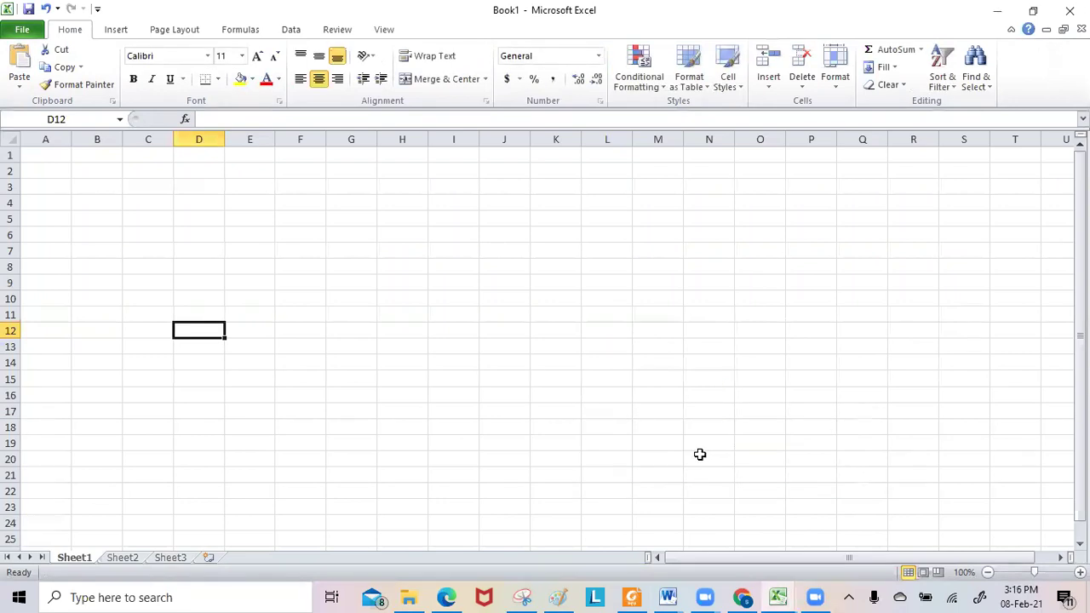
# Paste the copied regression-formula picture into Sheet1, shrink it slightly and place it from column N onward, starting around row 2
pyautogui.click(19, 68)
pyautogui.moveTo(207, 281); pyautogui.dragTo(717, 281)
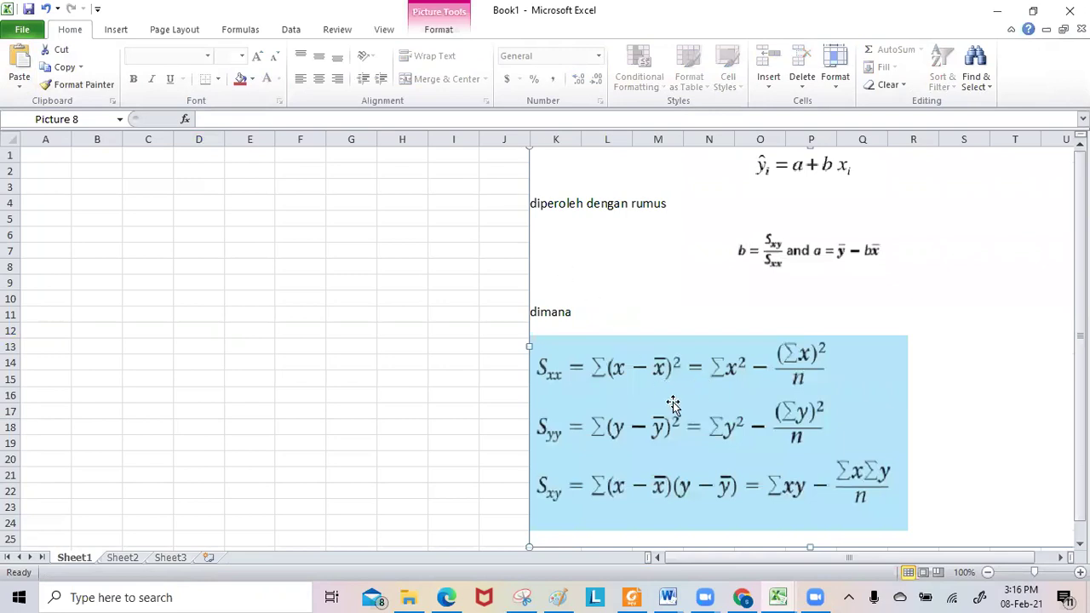
pyautogui.moveTo(526, 543); pyautogui.dragTo(592, 523)
pyautogui.moveTo(660, 247); pyautogui.dragTo(670, 258)
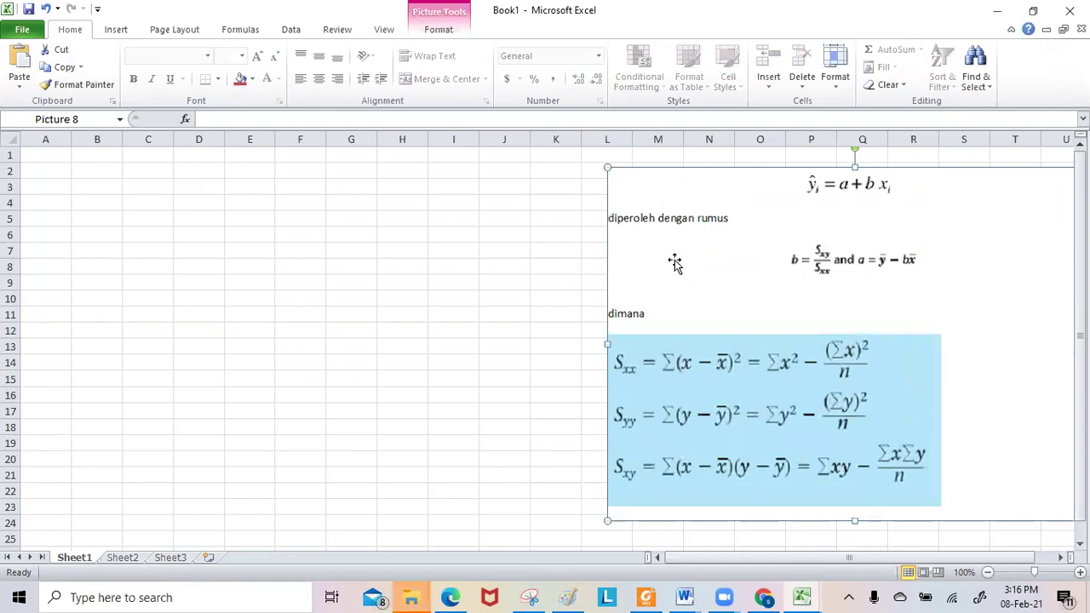
pyautogui.moveTo(872, 285); pyautogui.dragTo(939, 281)
pyautogui.click(617, 342)
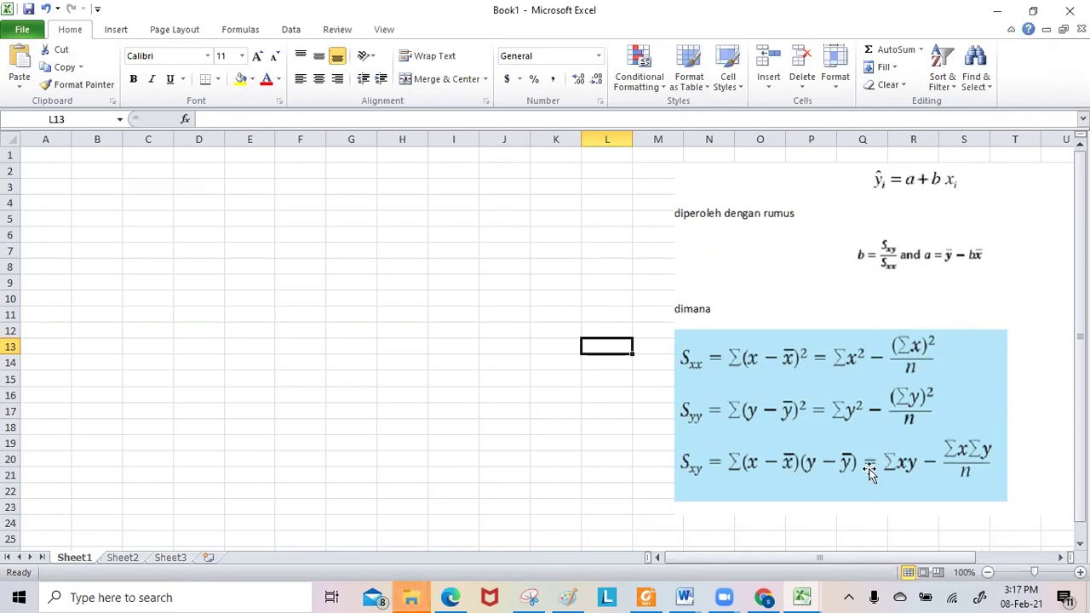
# Switch to the REGRESI Word document and find the spring experiment exercise with the Mass x and Length y table
pyautogui.click(688, 596)
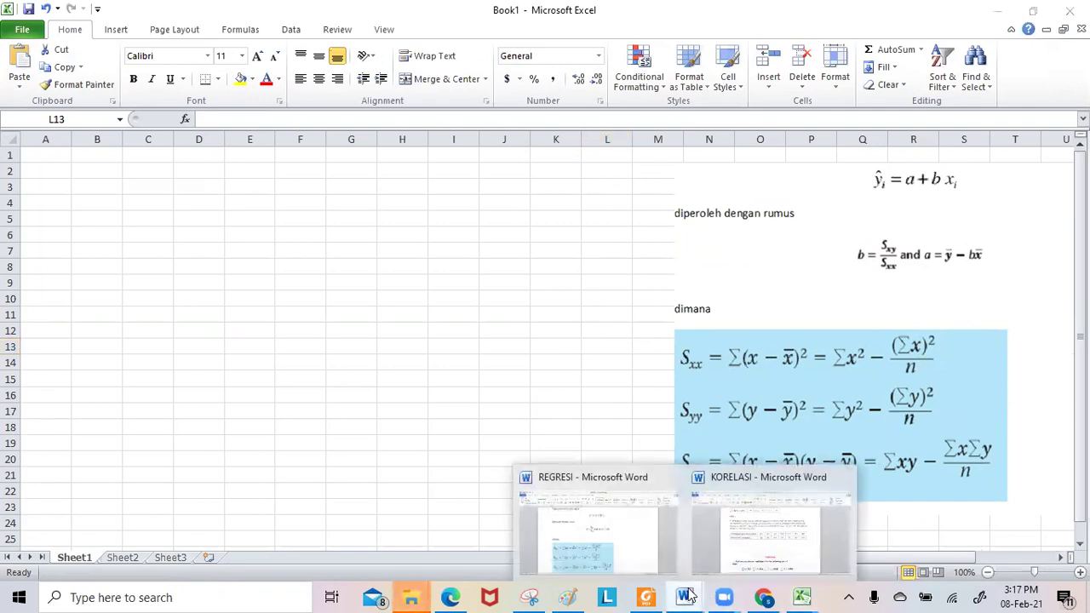
pyautogui.click(610, 563)
pyautogui.scroll(-10, 550, 443)
pyautogui.scroll(-5, 559, 412)
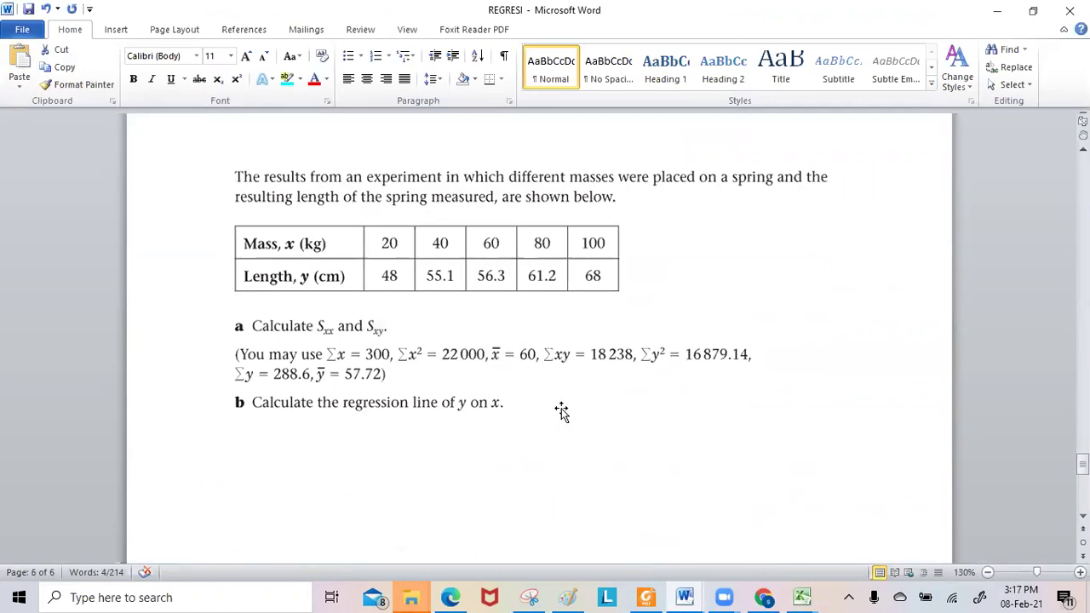
pyautogui.click(440, 258)
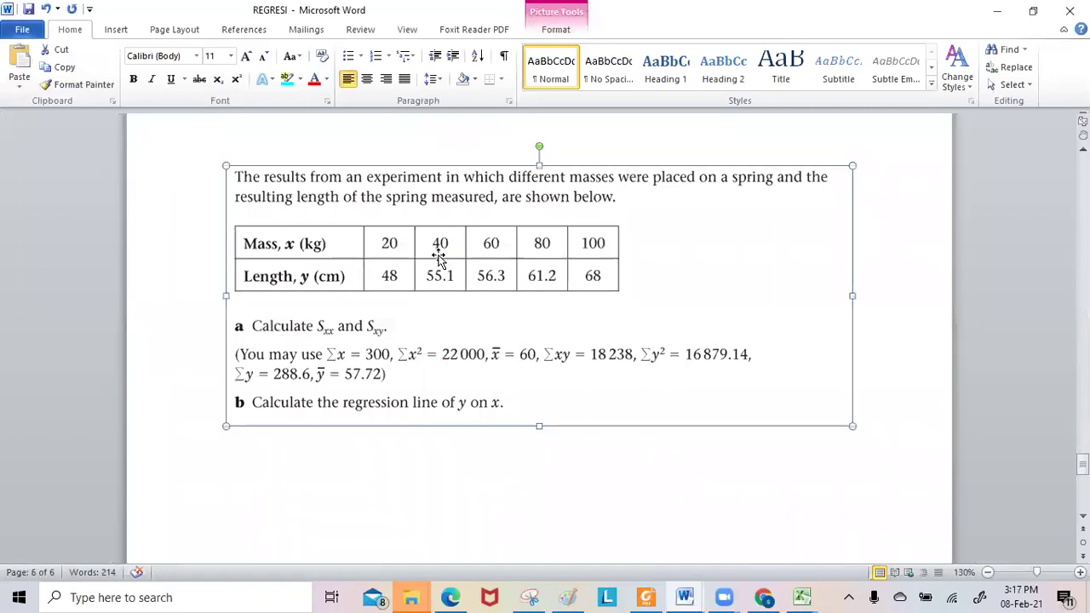
pyautogui.click(887, 323)
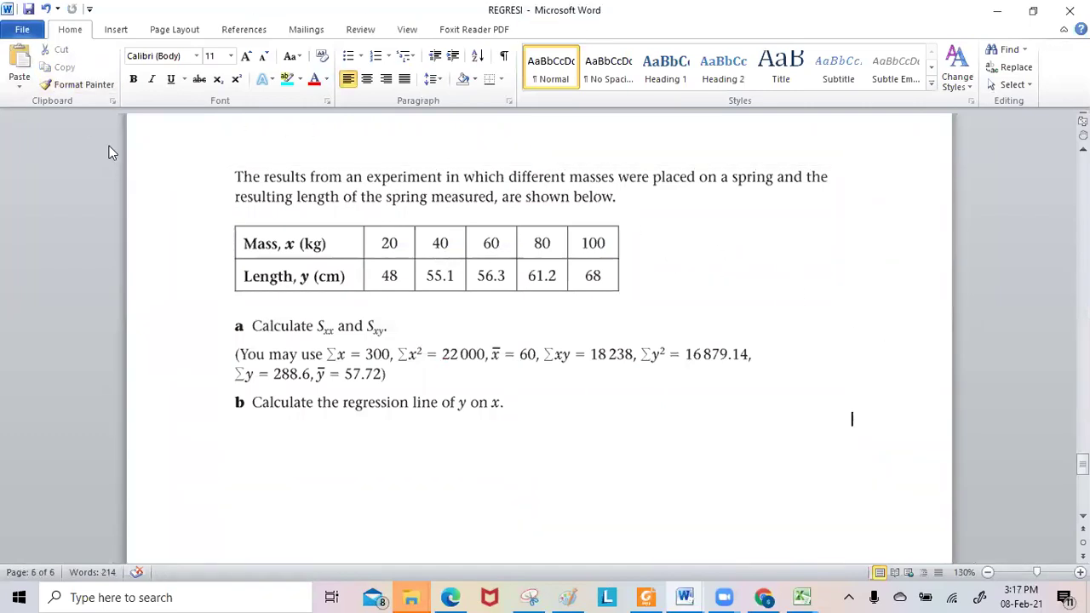
# Capture the Mass x (kg) and Length y (cm) table with the Snipping Tool and copy the snip
pyautogui.click(529, 597)
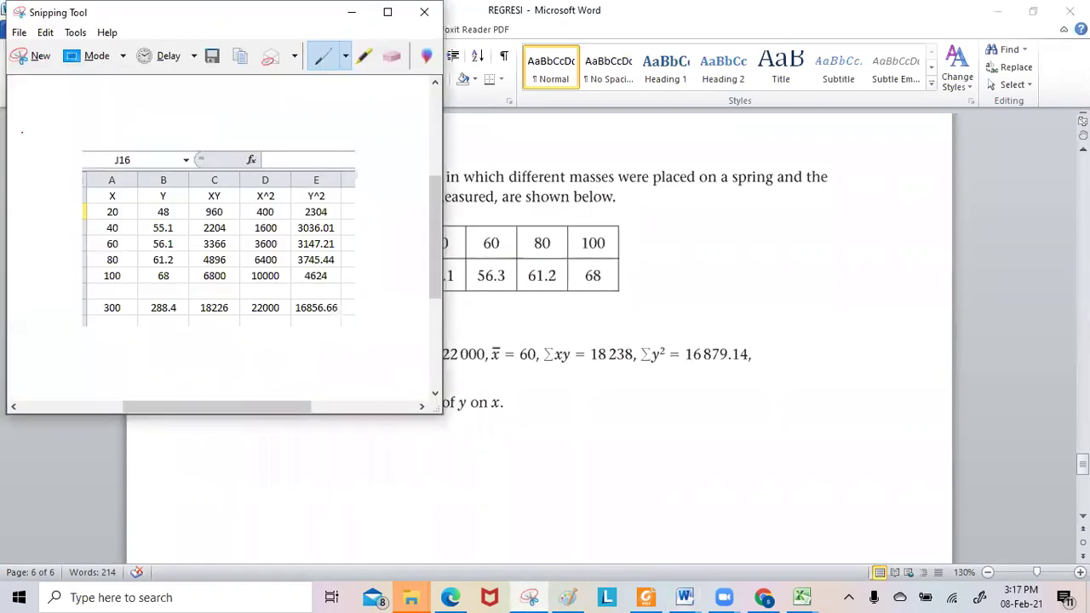
pyautogui.click(30, 56)
pyautogui.moveTo(219, 215); pyautogui.dragTo(635, 299)
pyautogui.click(181, 97)
pyautogui.click(205, 117)
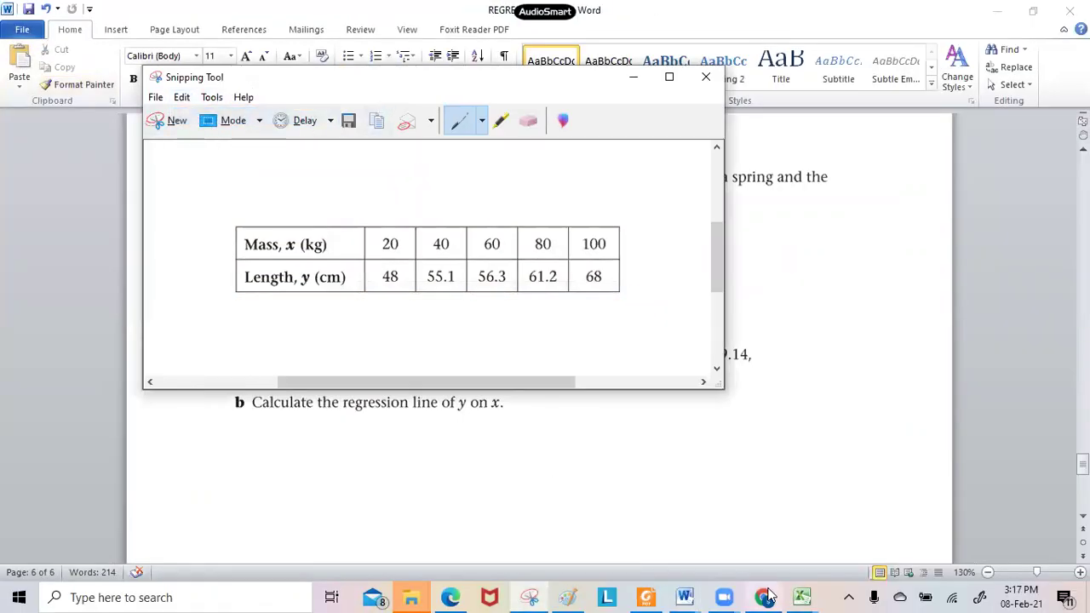
# Switch to the Book1 workbook in Excel, paste the table snip and place it over about columns F to M, rows 5 to 9
pyautogui.moveTo(801, 598)
pyautogui.click(751, 538)
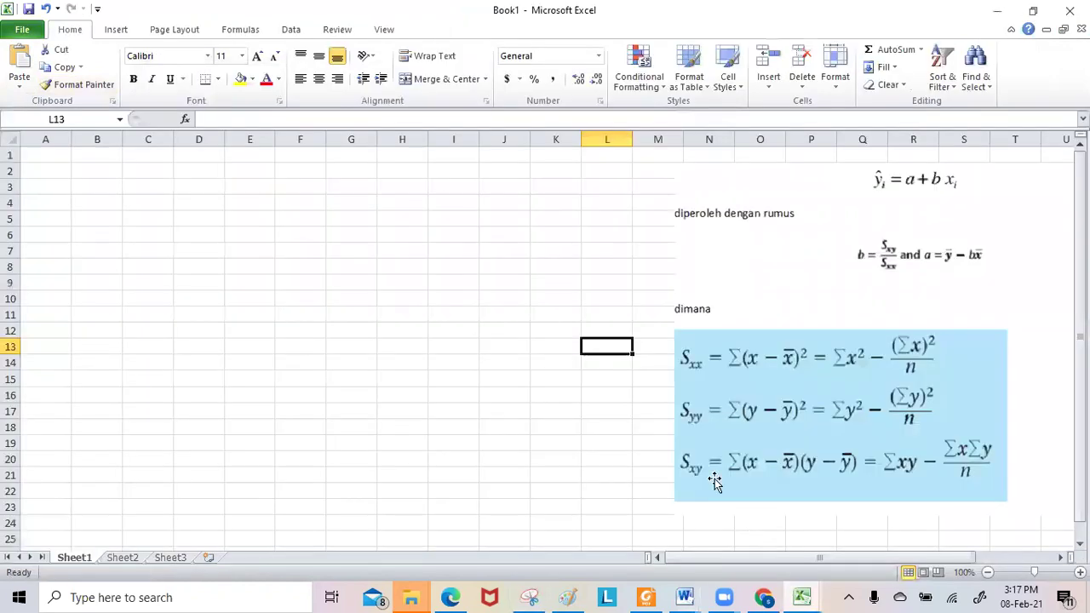
pyautogui.click(19, 66)
pyautogui.moveTo(671, 373); pyautogui.dragTo(356, 242)
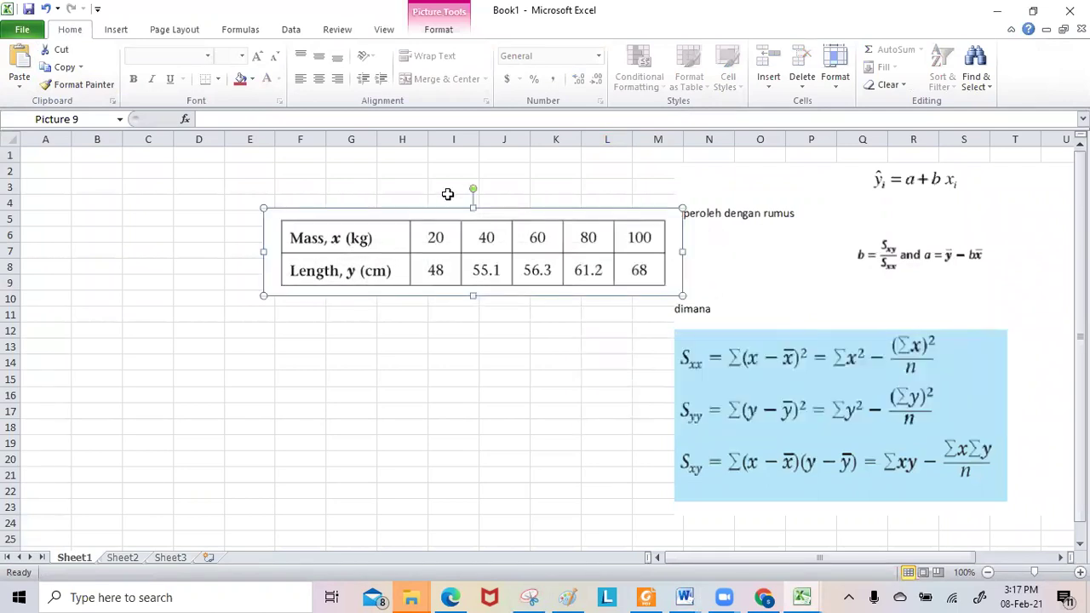
pyautogui.click(537, 166)
# Enter the lowercase headings x and y in cells A1 and B1
pyautogui.click(41, 153)
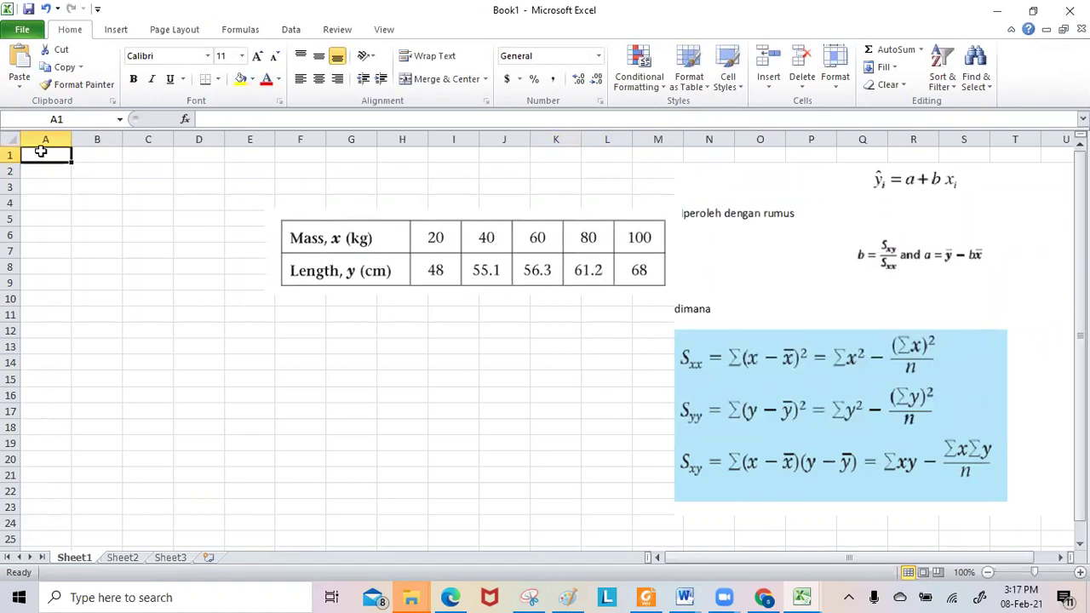
pyautogui.press('Tab')
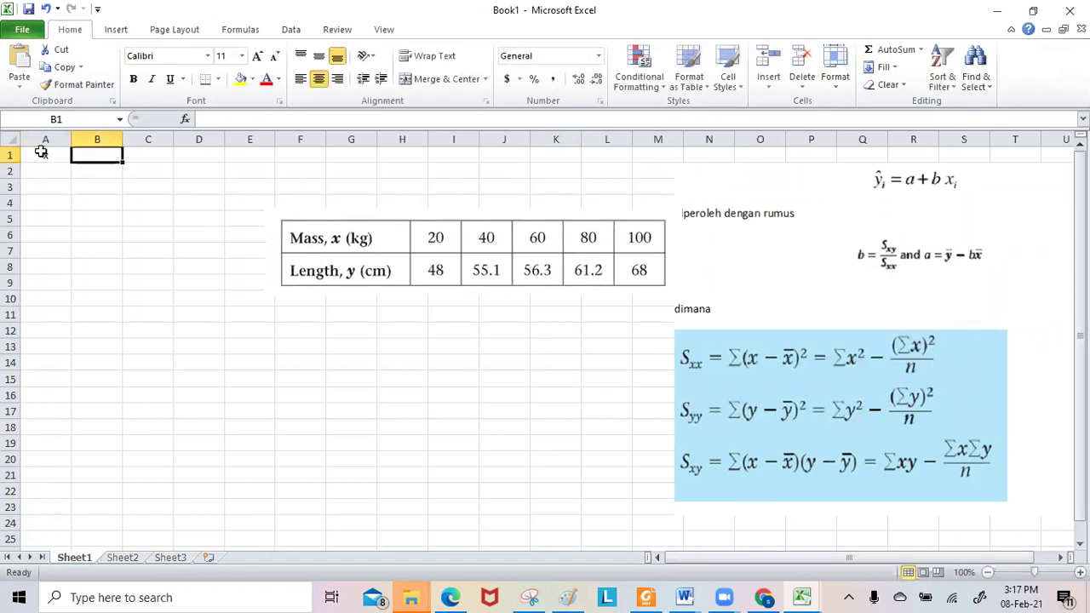
pyautogui.write('y')
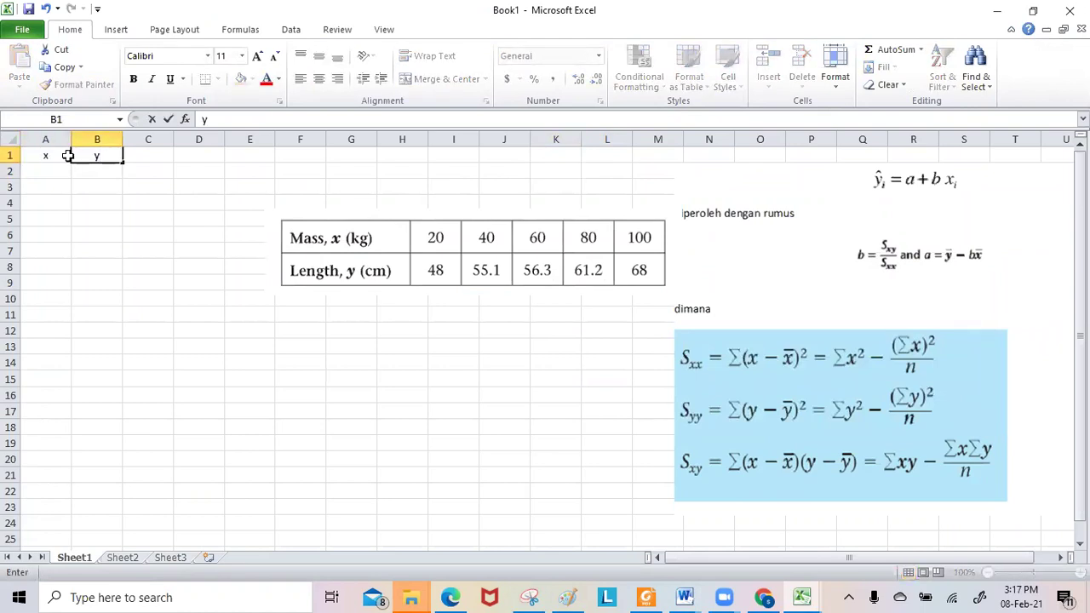
pyautogui.moveTo(44, 136); pyautogui.dragTo(96, 139)
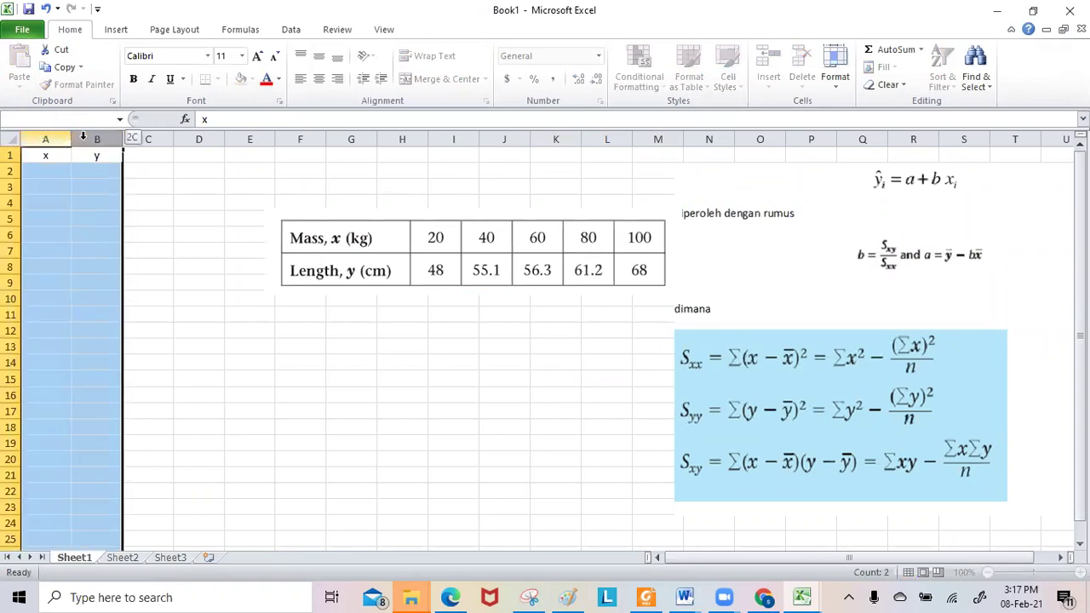
pyautogui.click(154, 182)
# Replace the headings in cells A1 and B1 with capital X and Y
pyautogui.click(39, 154)
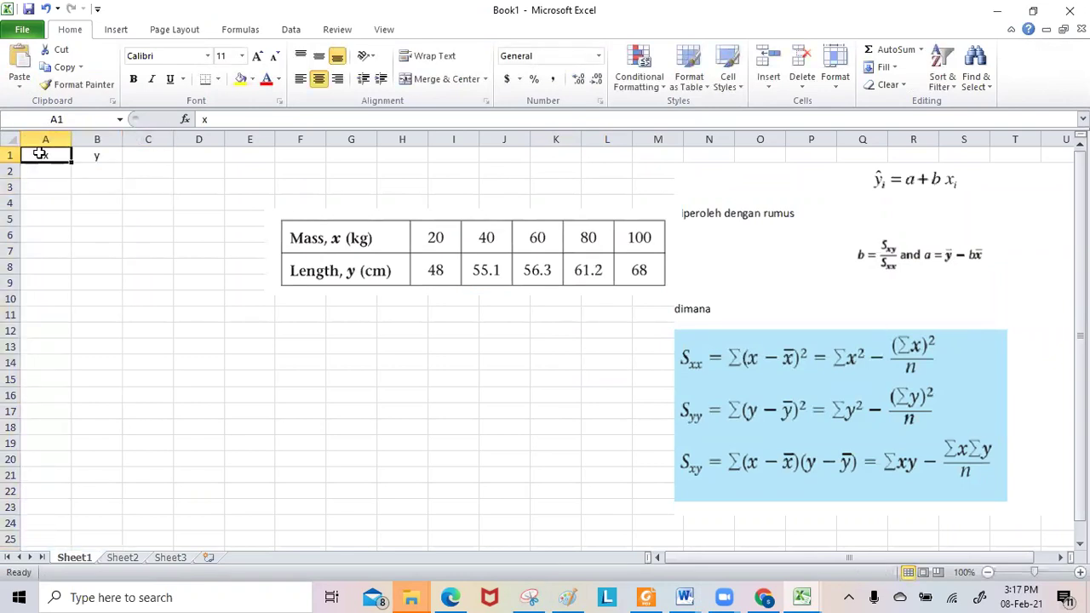
pyautogui.write('x')
pyautogui.press('Tab')
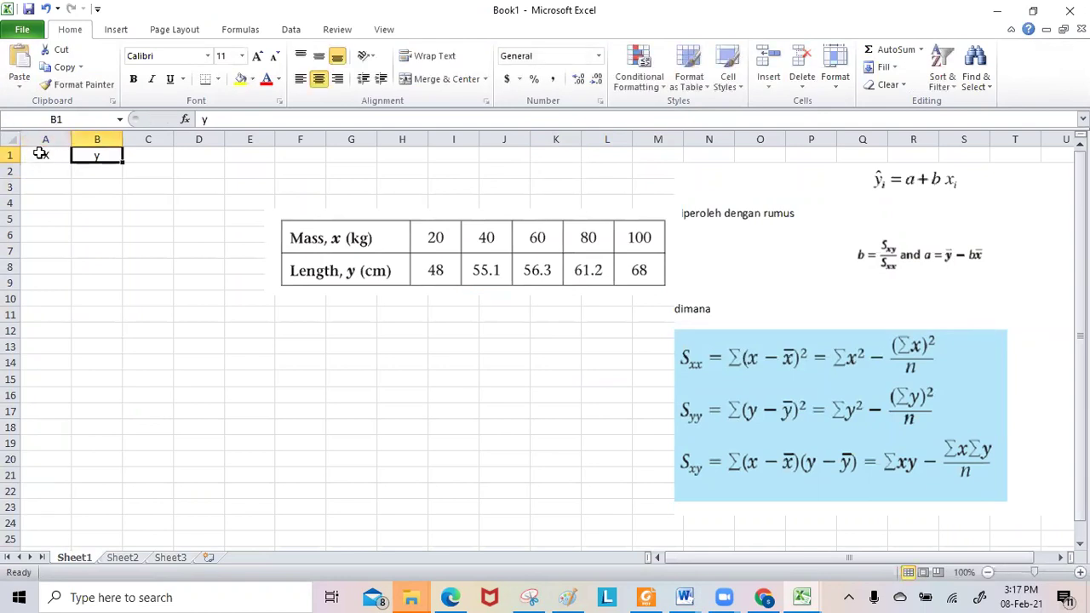
pyautogui.write('Y')
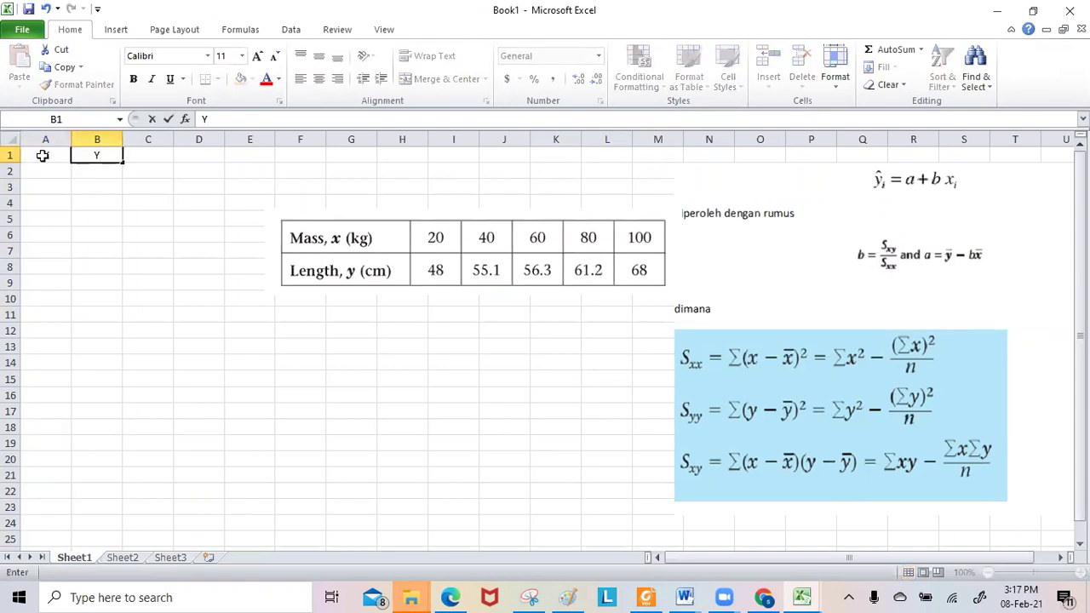
pyautogui.press('Return')
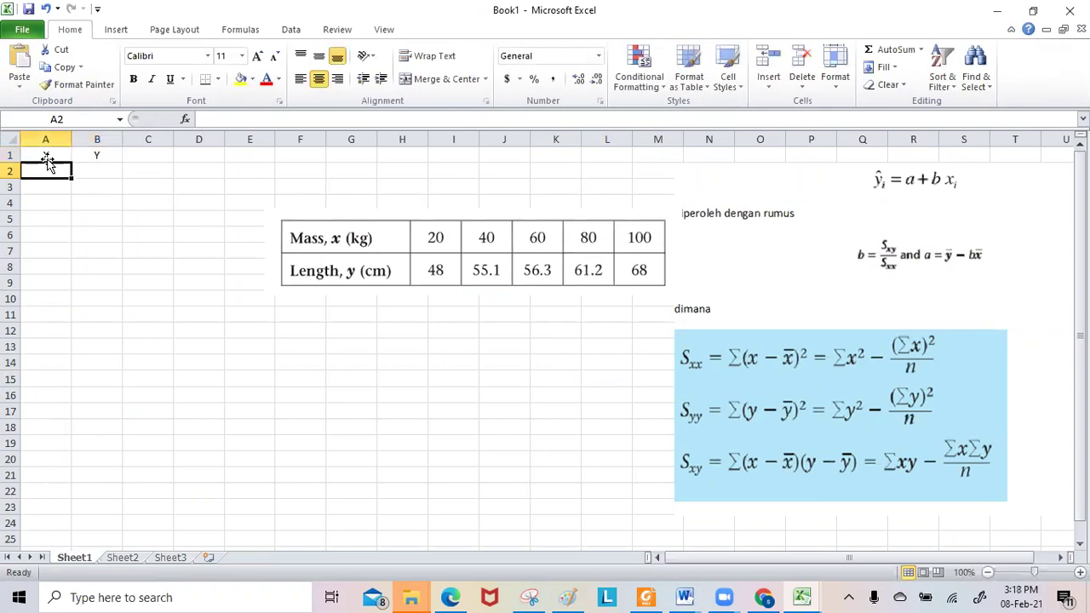
# Enter the mass values 20, 40, 60, 80 and 100 under X in cells A2 to A6
pyautogui.write('20')
pyautogui.press('Return')
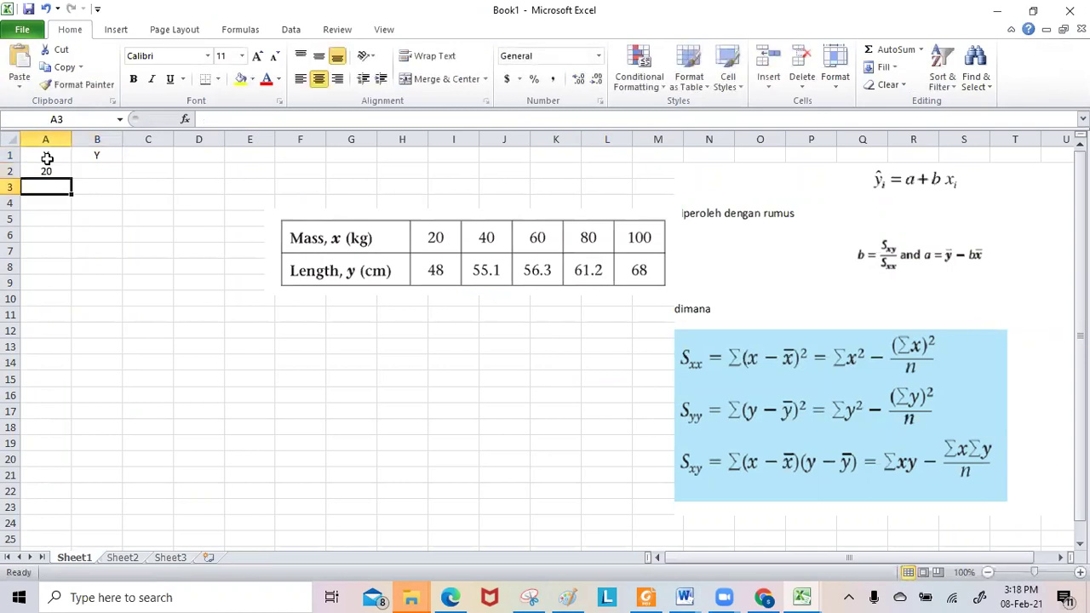
pyautogui.write('40')
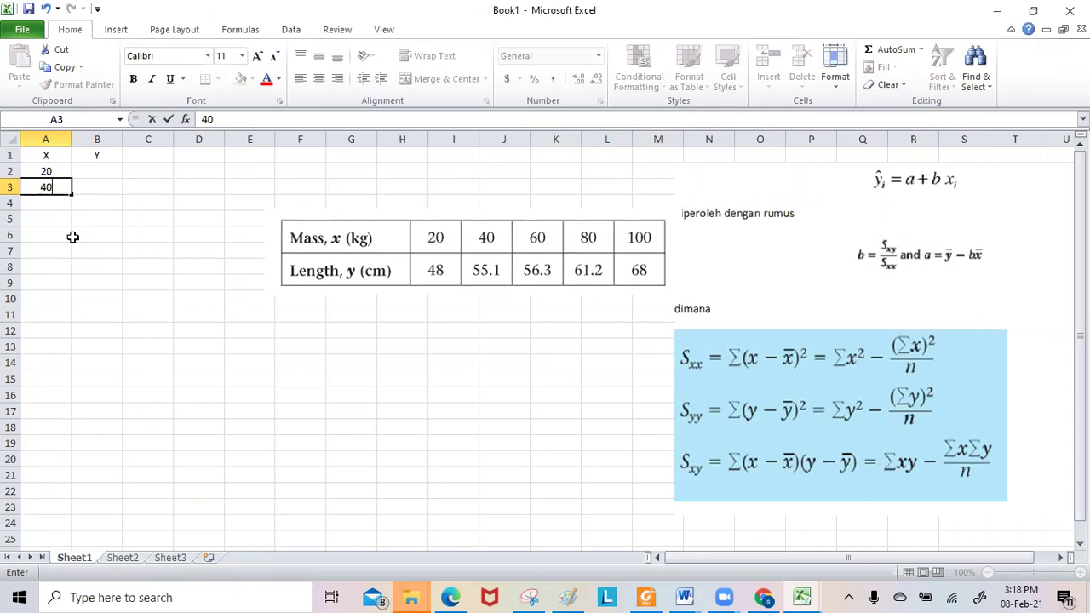
pyautogui.press('Return')
pyautogui.write('60')
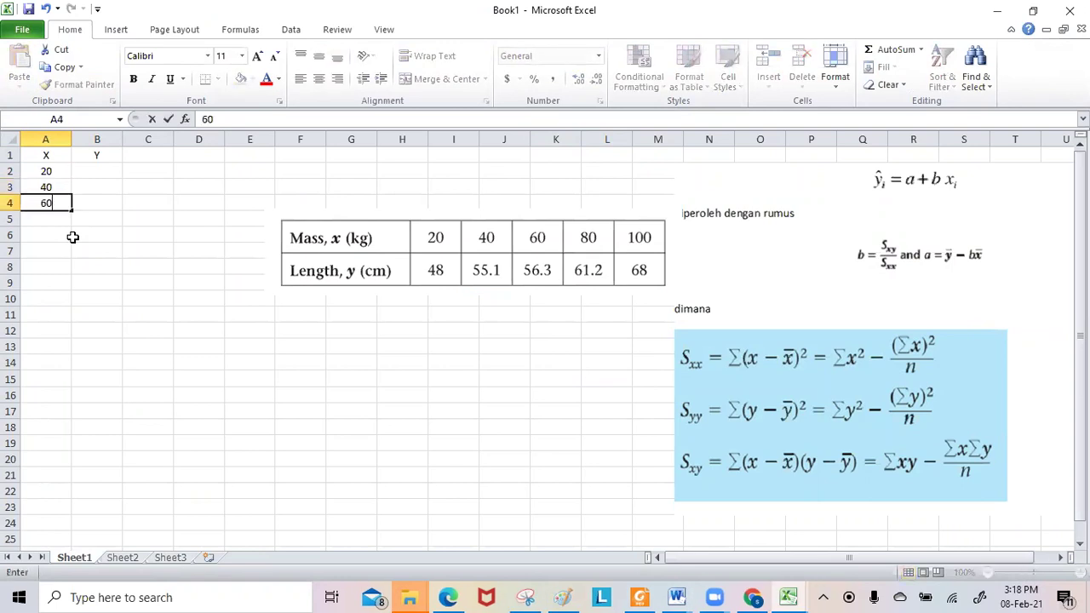
pyautogui.press('Return')
pyautogui.write('80')
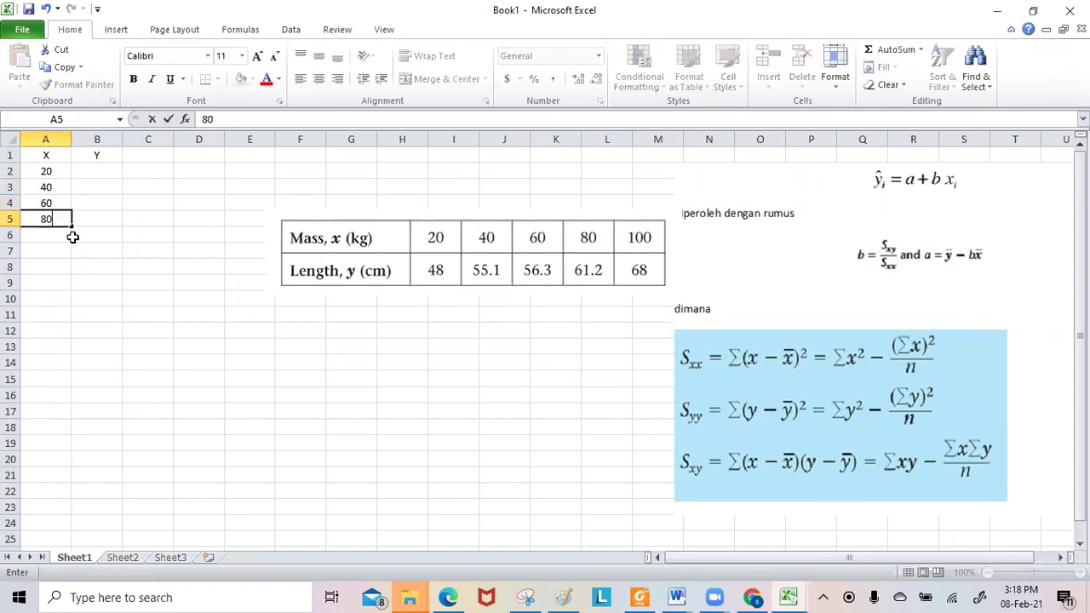
pyautogui.press('Return')
pyautogui.write('100')
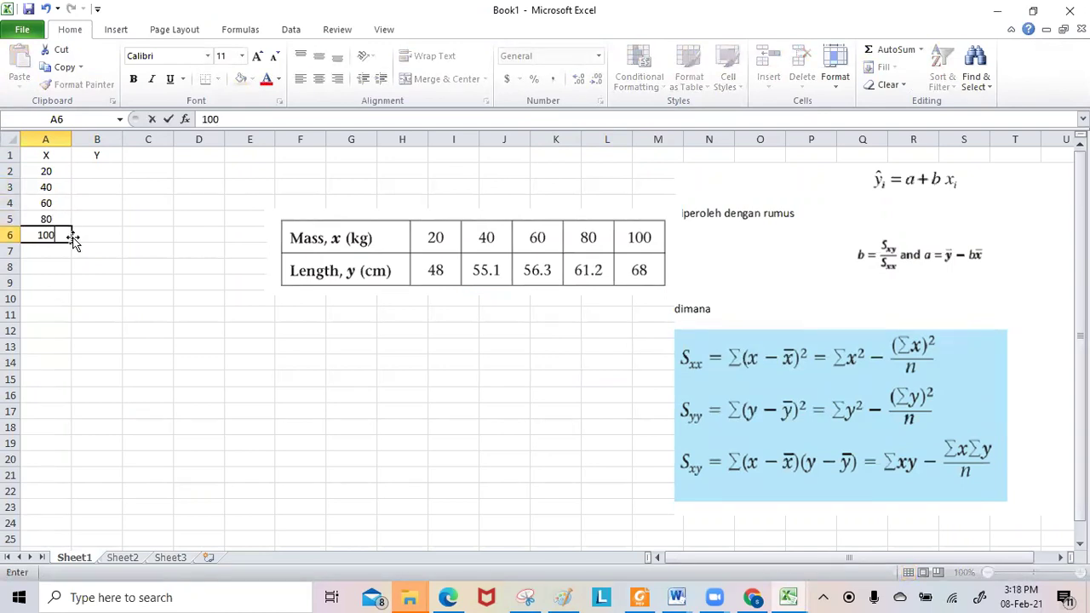
# Enter the length values 48, 55.1, 56.3, 61.2 and 68 under Y in cells B2 to B6
pyautogui.click(87, 174)
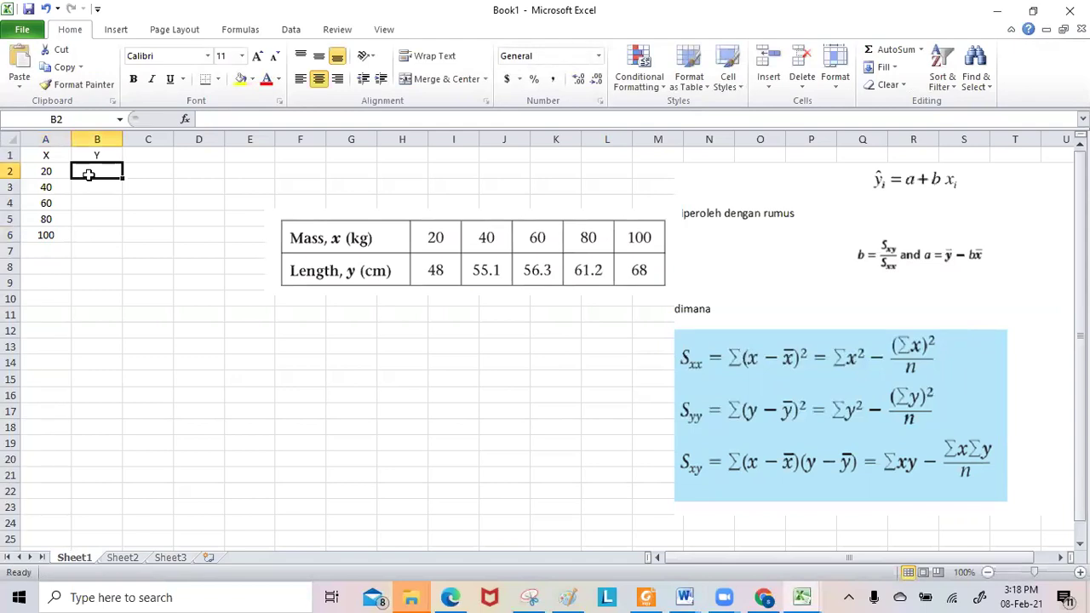
pyautogui.write('48')
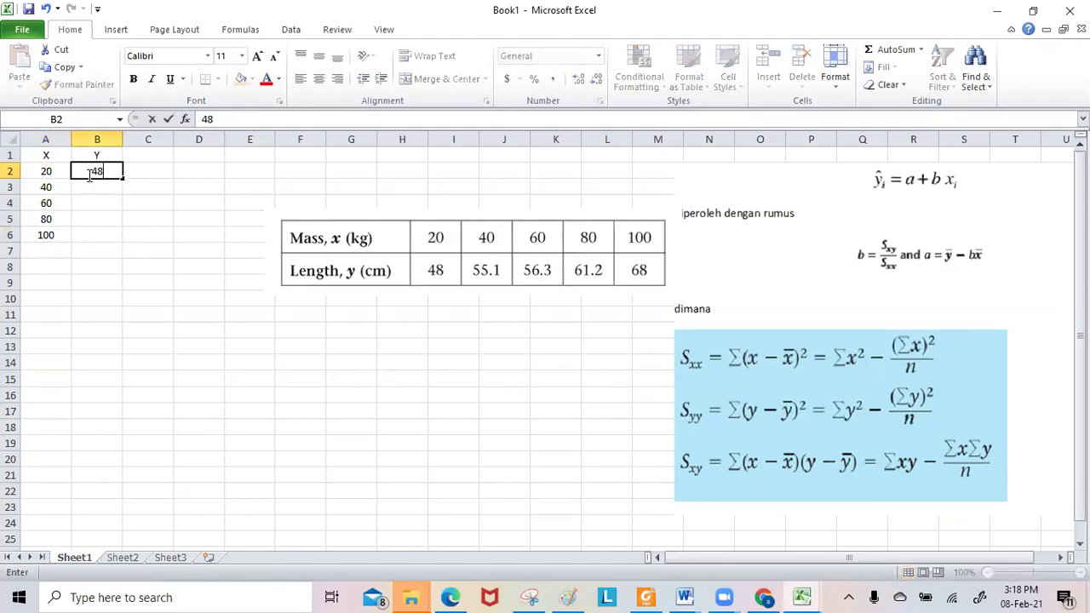
pyautogui.press('Return')
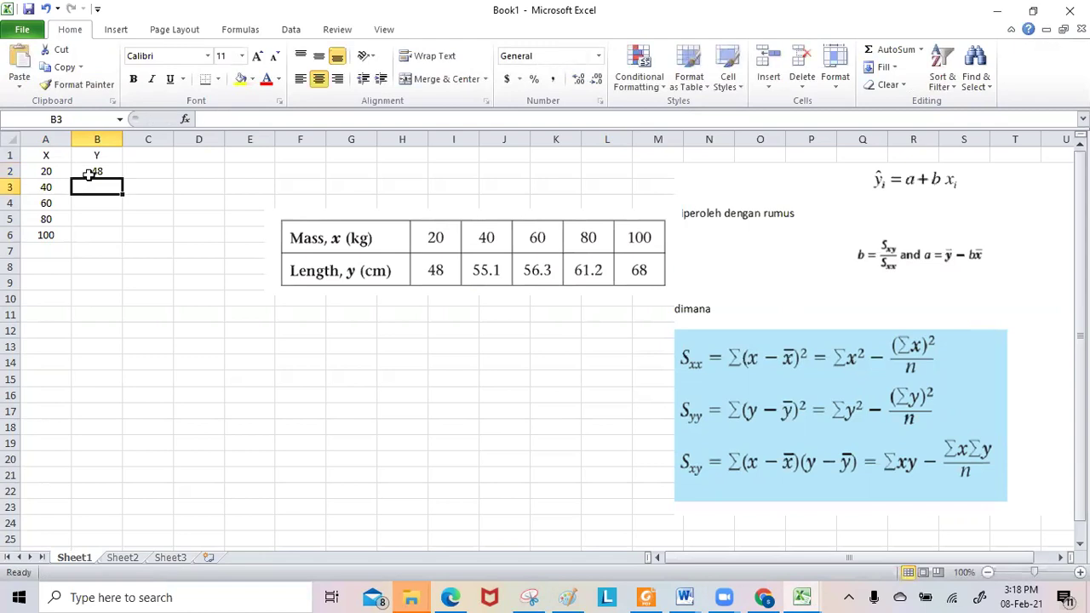
pyautogui.write('55.')
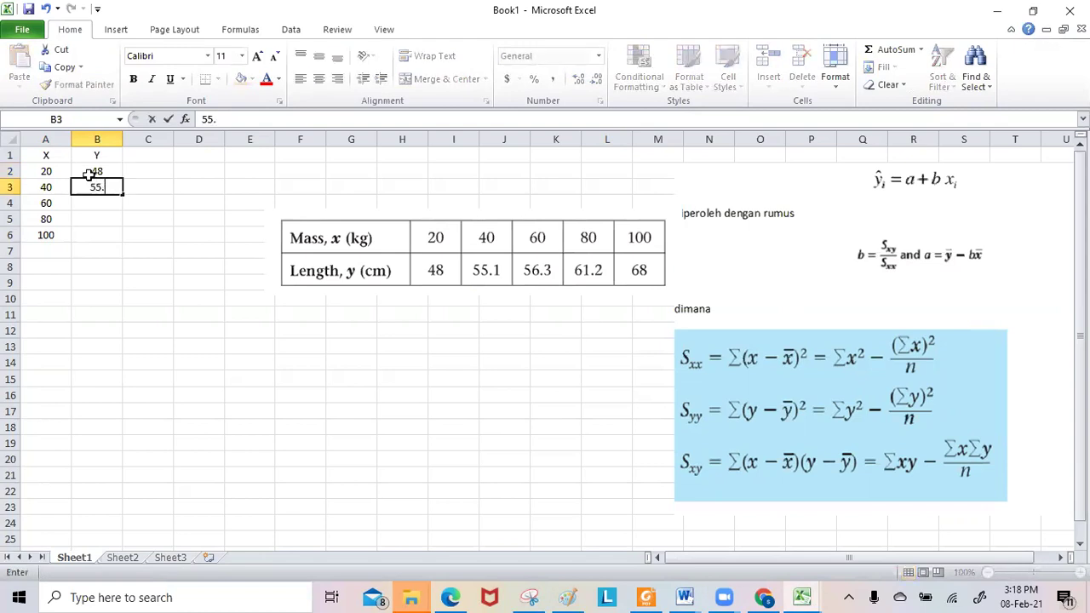
pyautogui.write('1')
pyautogui.press('Return')
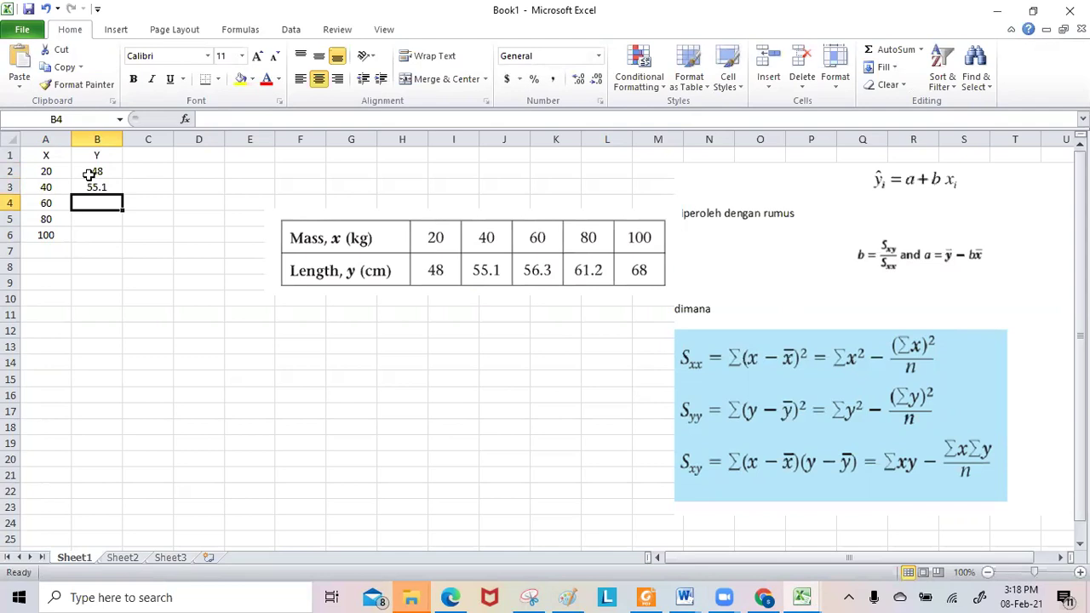
pyautogui.write('56.3')
pyautogui.press('Return')
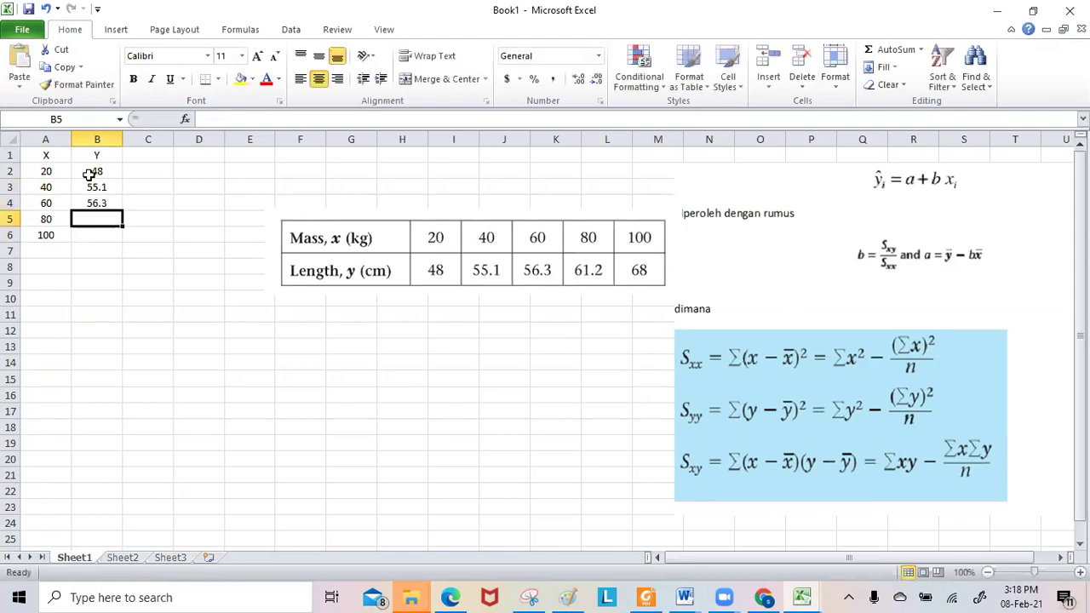
pyautogui.write('61.2')
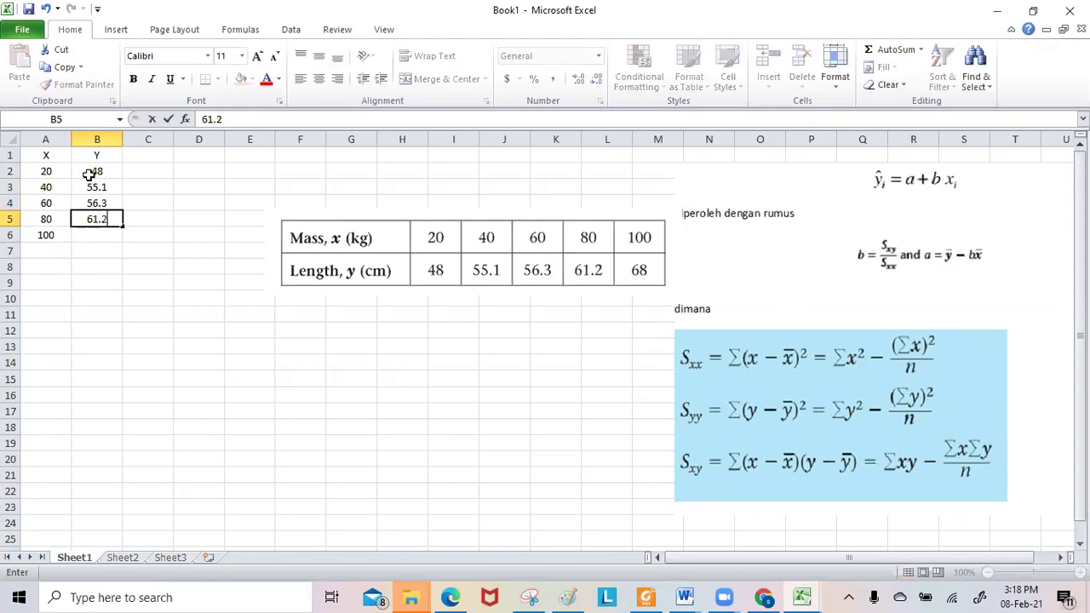
pyautogui.press('Return')
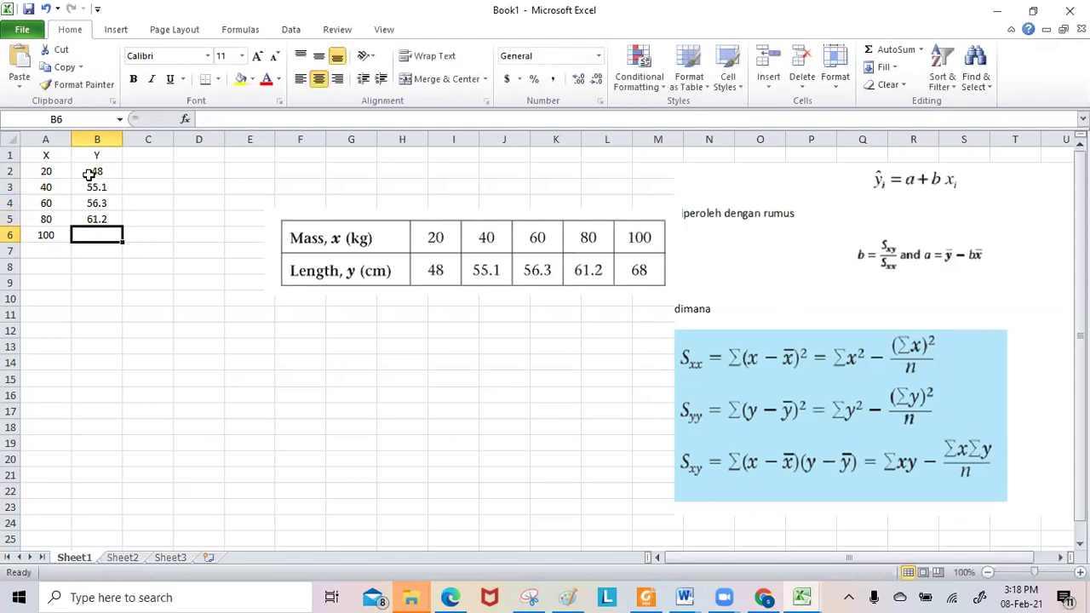
pyautogui.write('68')
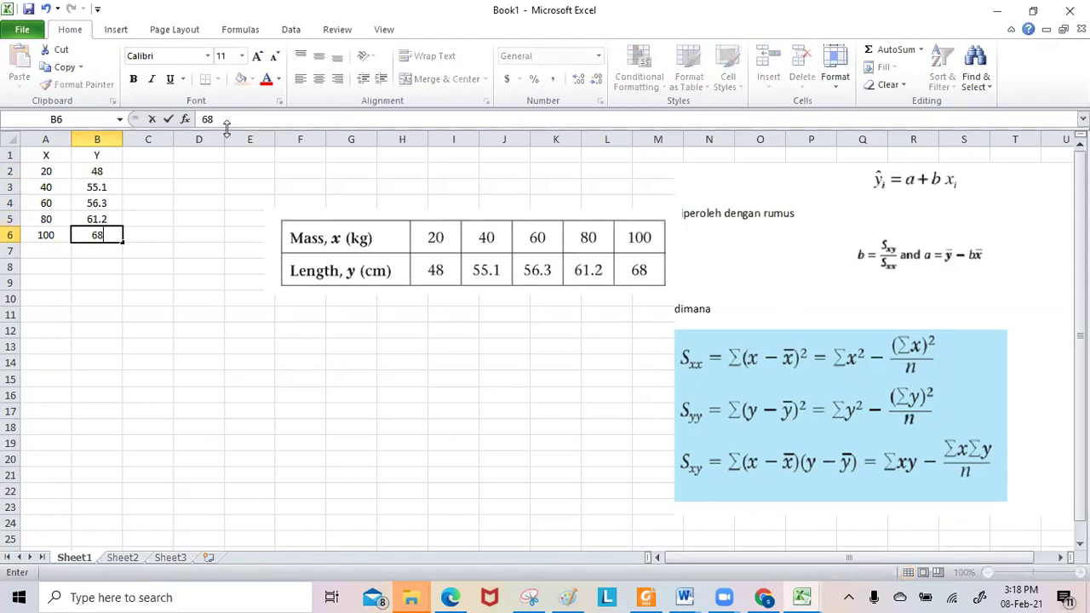
pyautogui.click(234, 313)
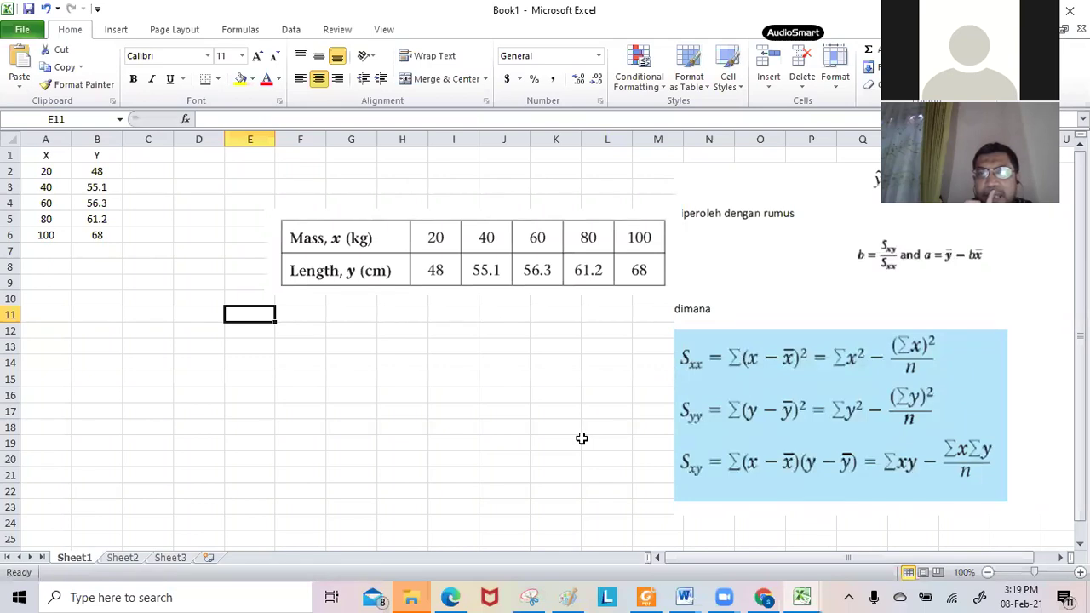
pyautogui.click(465, 407)
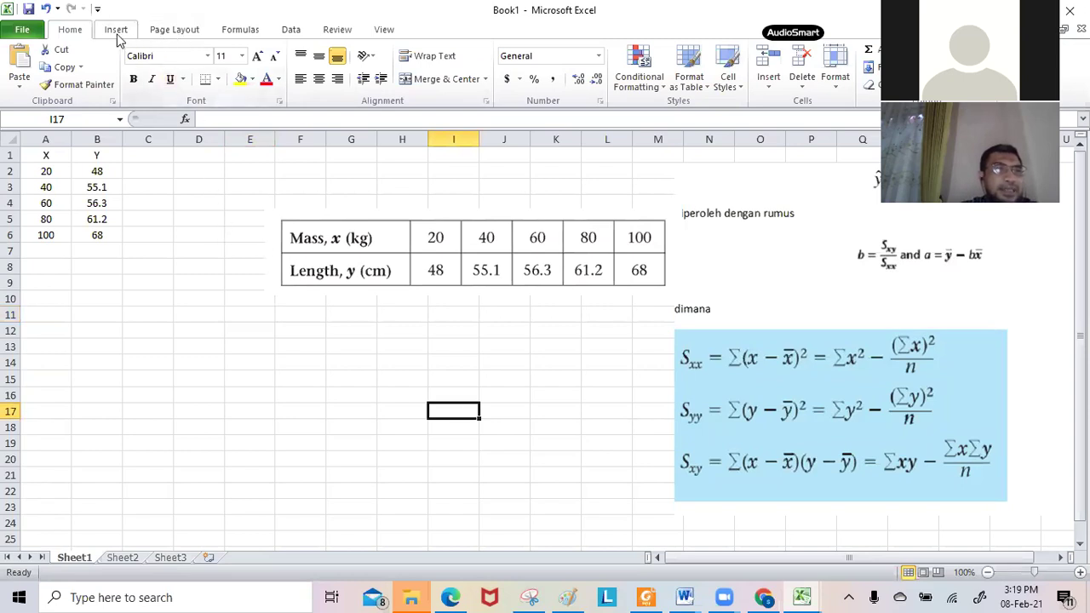
# Insert a markers-only scatter chart from the X and Y data in A1:B6 and place it below the data
pyautogui.moveTo(34, 156); pyautogui.dragTo(92, 234)
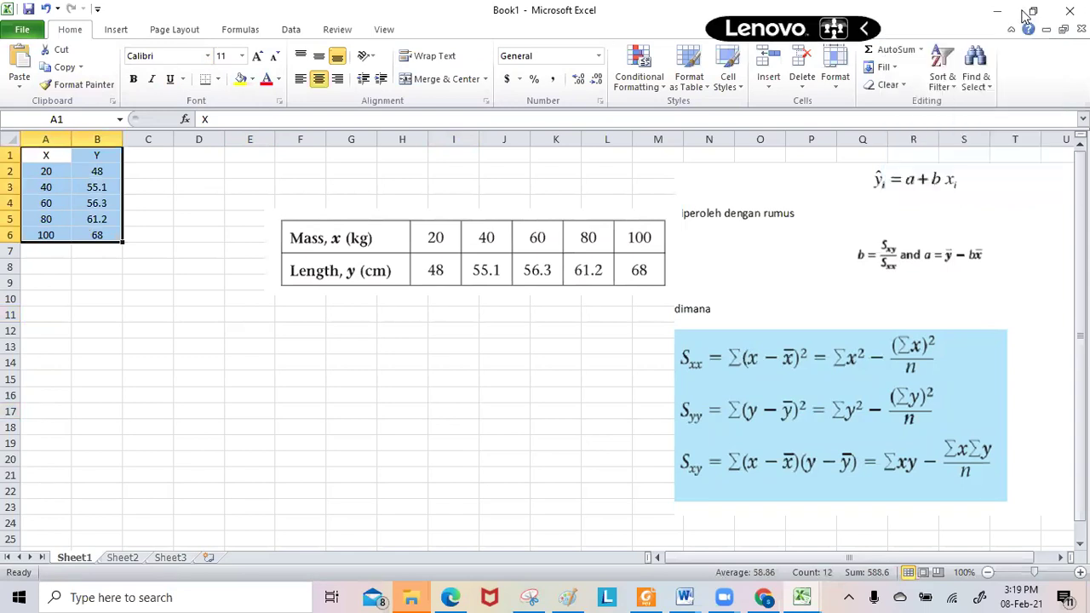
pyautogui.click(116, 32)
pyautogui.click(473, 68)
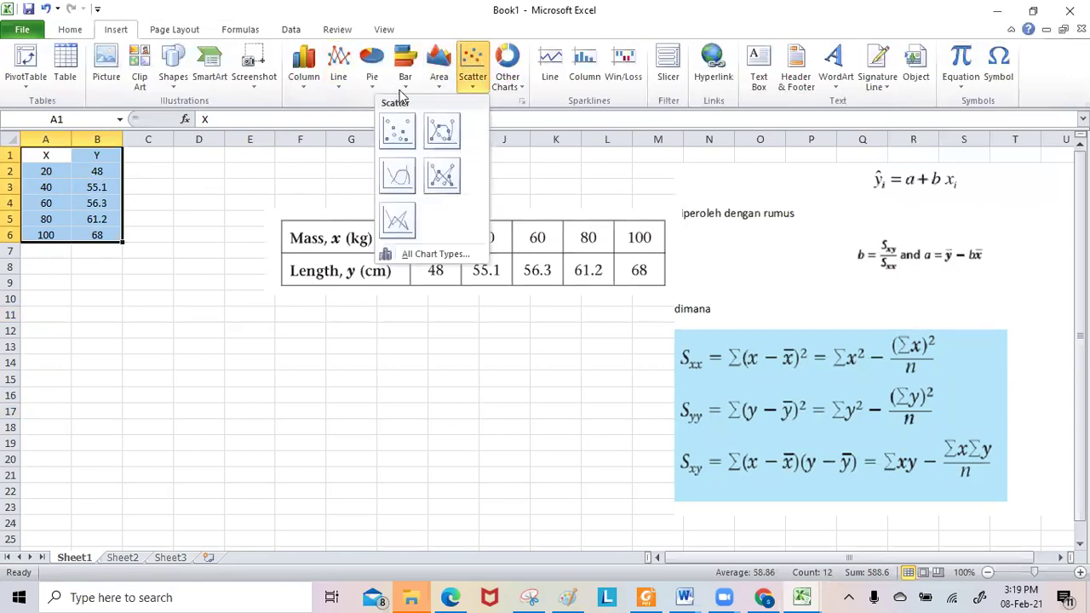
pyautogui.click(394, 128)
pyautogui.moveTo(477, 263); pyautogui.dragTo(150, 326)
pyautogui.click(415, 176)
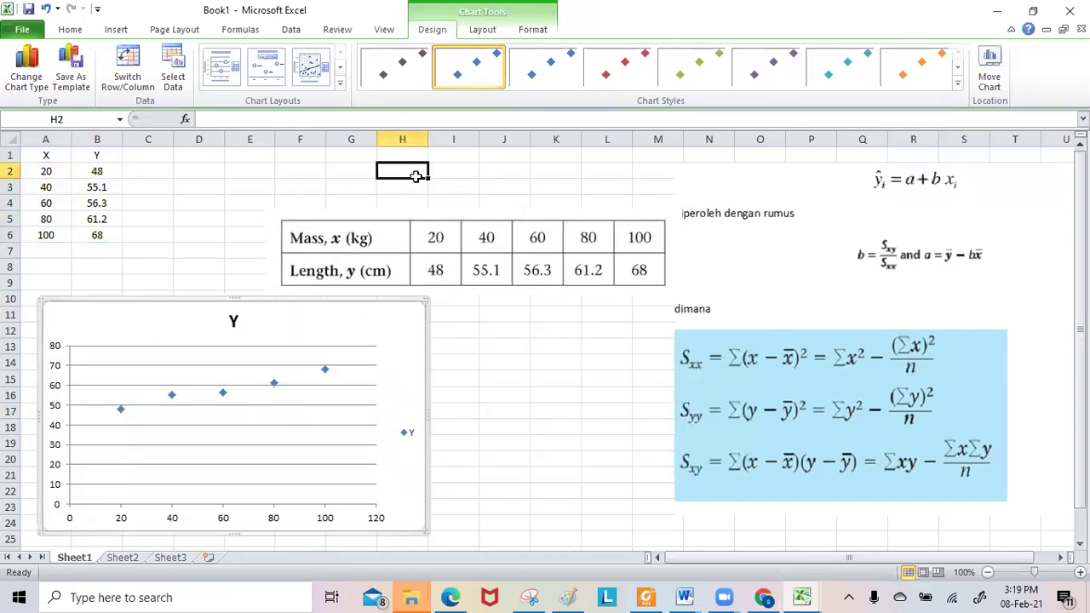
# Draw a straight line about 3.07 inches wide through the scatter points and give it the thick orange line style
pyautogui.click(126, 33)
pyautogui.click(173, 70)
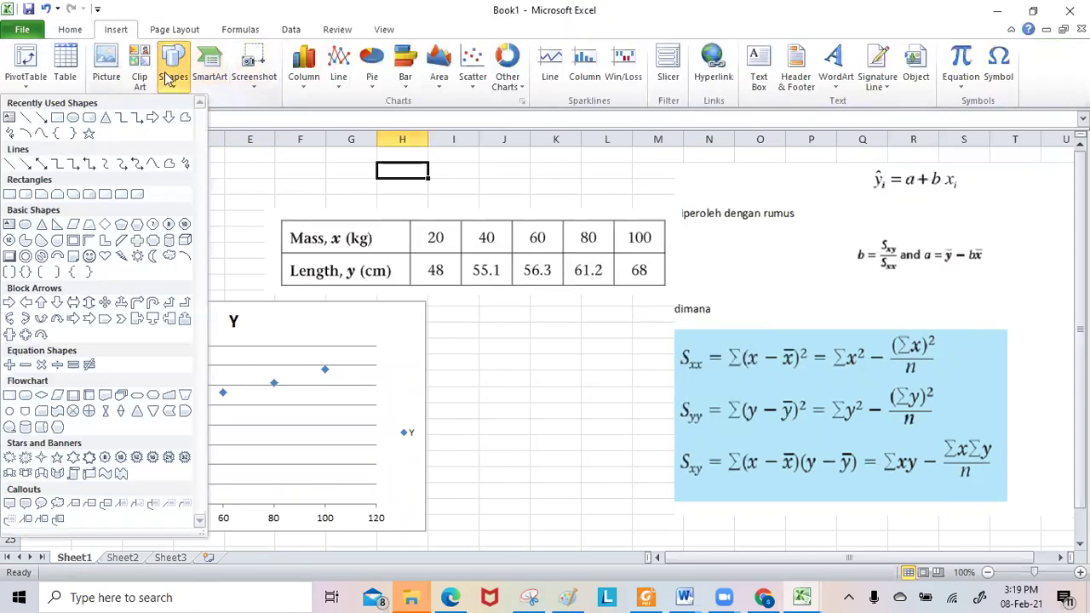
pyautogui.click(25, 117)
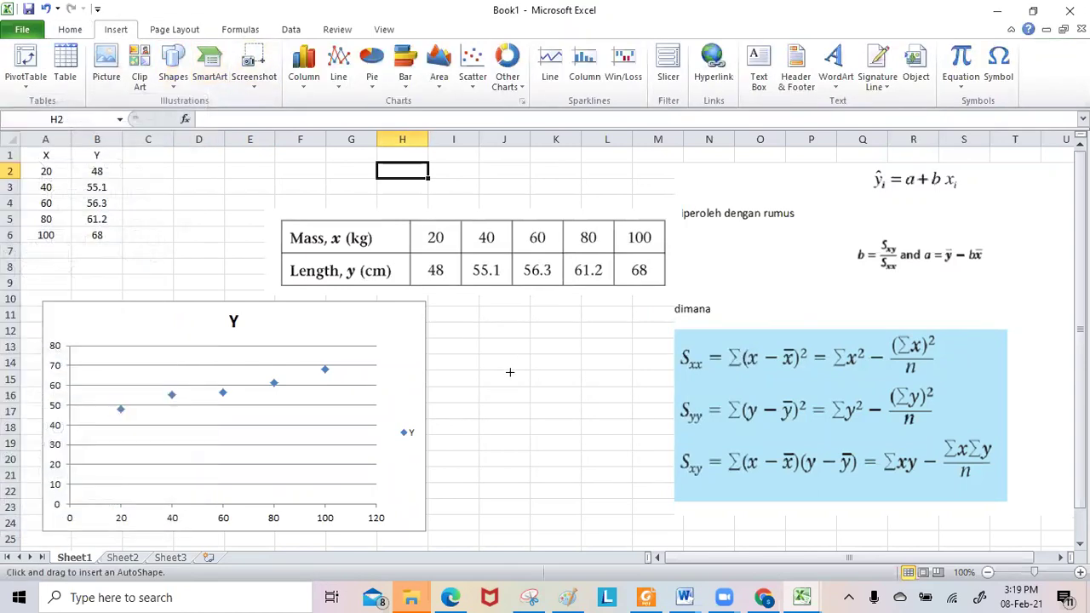
pyautogui.moveTo(111, 411); pyautogui.dragTo(346, 365)
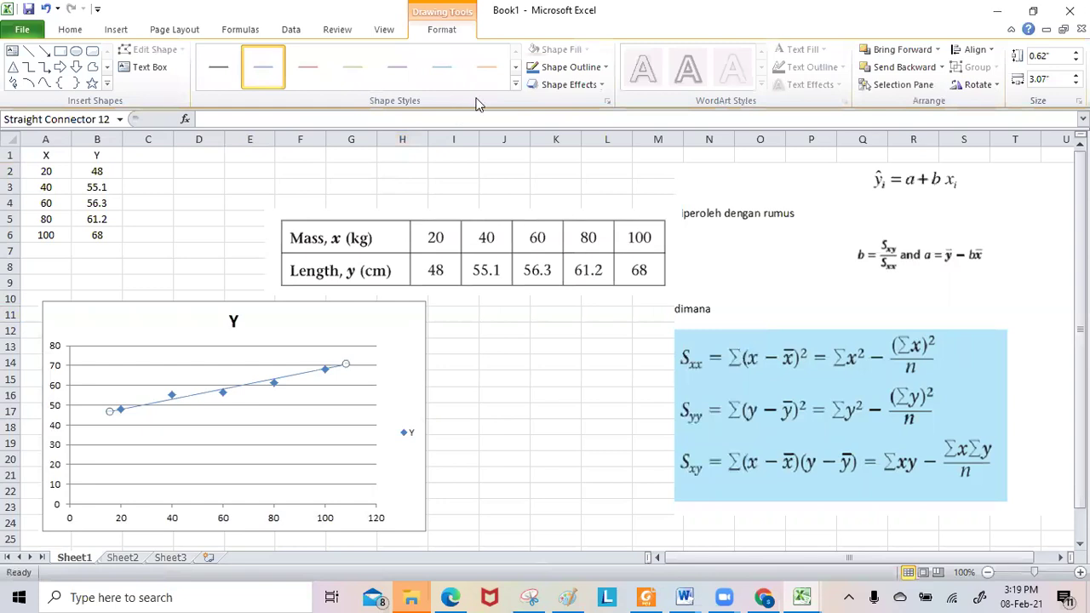
pyautogui.click(488, 72)
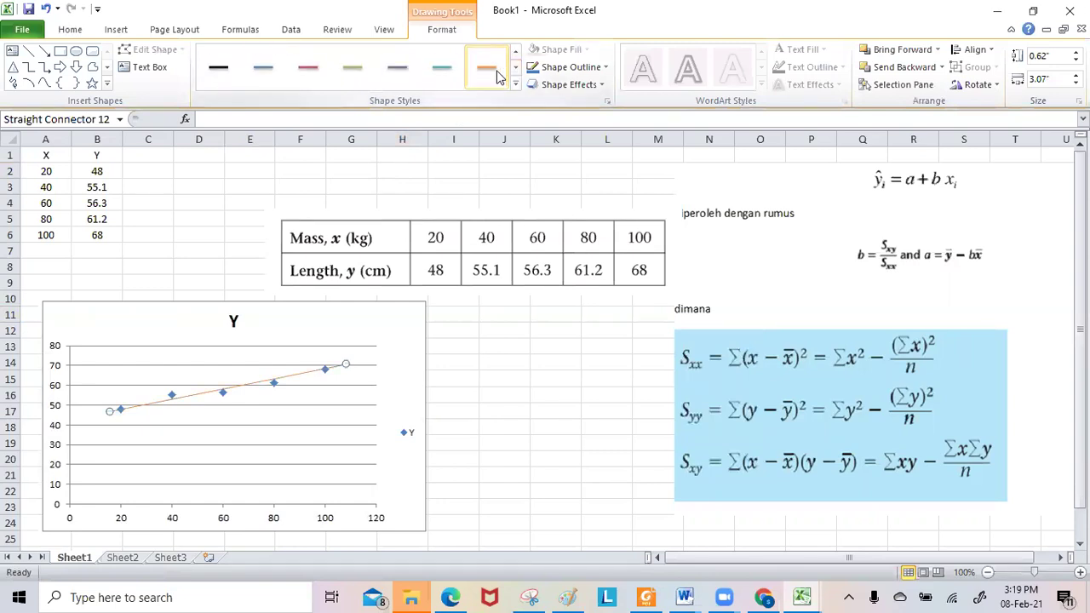
pyautogui.click(562, 328)
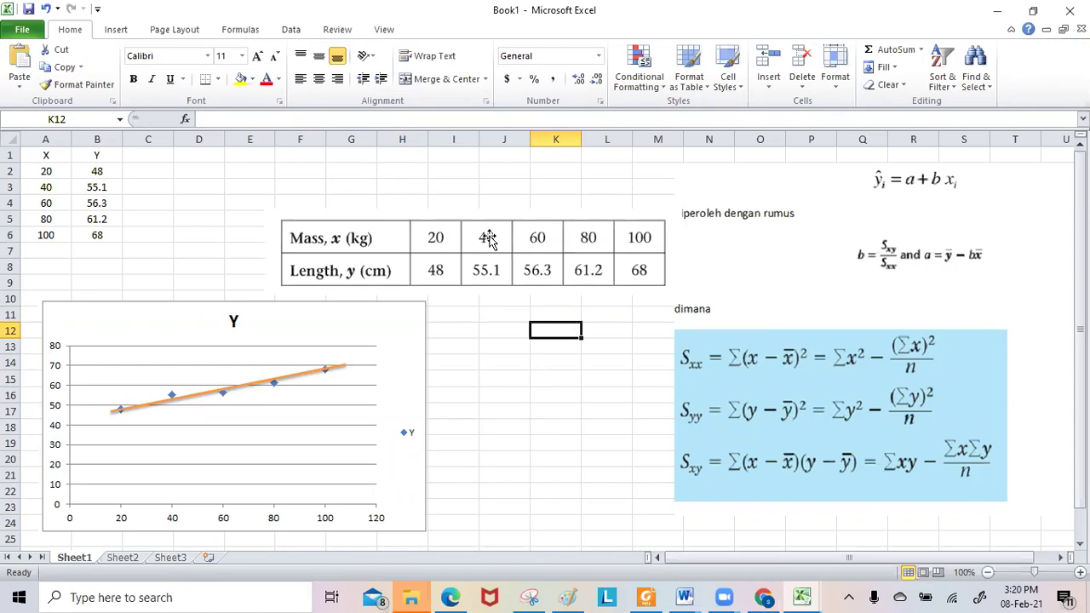
# Delete the picture of the mass and length table from the sheet
pyautogui.moveTo(491, 230); pyautogui.dragTo(492, 220)
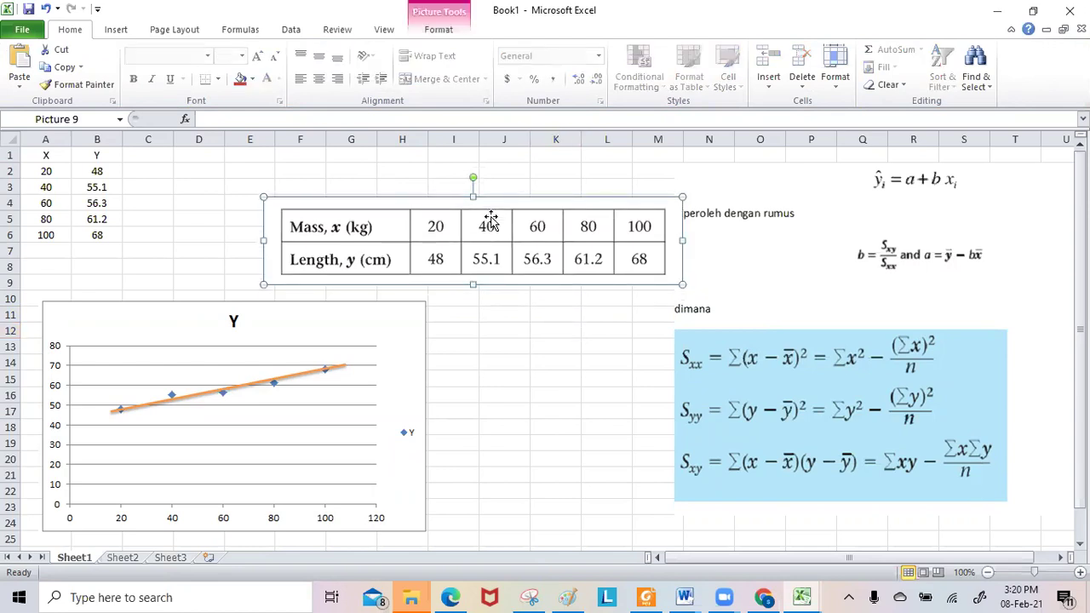
pyautogui.press('Delete')
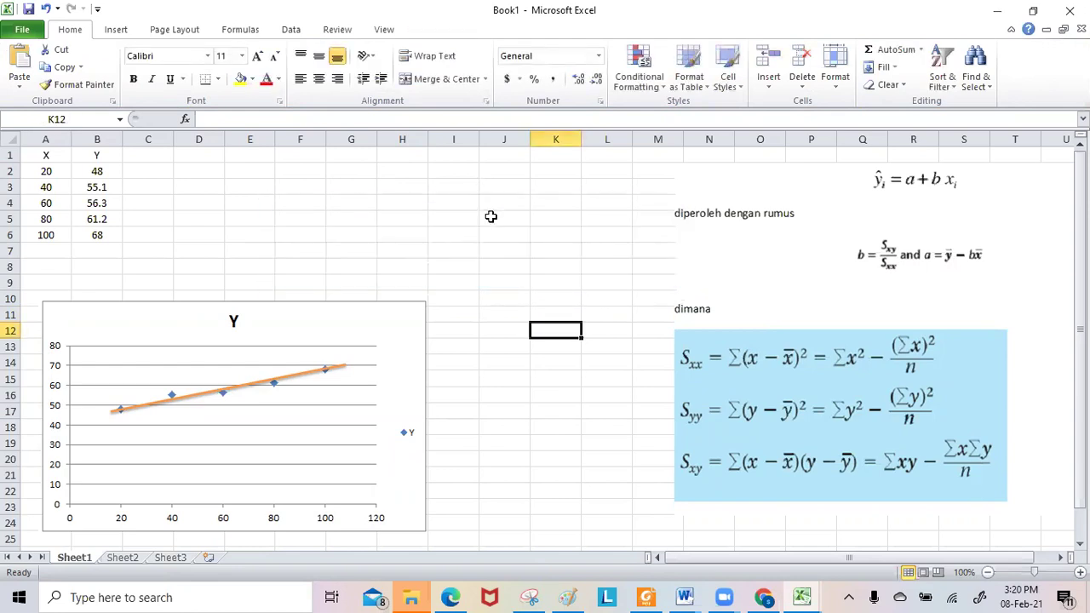
pyautogui.click(547, 219)
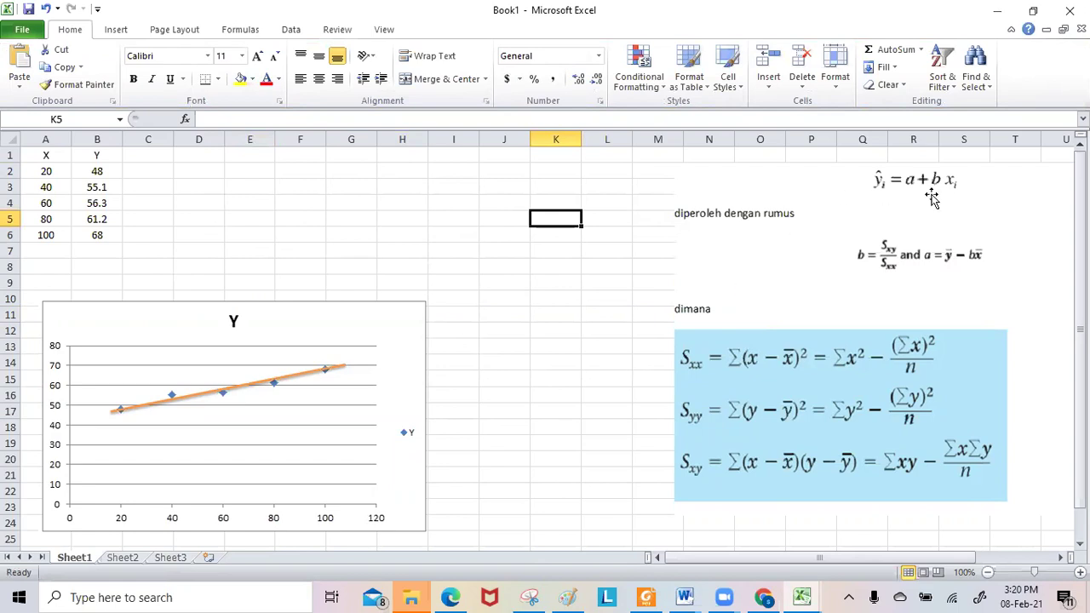
# Nudge the regression formula picture slightly to the right
pyautogui.click(501, 373)
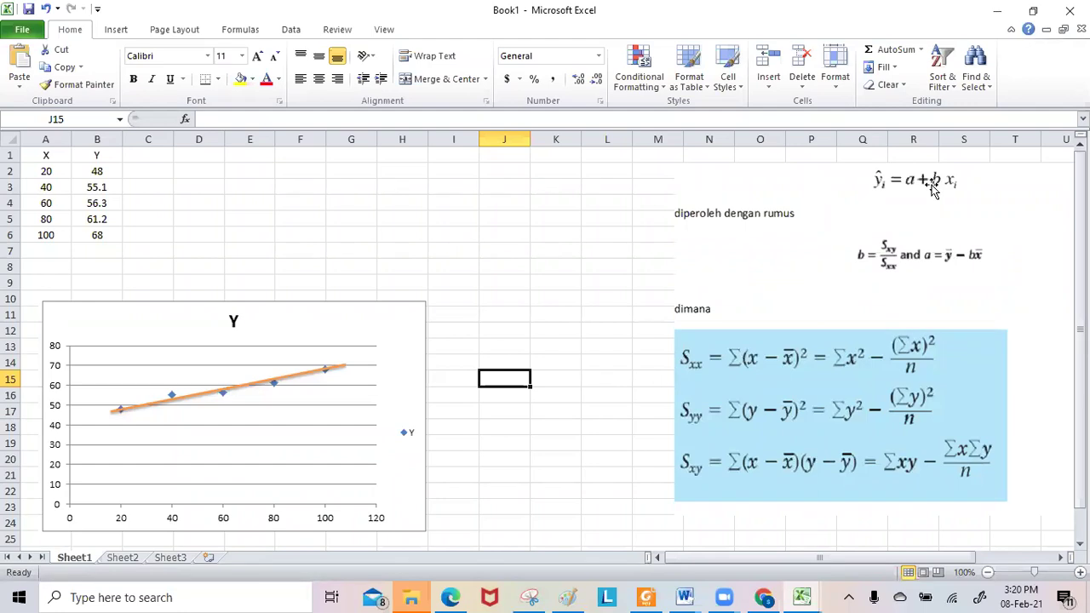
pyautogui.moveTo(933, 182); pyautogui.dragTo(936, 183)
pyautogui.click(599, 359)
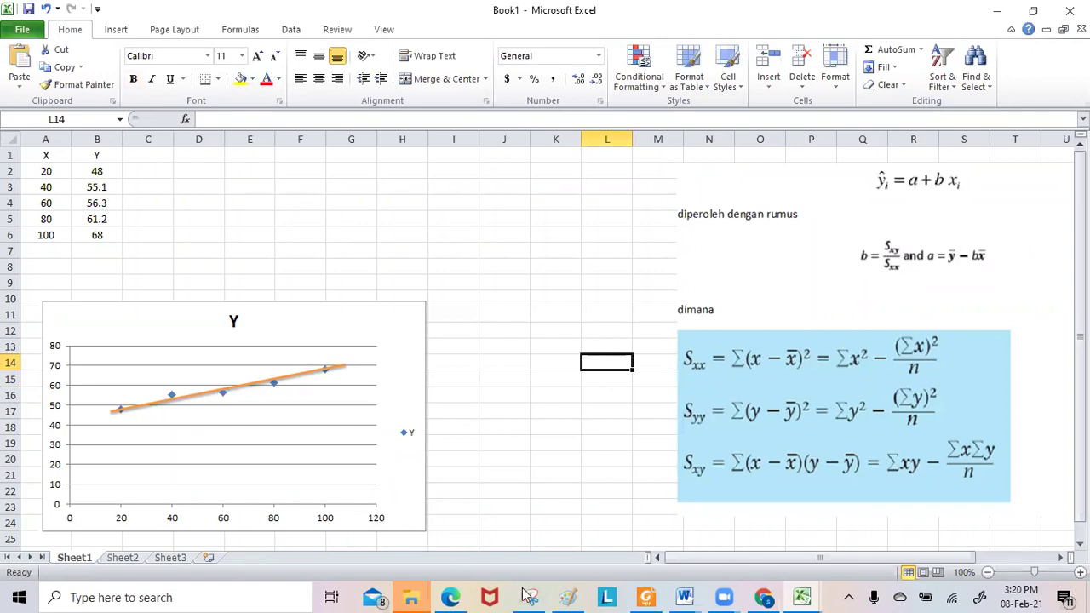
pyautogui.click(569, 597)
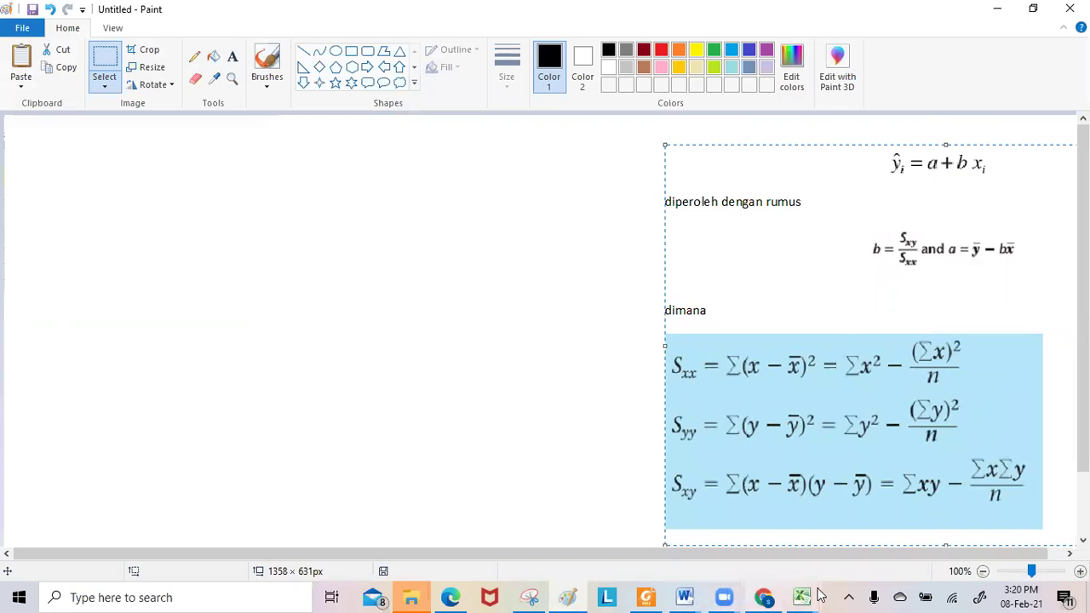
pyautogui.moveTo(805, 596)
pyautogui.click(738, 550)
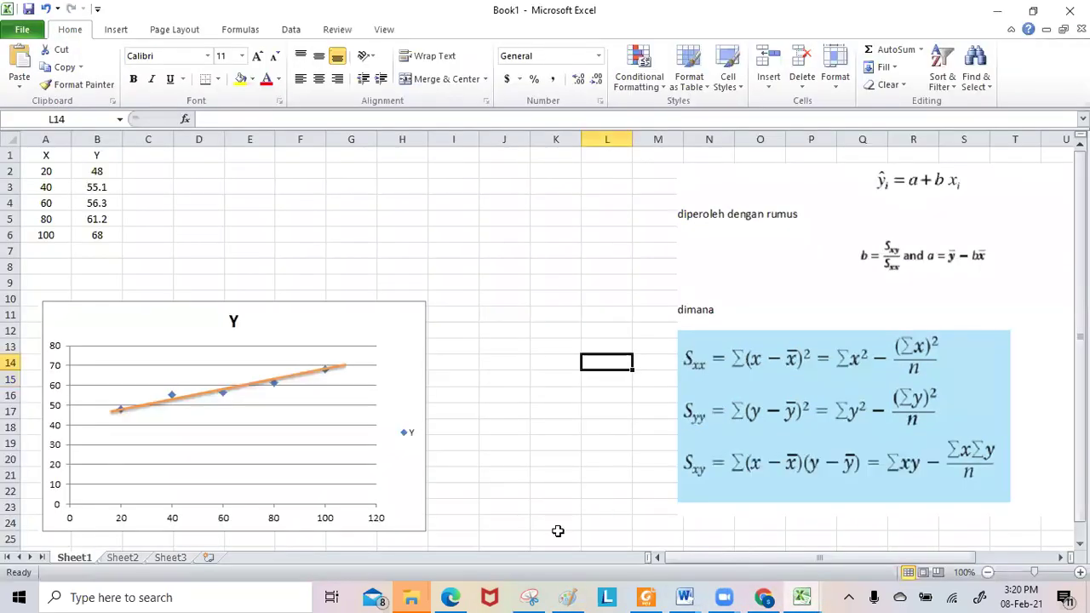
# Capture the X and Y data table with its column letters in Snipping Tool and copy the snip
pyautogui.click(529, 597)
pyautogui.click(192, 121)
pyautogui.moveTo(26, 133); pyautogui.dragTo(129, 256)
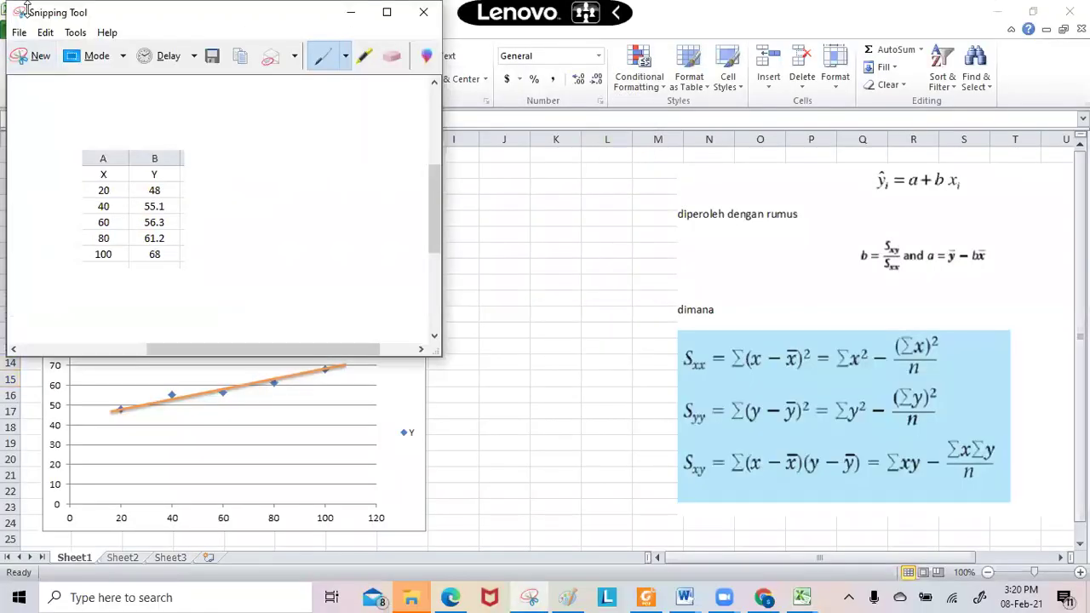
pyautogui.click(45, 33)
pyautogui.click(56, 46)
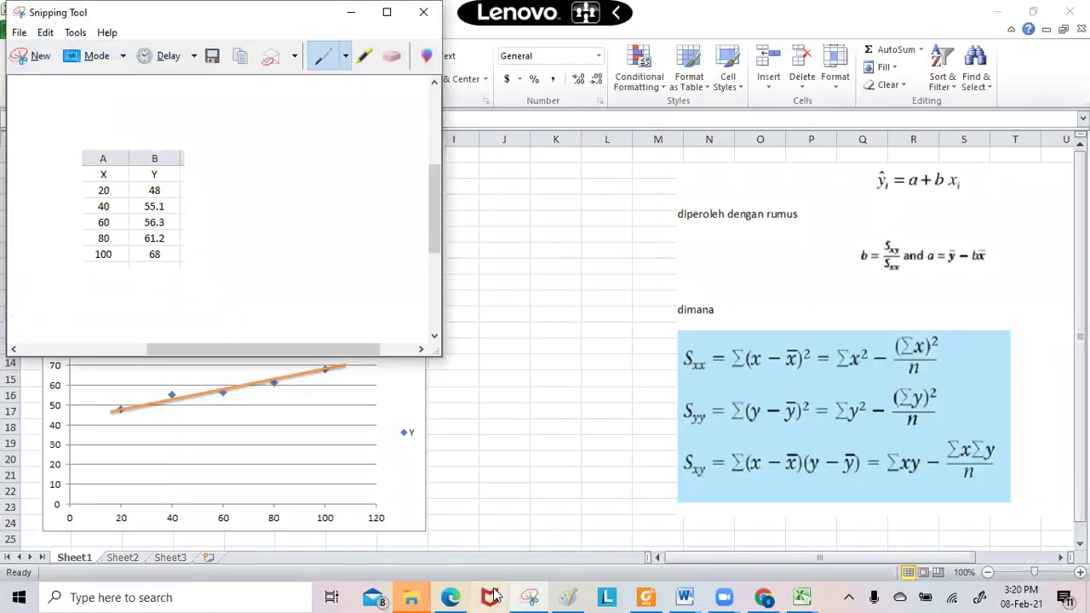
# Switch to Paint and paste the copied data table into the drawing
pyautogui.click(568, 598)
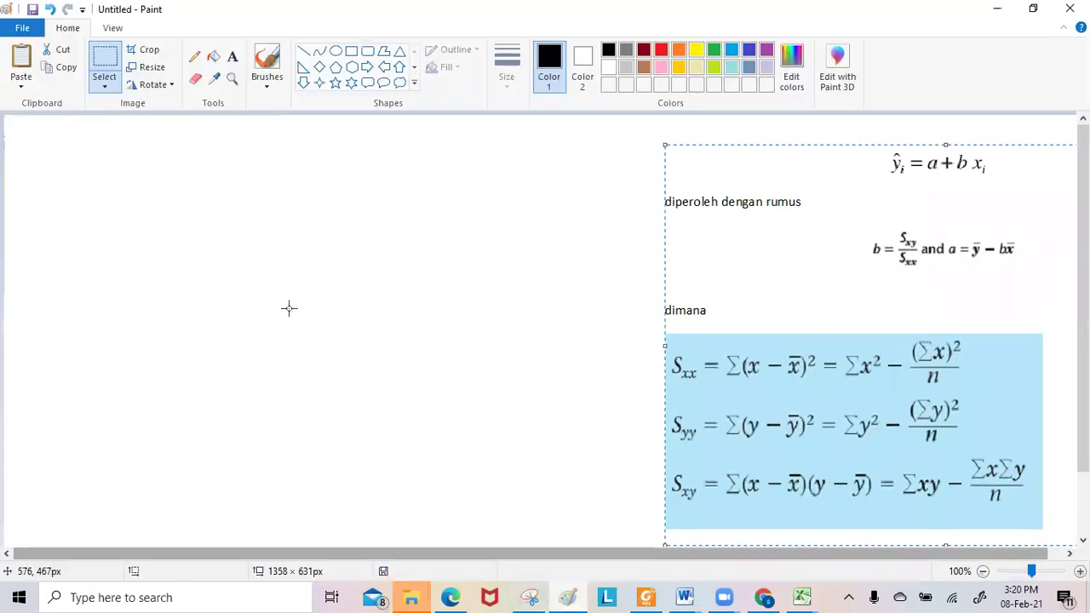
pyautogui.click(22, 56)
pyautogui.click(358, 312)
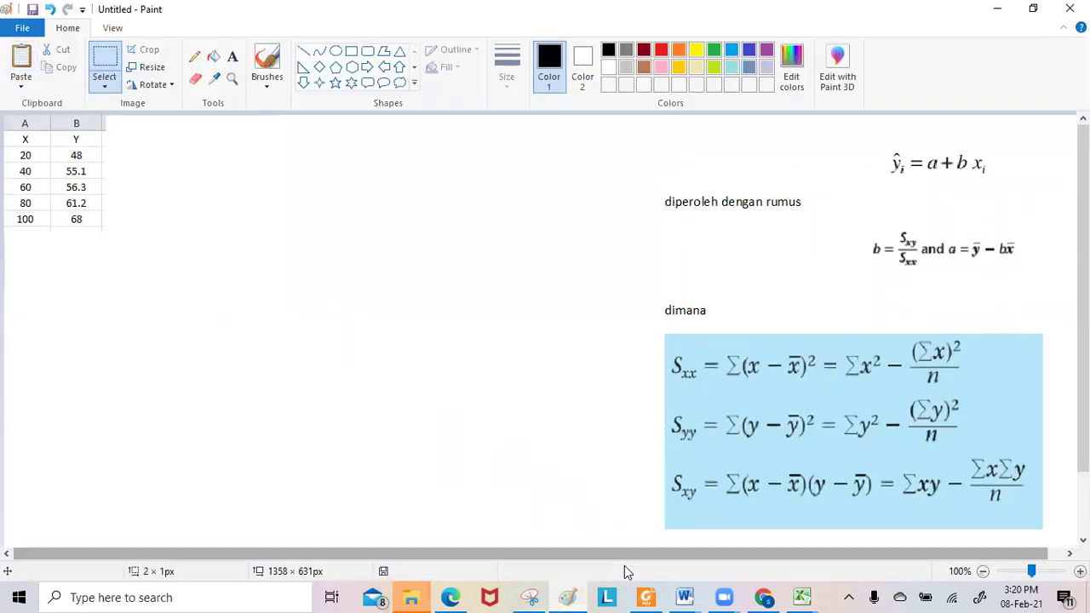
# Return to Excel, capture the scatter chart with its orange line in Snipping Tool, and copy the snip
pyautogui.click(805, 597)
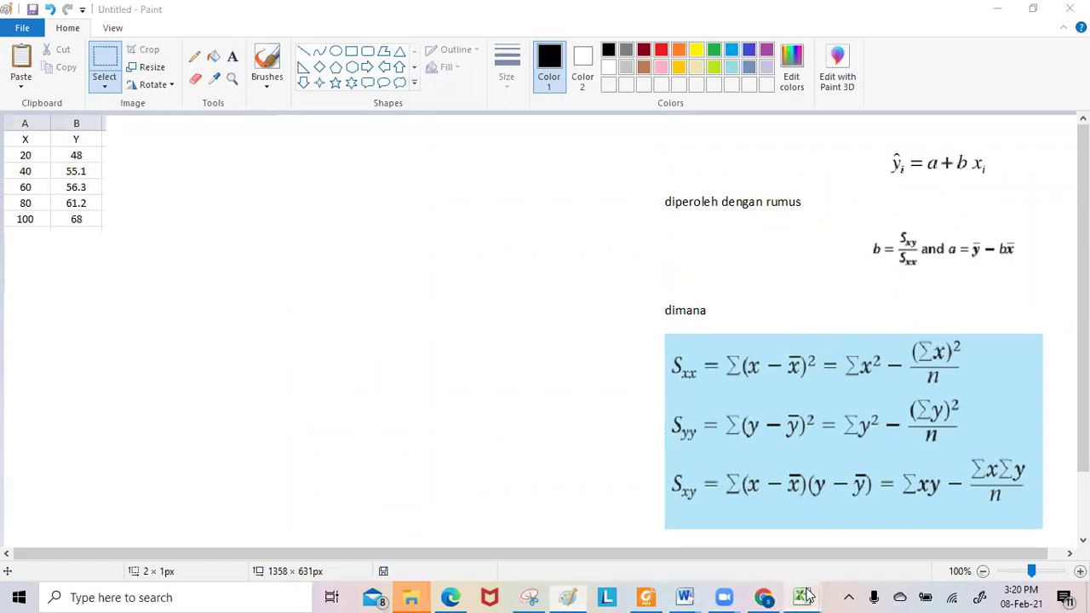
pyautogui.click(764, 541)
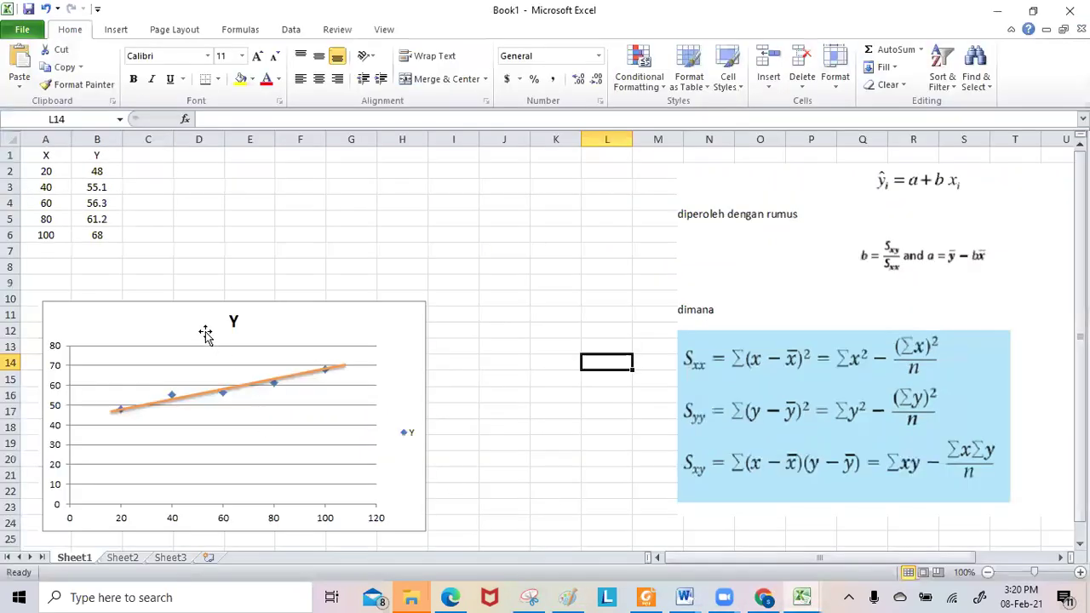
pyautogui.click(532, 596)
pyautogui.click(26, 54)
pyautogui.moveTo(40, 301); pyautogui.dragTo(426, 532)
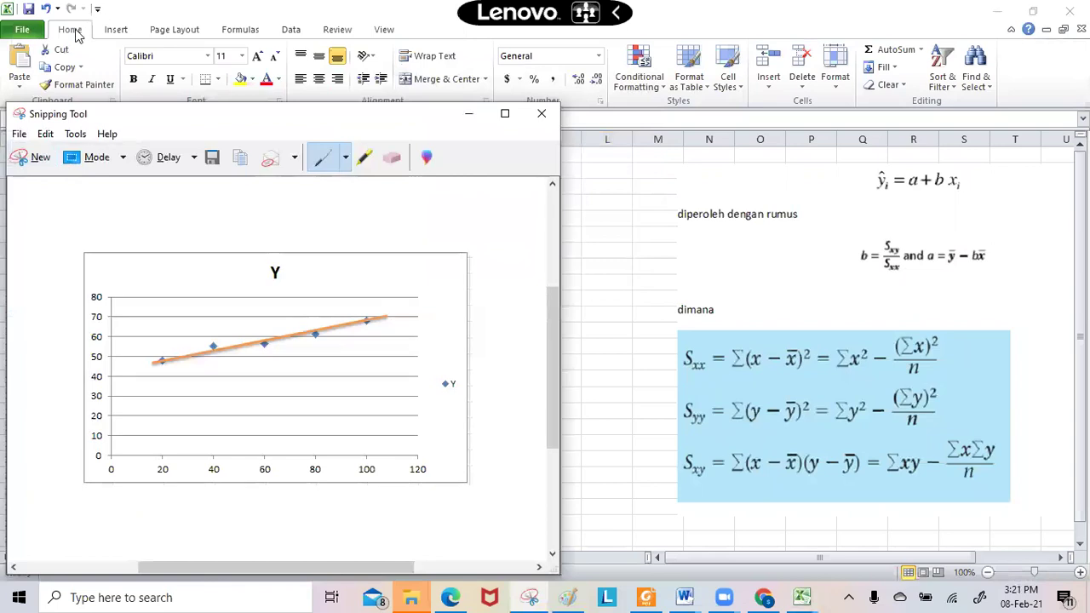
pyautogui.click(46, 132)
pyautogui.click(59, 151)
# Switch to Paint, paste the copied scatter chart and place it below the data table
pyautogui.click(568, 597)
pyautogui.click(21, 64)
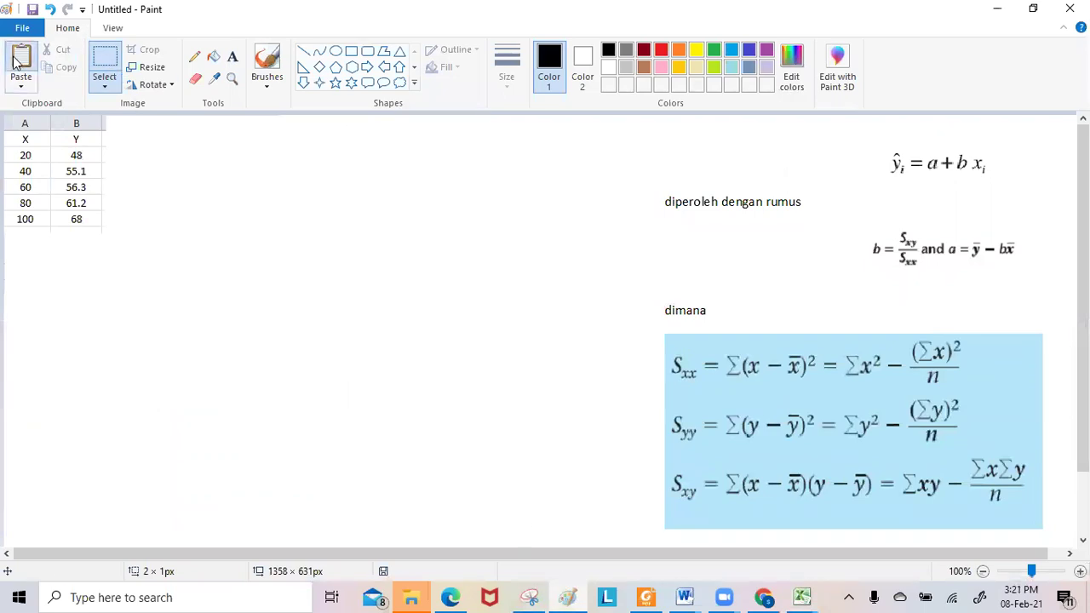
pyautogui.moveTo(131, 190); pyautogui.dragTo(132, 325)
pyautogui.click(536, 325)
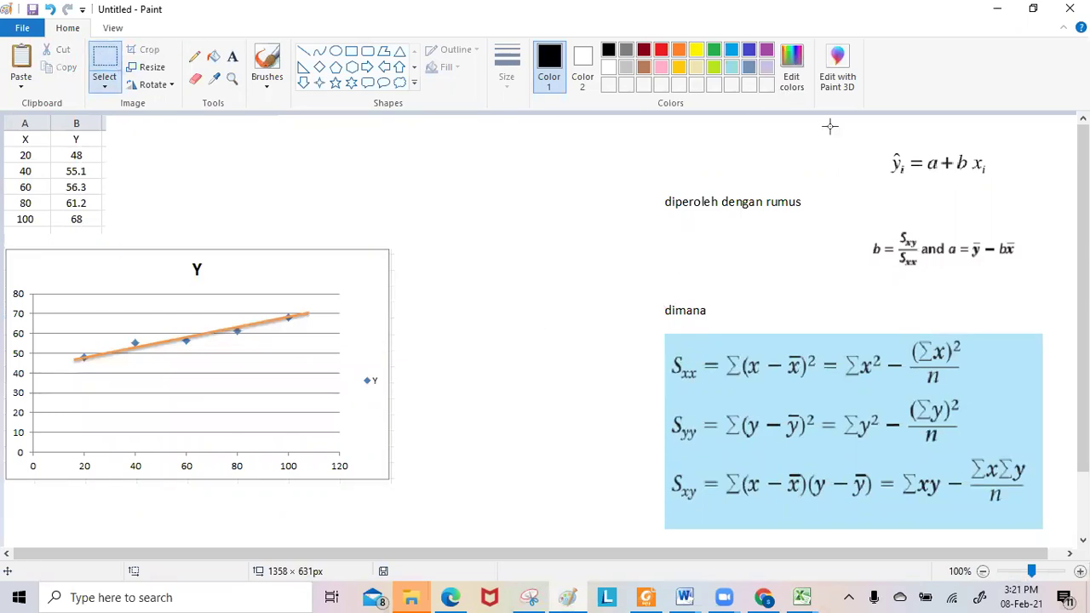
# Move the equation ŷi = a + b xi onto the chart and the formula b = Sxy/Sxx to the blank area above the chart's right edge
pyautogui.moveTo(877, 143); pyautogui.dragTo(1002, 188)
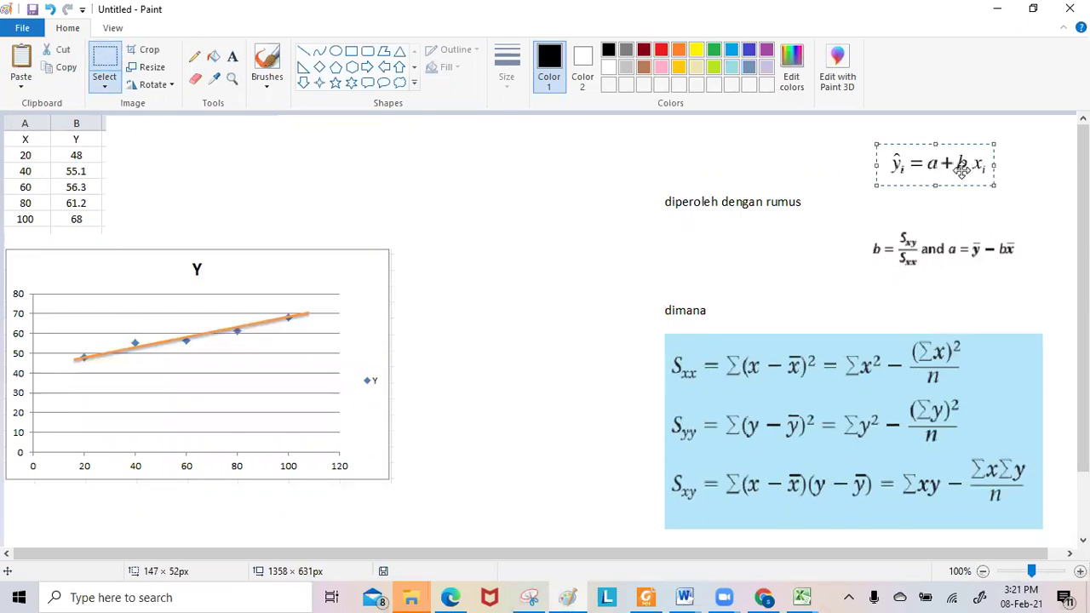
pyautogui.moveTo(897, 164)
pyautogui.mouseDown()
pyautogui.moveTo(543, 183)
pyautogui.moveTo(255, 247)
pyautogui.moveTo(189, 306)
pyautogui.moveTo(129, 312)
pyautogui.mouseUp()
pyautogui.click(563, 260)
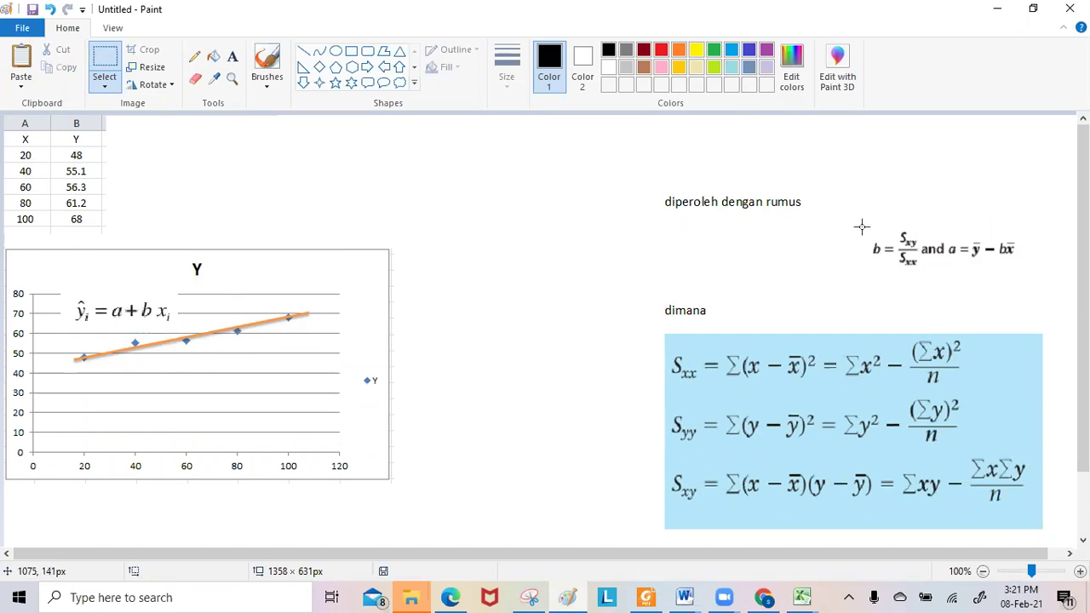
pyautogui.moveTo(865, 225); pyautogui.dragTo(422, 137)
pyautogui.click(665, 235)
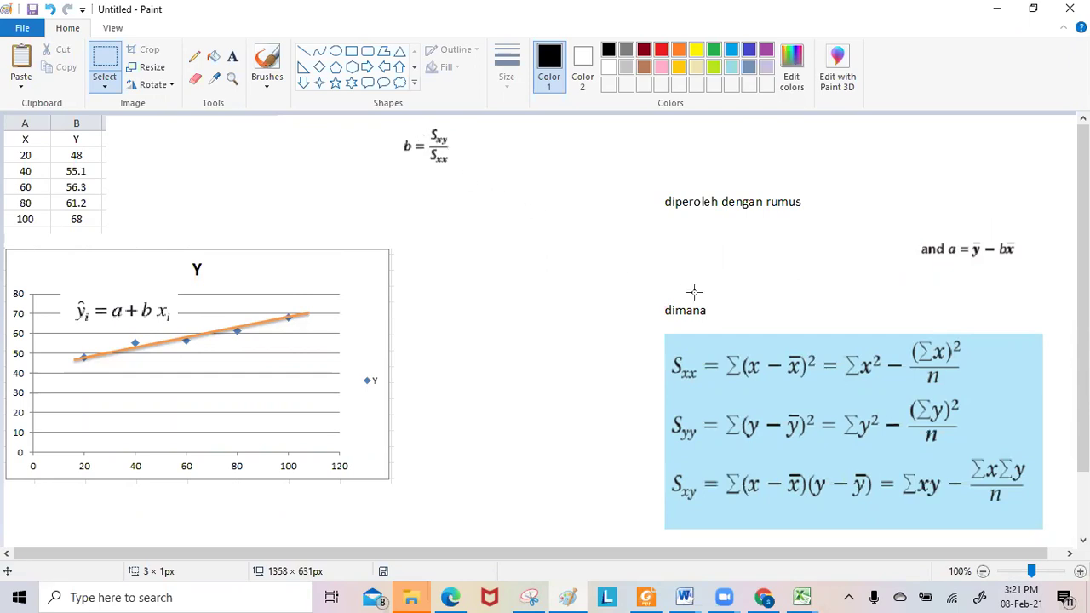
# Switch back to Excel and enter the headings X^2, Y^2 and XY in cells C1 to E1
pyautogui.click(802, 597)
pyautogui.click(742, 542)
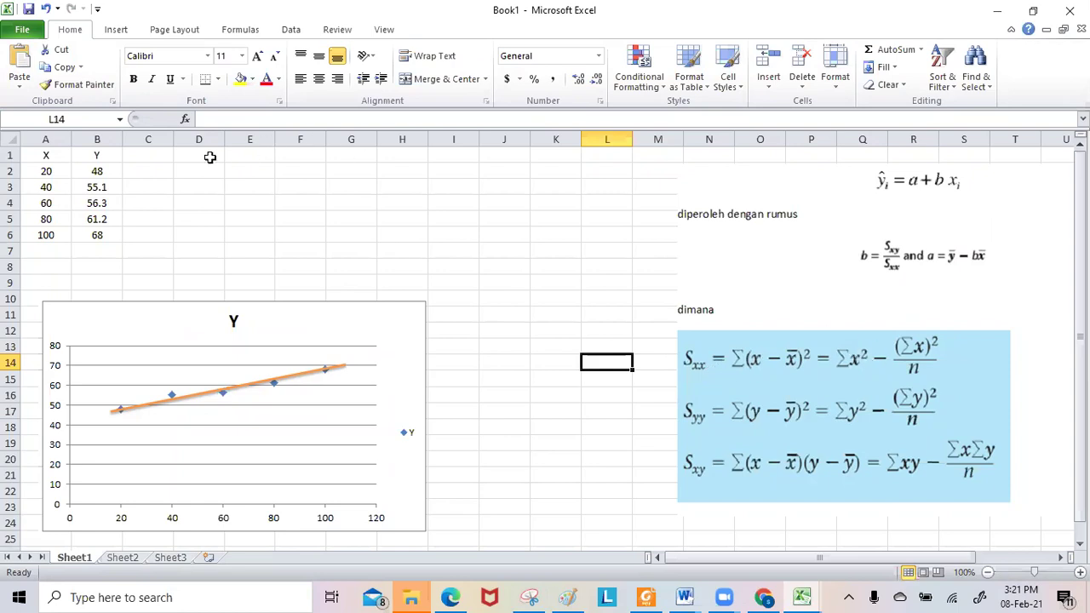
pyautogui.click(138, 154)
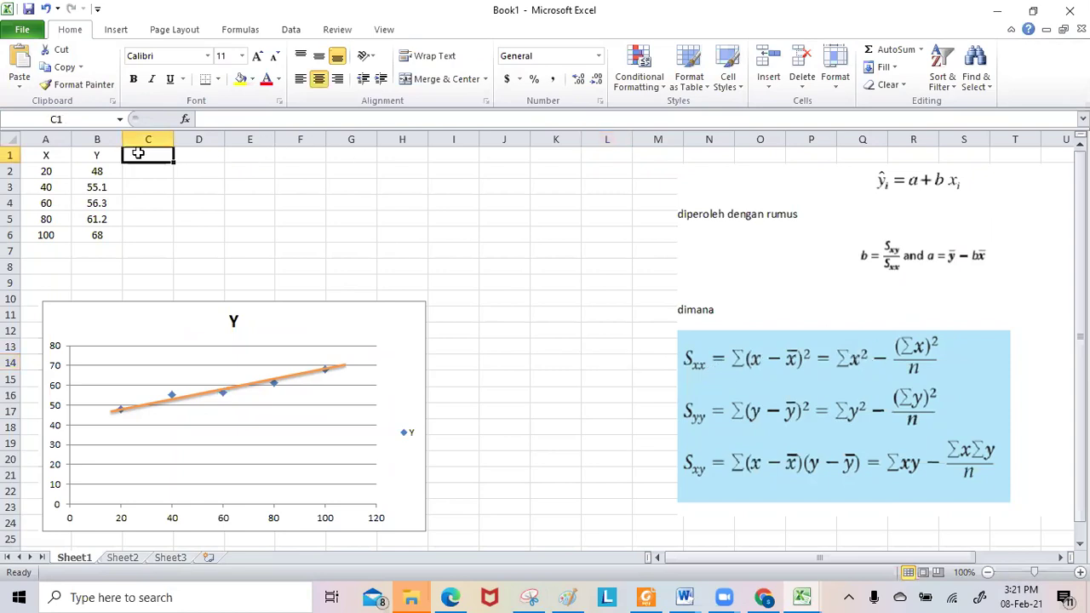
pyautogui.write('X^2')
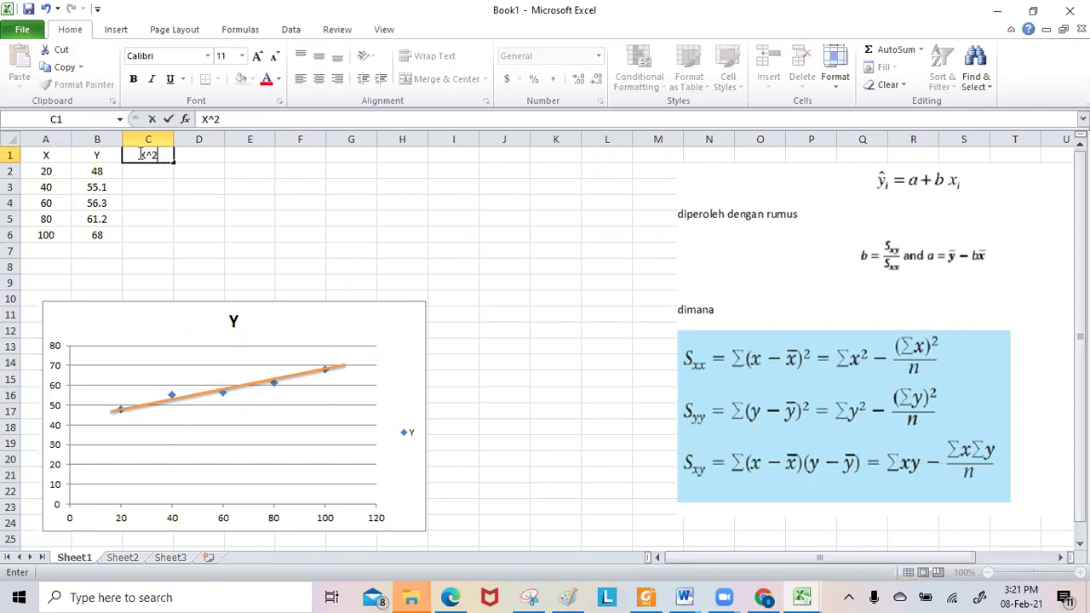
pyautogui.press('Tab')
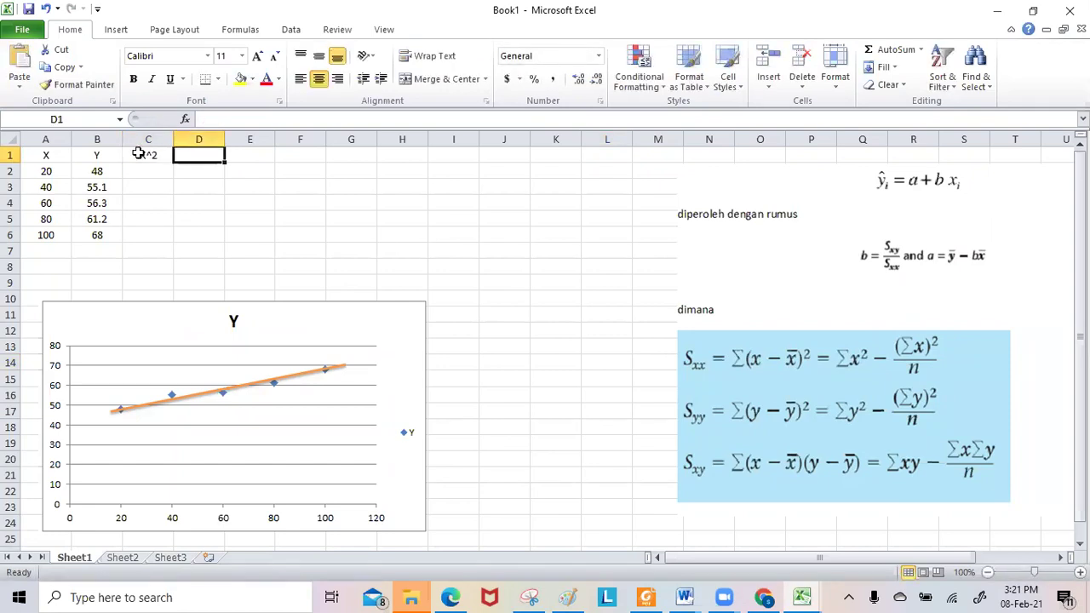
pyautogui.write('Y^2')
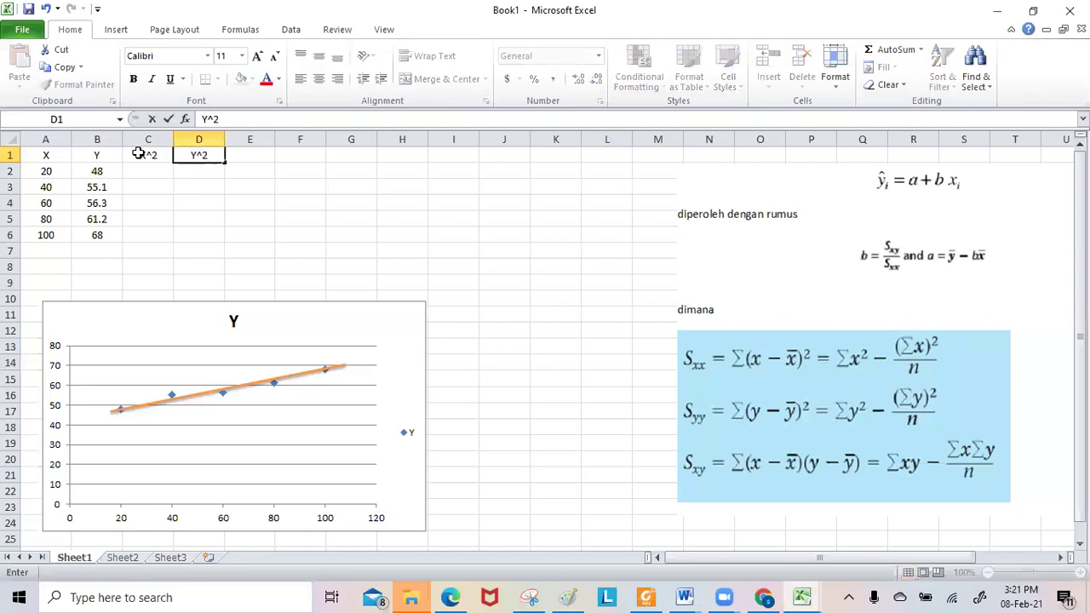
pyautogui.press('Tab')
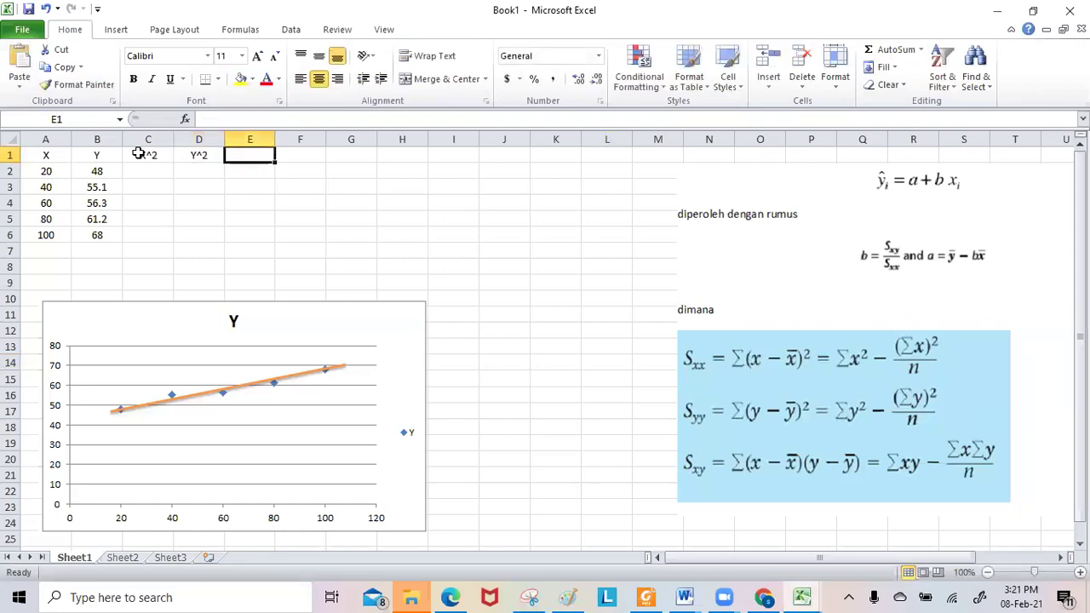
pyautogui.write('XY')
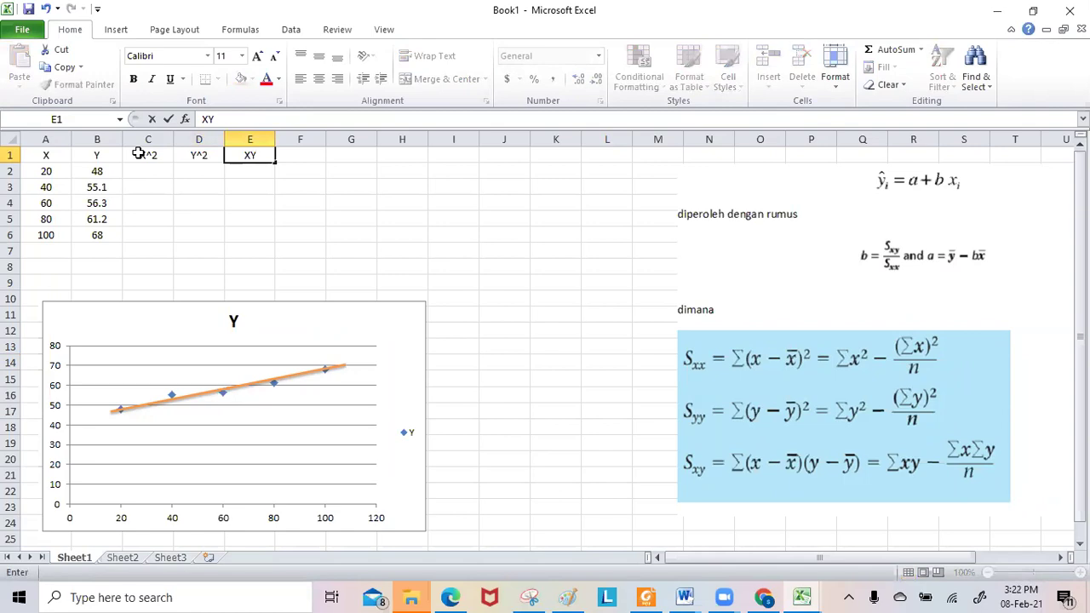
pyautogui.click(443, 212)
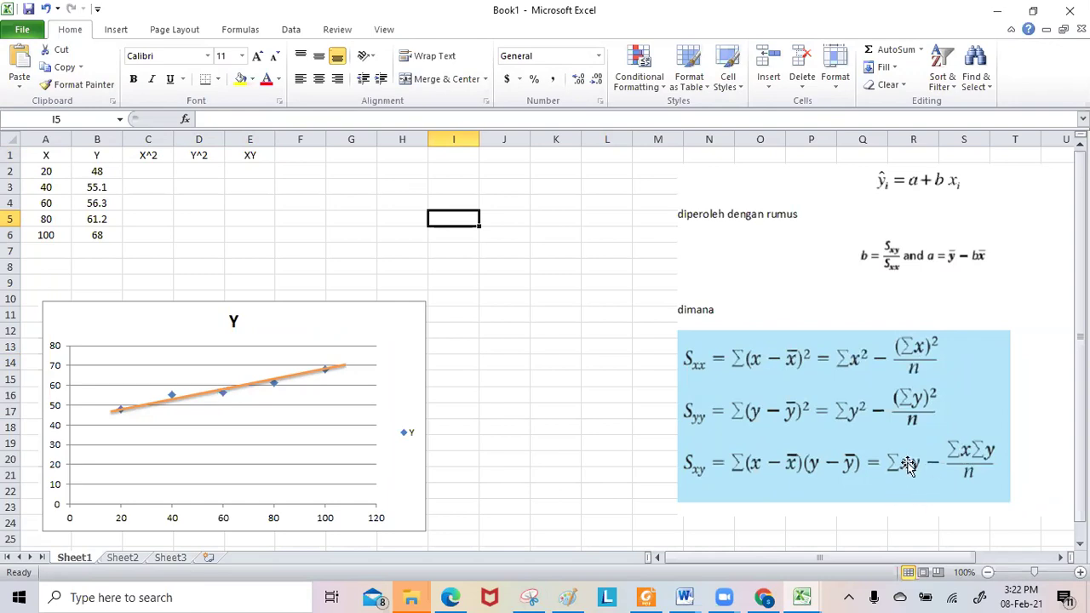
# Calculate X^2 and Y^2 for all five data rows by entering =A2^2 in C2 and filling it through D6, and check the Y^2 formulas
pyautogui.click(153, 170)
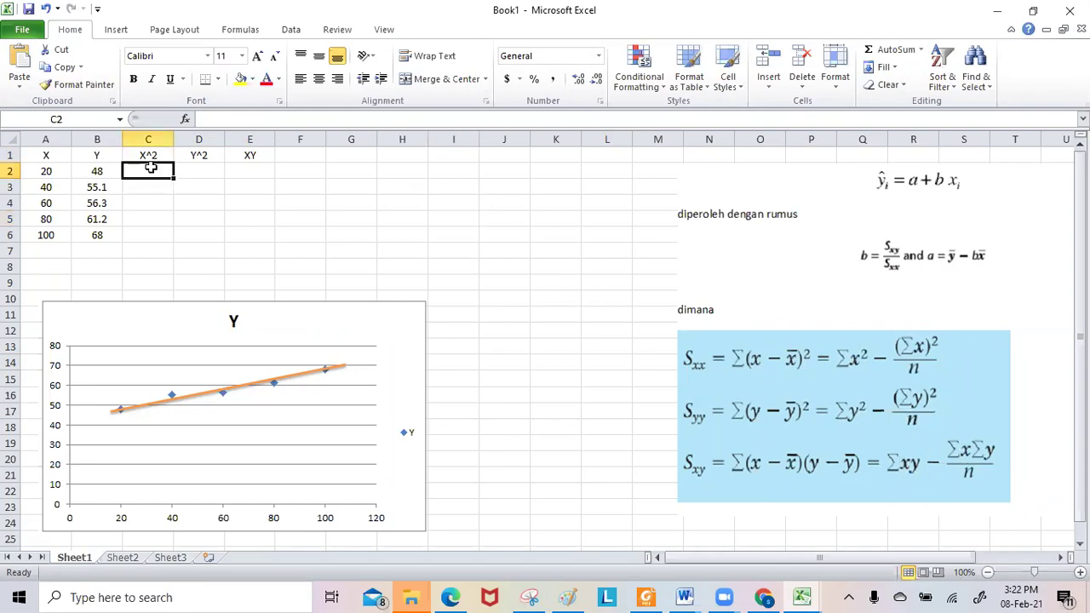
pyautogui.write('=')
pyautogui.click(41, 171)
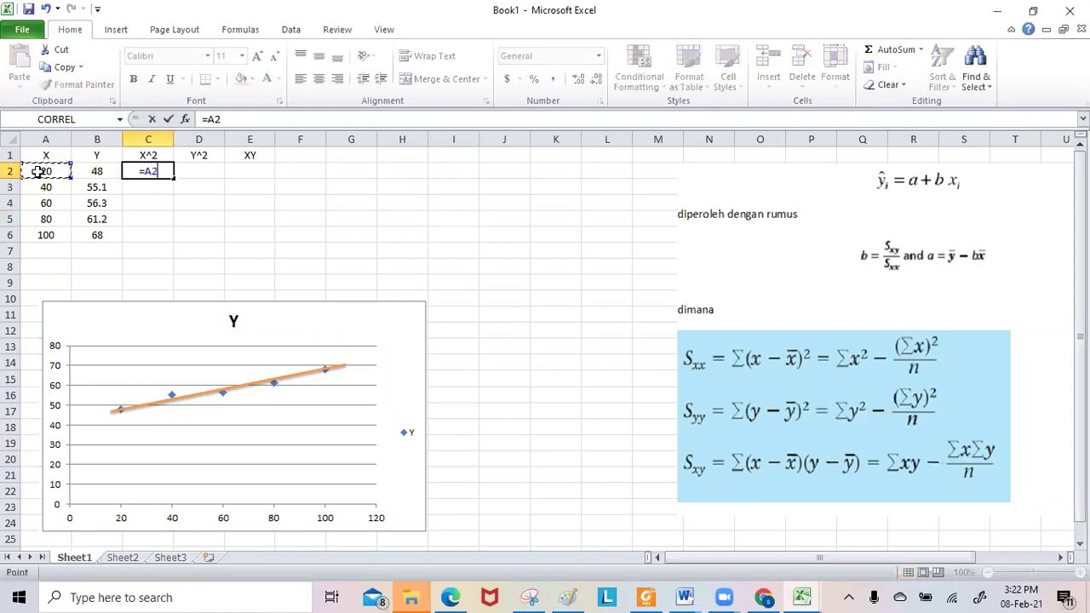
pyautogui.write('^2')
pyautogui.press('Return')
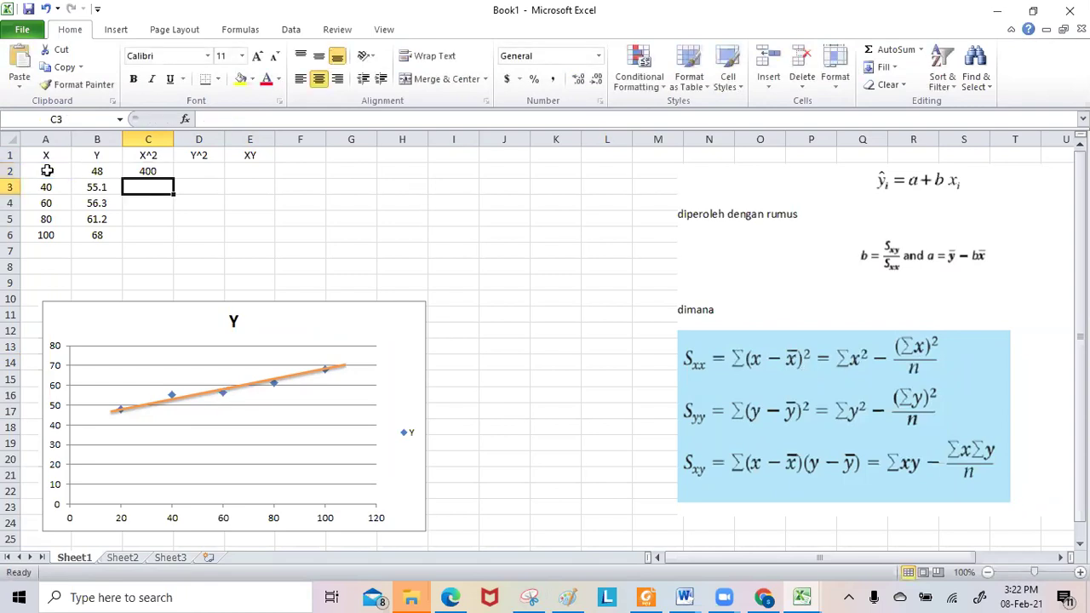
pyautogui.click(132, 169)
pyautogui.moveTo(174, 182); pyautogui.dragTo(204, 247)
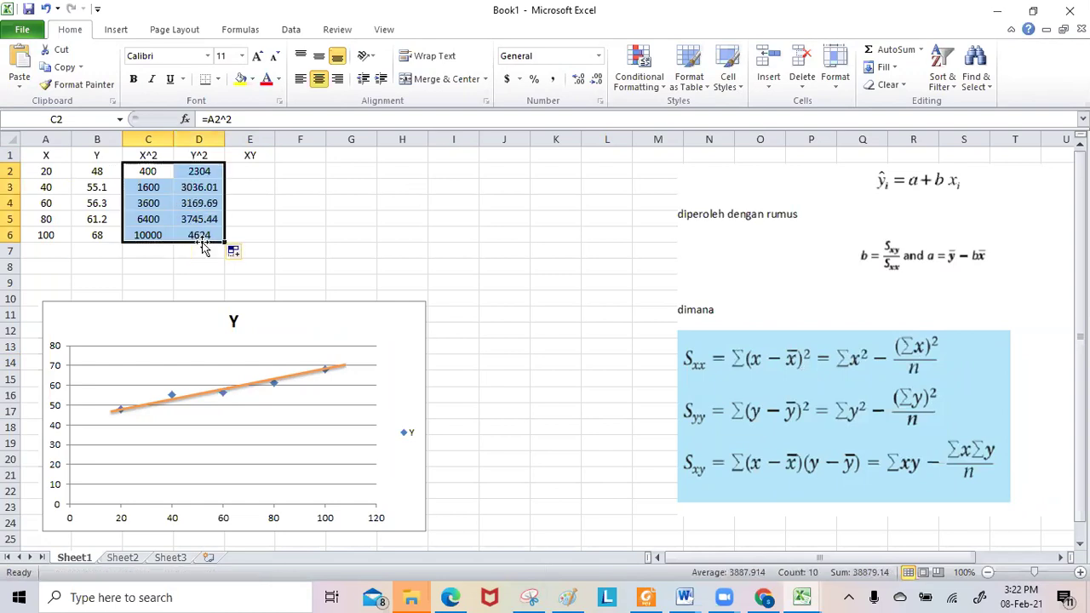
pyautogui.click(266, 194)
pyautogui.click(199, 171)
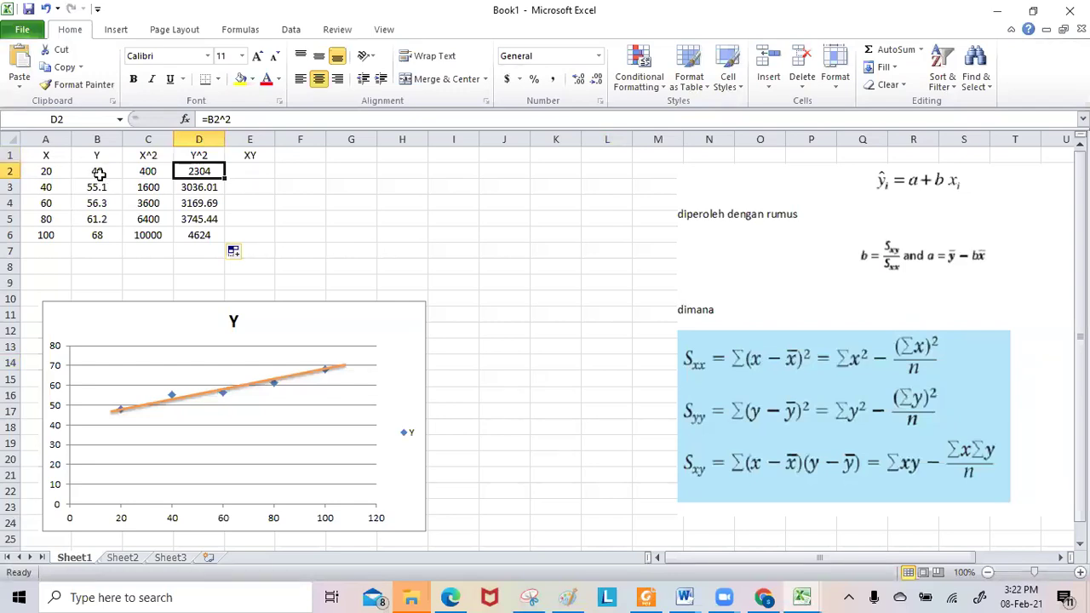
pyautogui.click(188, 185)
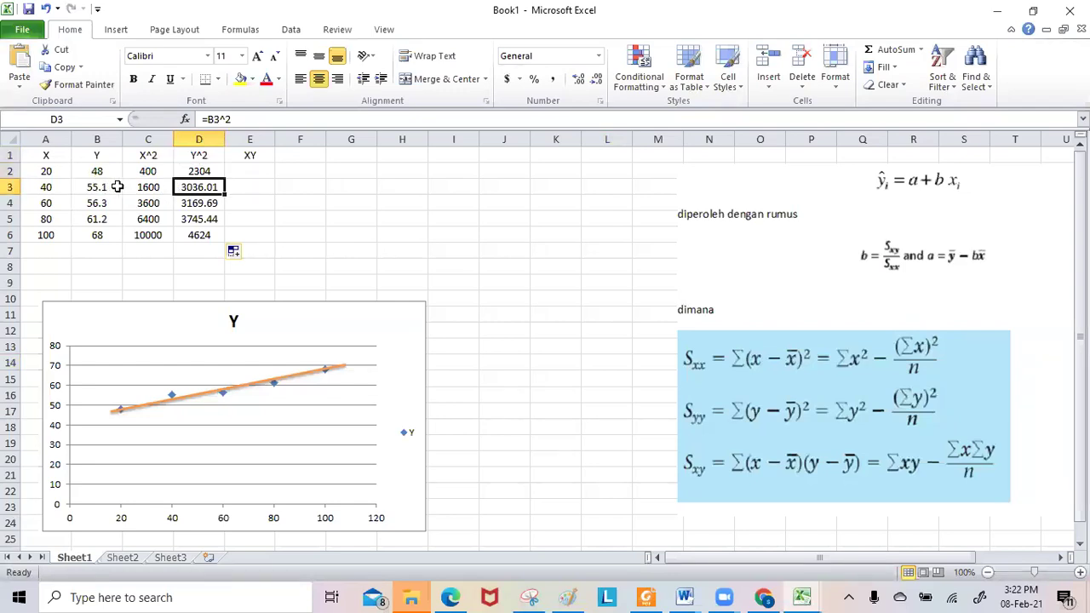
pyautogui.click(298, 182)
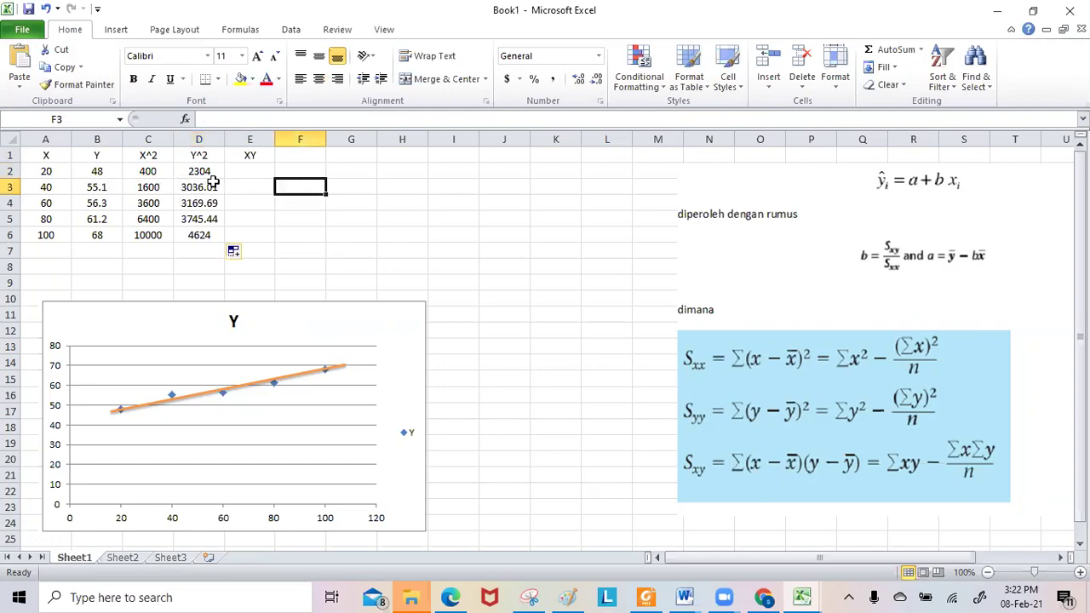
# Calculate the XY column by entering =A2*B2 in E2 and filling it down to E6
pyautogui.click(244, 169)
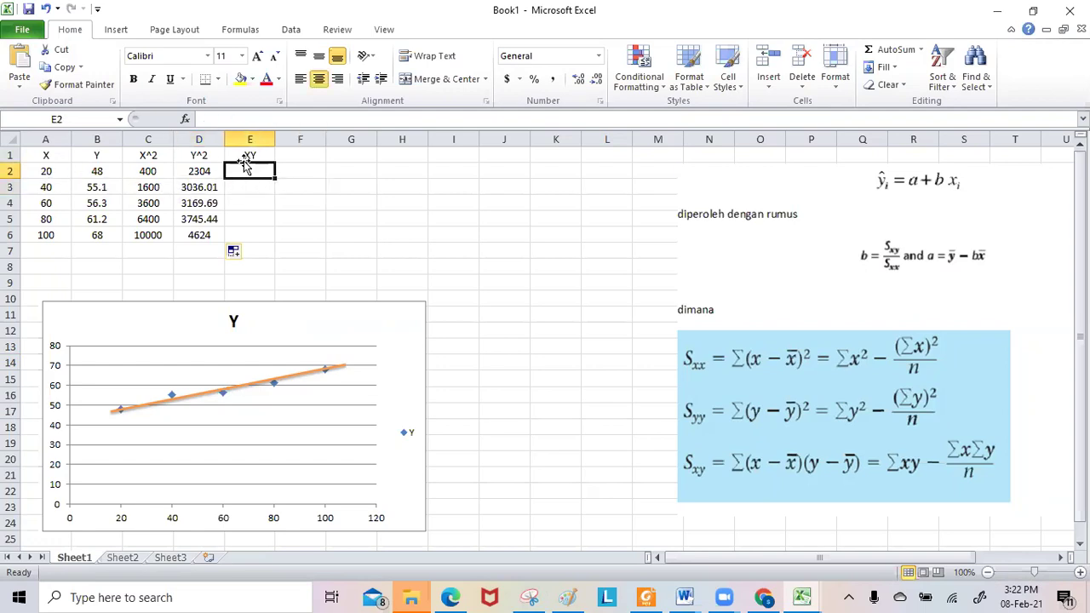
pyautogui.write('=')
pyautogui.click(47, 168)
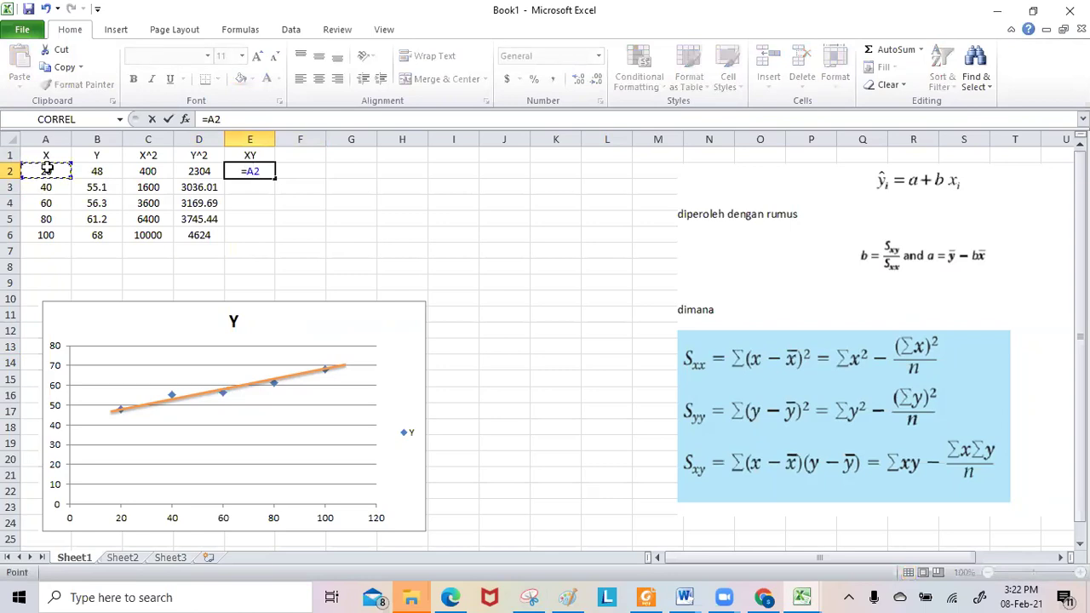
pyautogui.write('*')
pyautogui.click(94, 171)
pyautogui.press('Return')
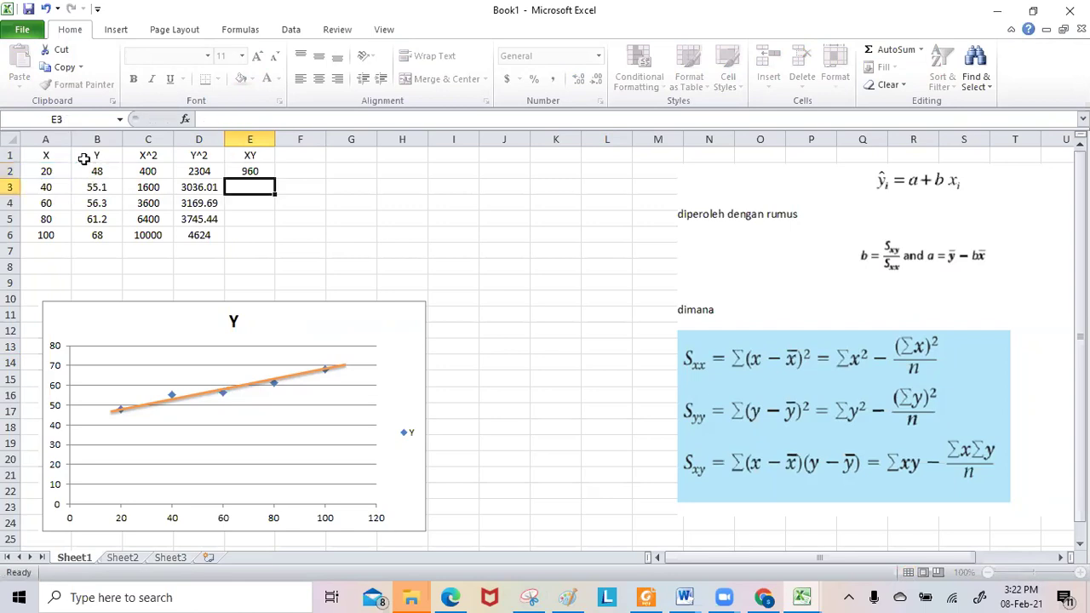
pyautogui.click(253, 170)
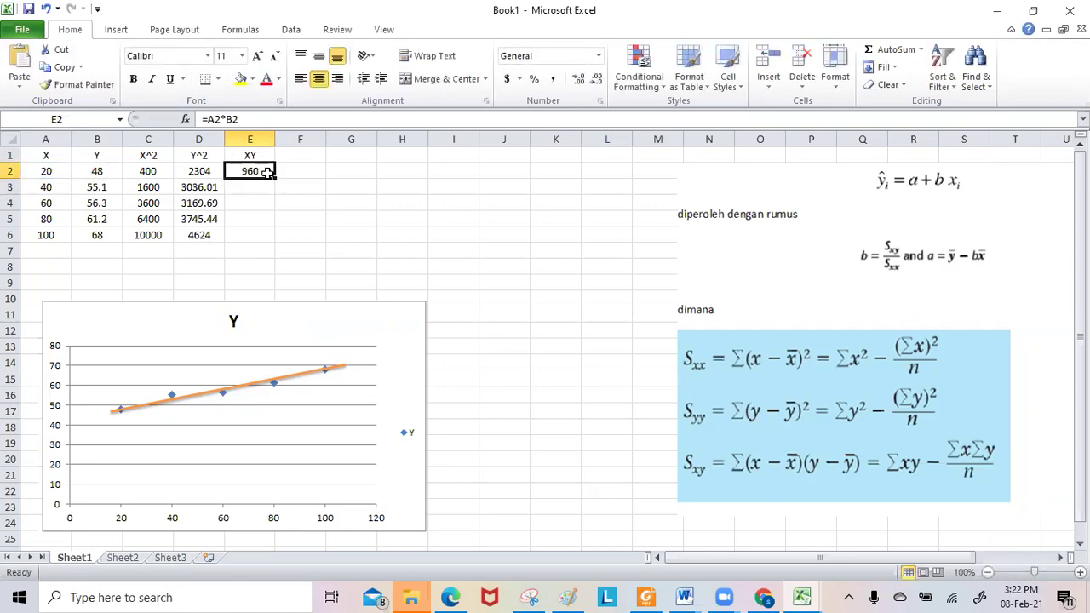
pyautogui.moveTo(272, 176); pyautogui.dragTo(281, 238)
pyautogui.click(302, 219)
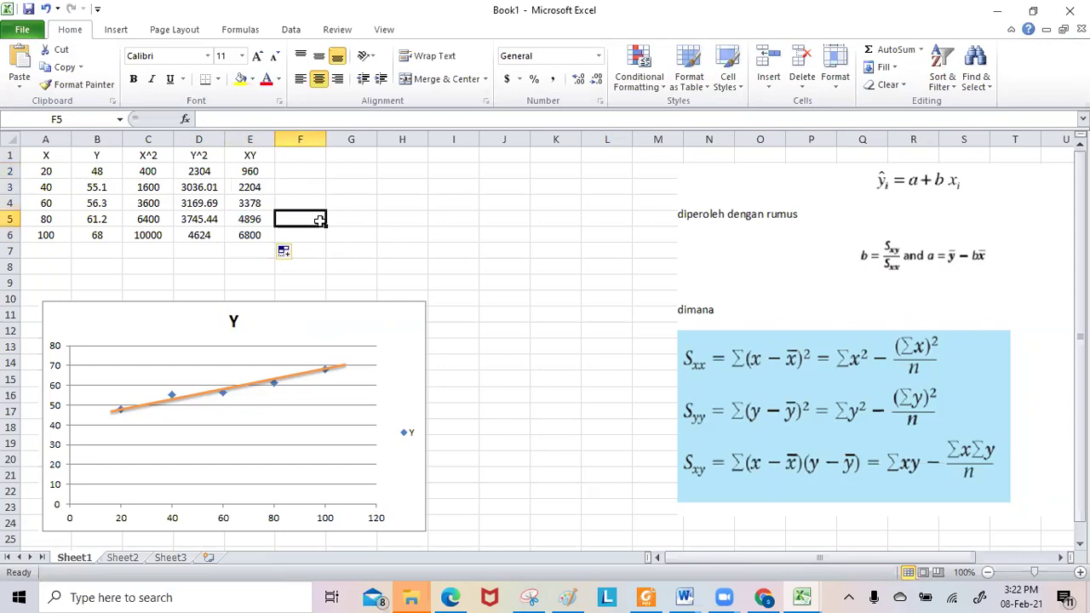
# Total all five columns in row 7 with =SUM(A2:A6) filled across to E7, and shade the totals row yellow
pyautogui.click(42, 251)
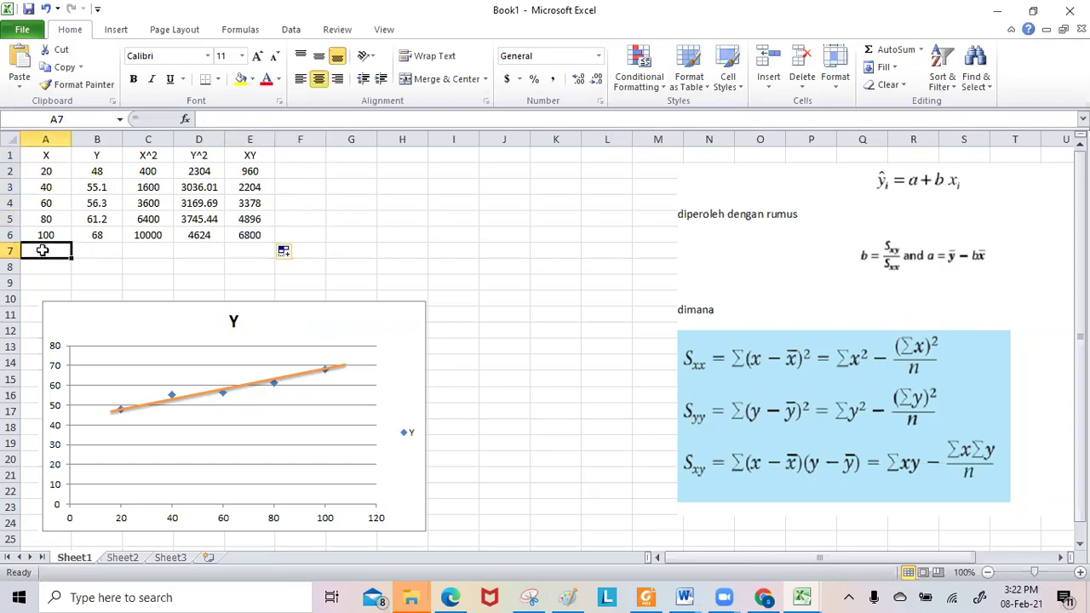
pyautogui.click(867, 51)
pyautogui.press('Return')
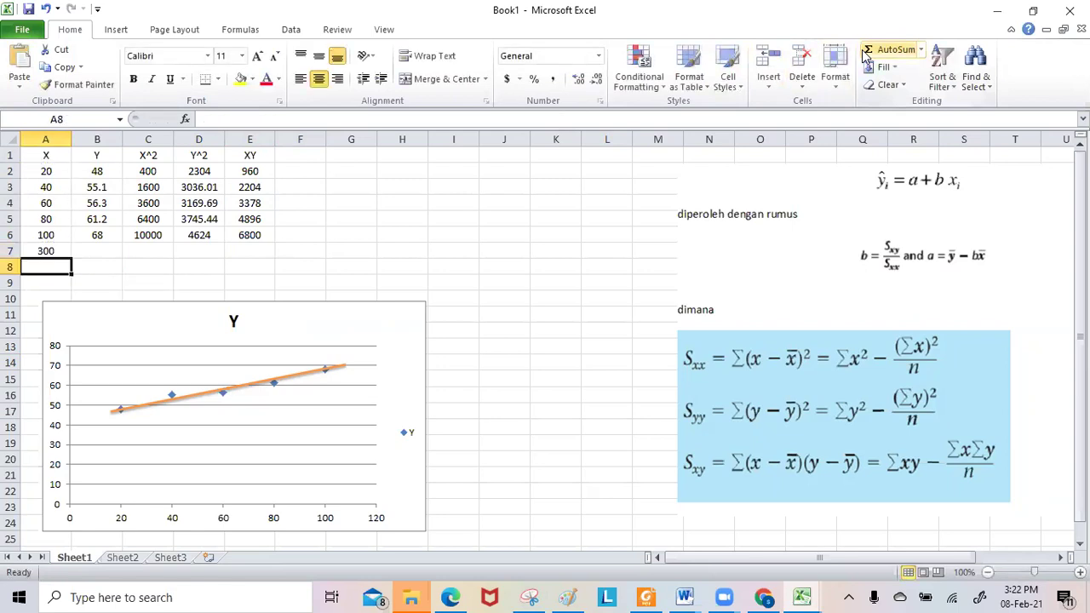
pyautogui.click(53, 249)
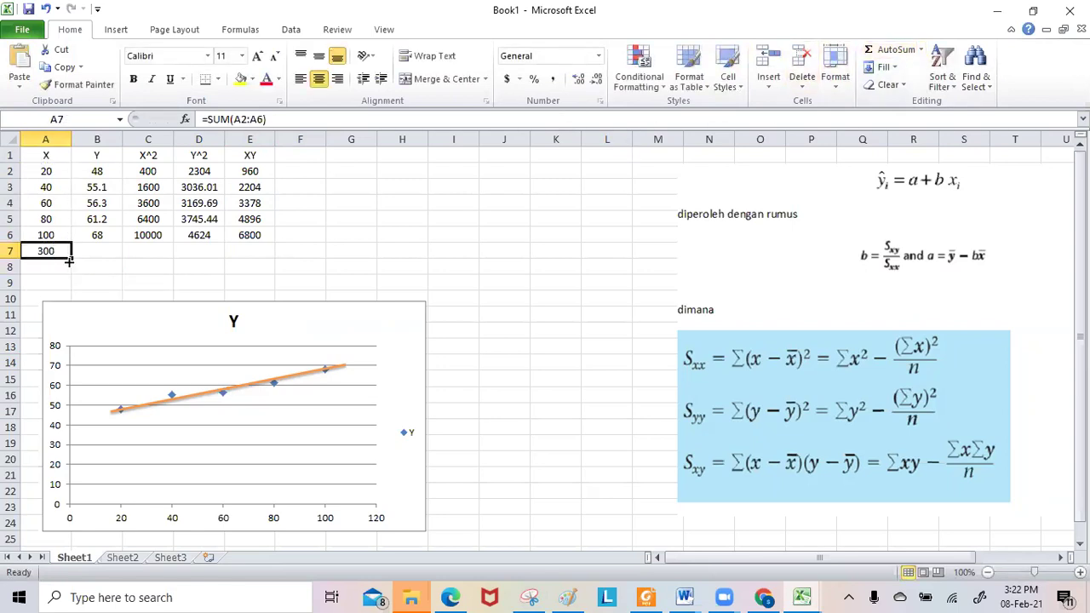
pyautogui.moveTo(70, 260); pyautogui.dragTo(266, 255)
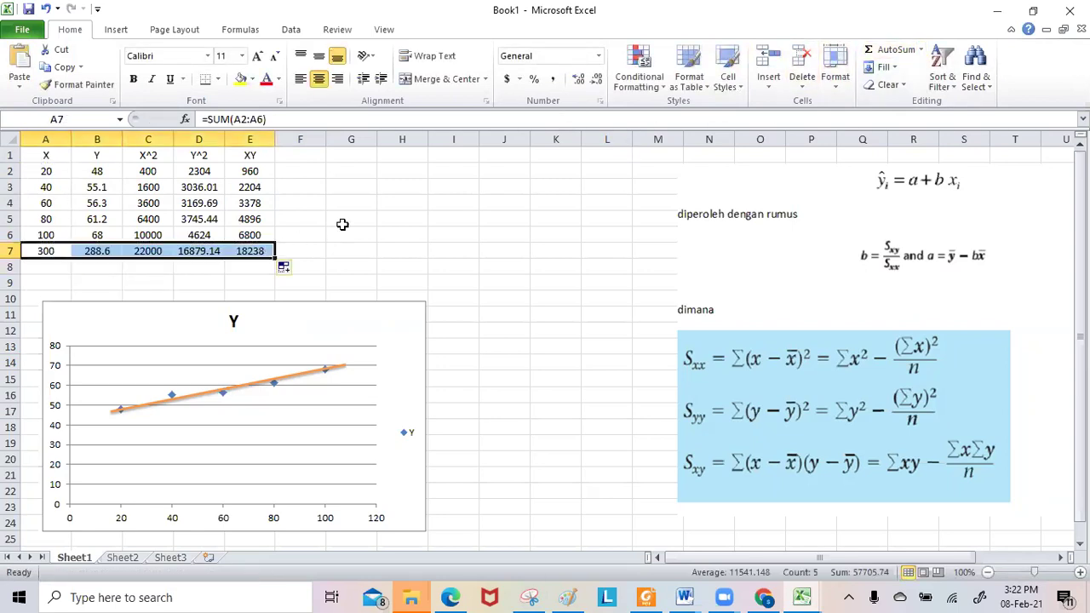
pyautogui.click(241, 85)
pyautogui.click(421, 246)
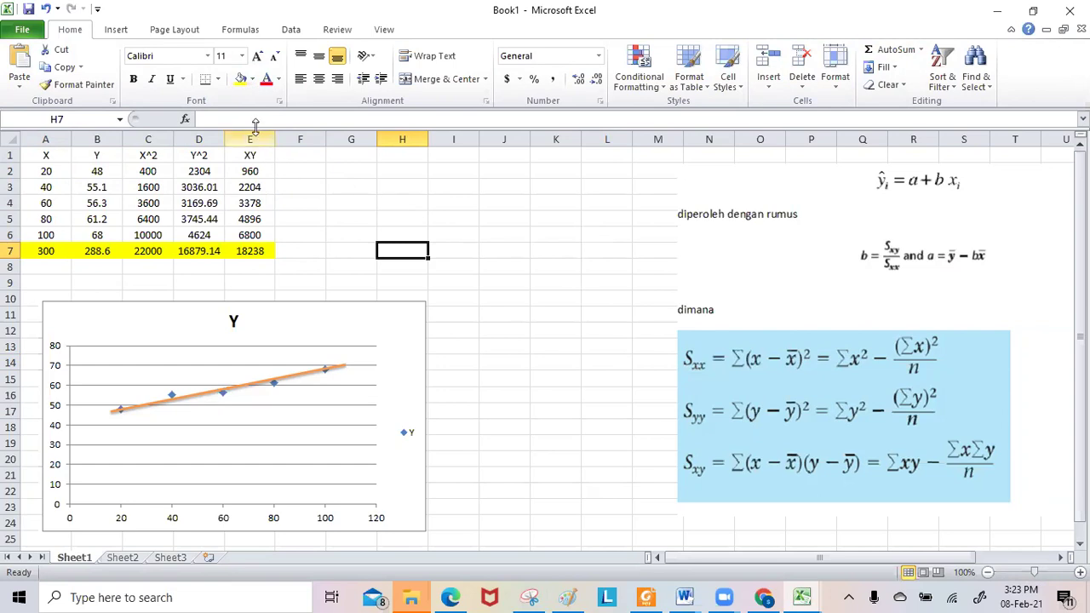
# Capture the data table with its yellow totals row, columns A to E, in Snipping Tool and copy the snip
pyautogui.click(529, 597)
pyautogui.click(26, 157)
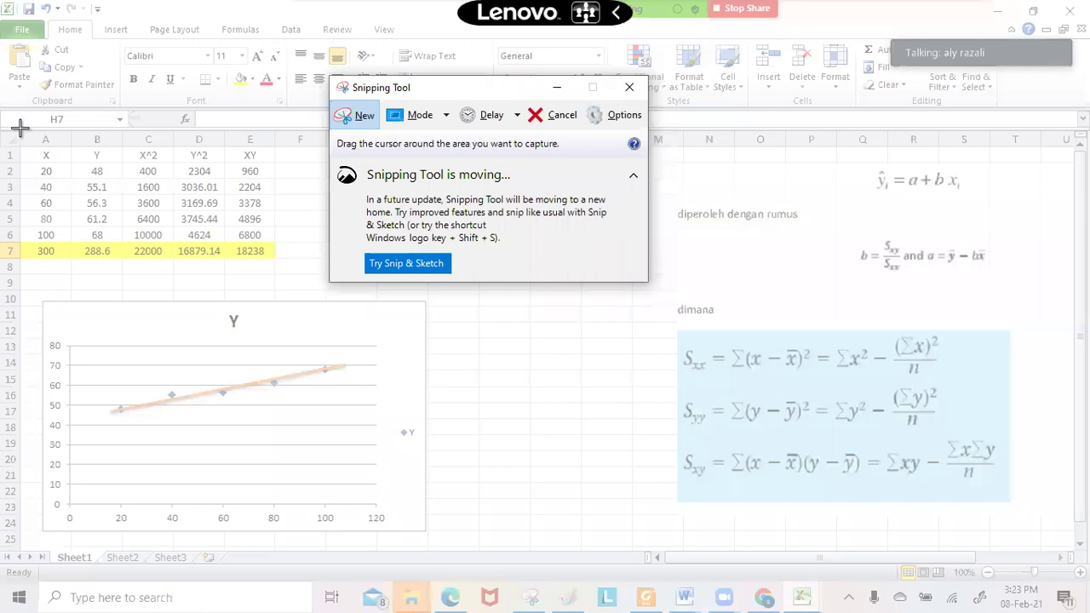
pyautogui.moveTo(20, 126); pyautogui.dragTo(285, 270)
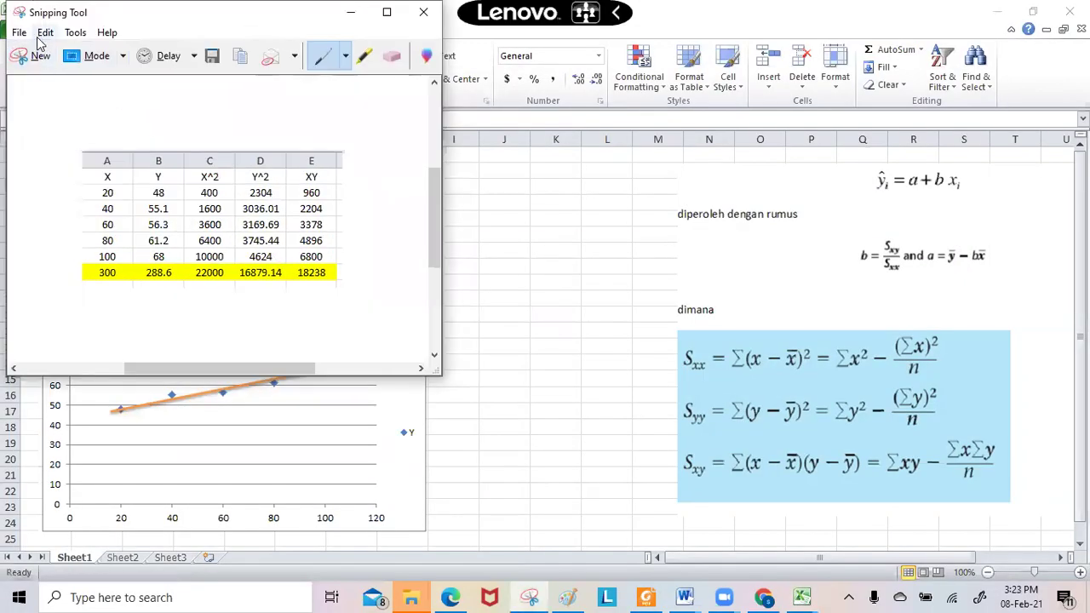
pyautogui.click(45, 33)
pyautogui.click(63, 48)
# Switch to Paint and paste the copied table over the old data table above the chart
pyautogui.click(568, 598)
pyautogui.click(20, 56)
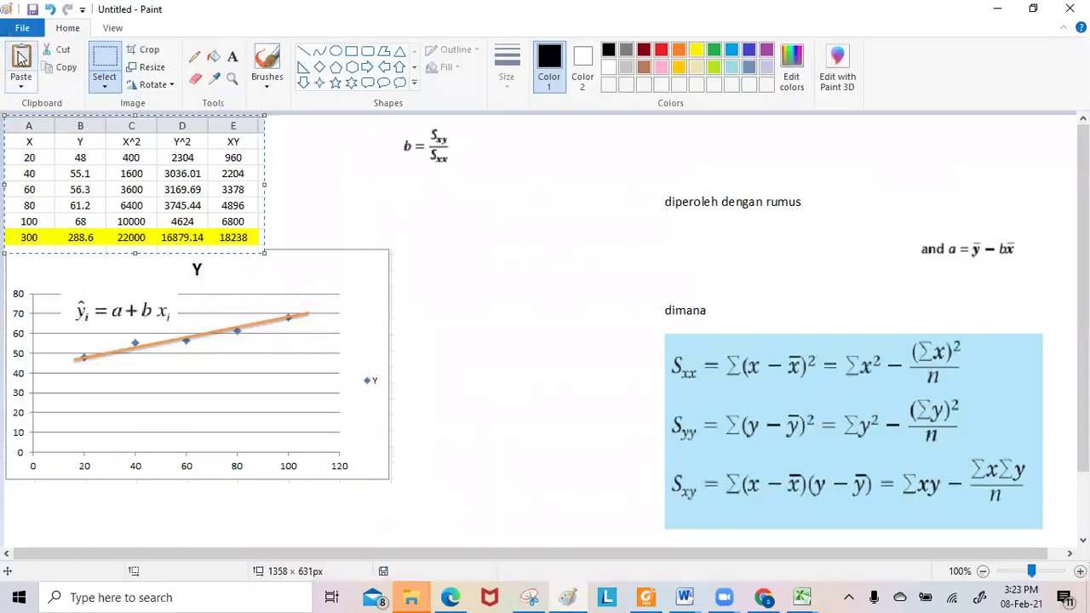
pyautogui.click(311, 220)
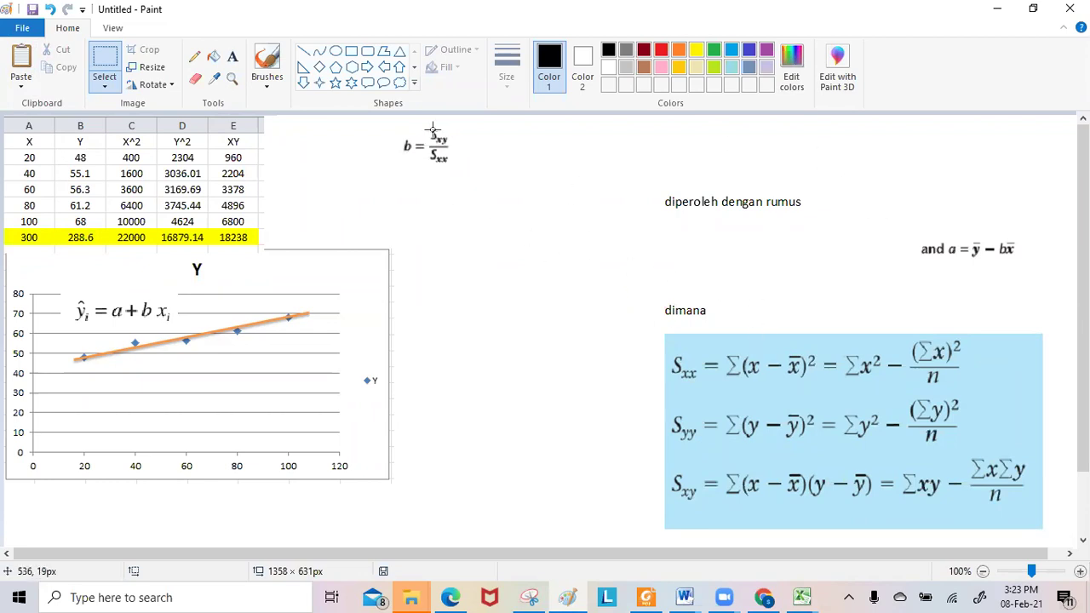
# Move the formula b = Sxy/Sxx next to the data table and activate the Pencil tool
pyautogui.moveTo(393, 124); pyautogui.dragTo(328, 166)
pyautogui.click(961, 166)
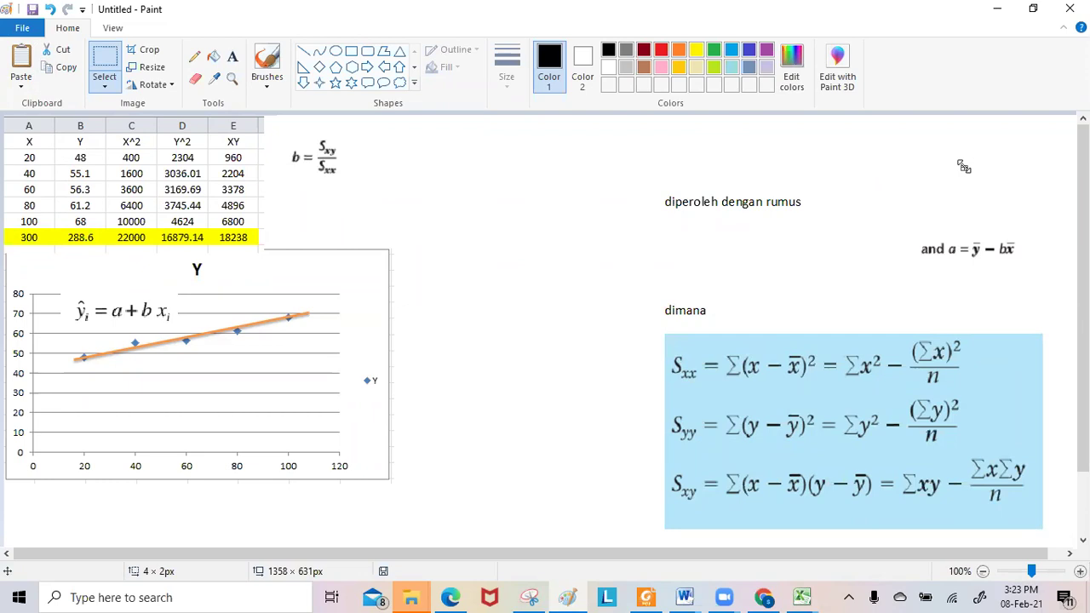
pyautogui.click(191, 59)
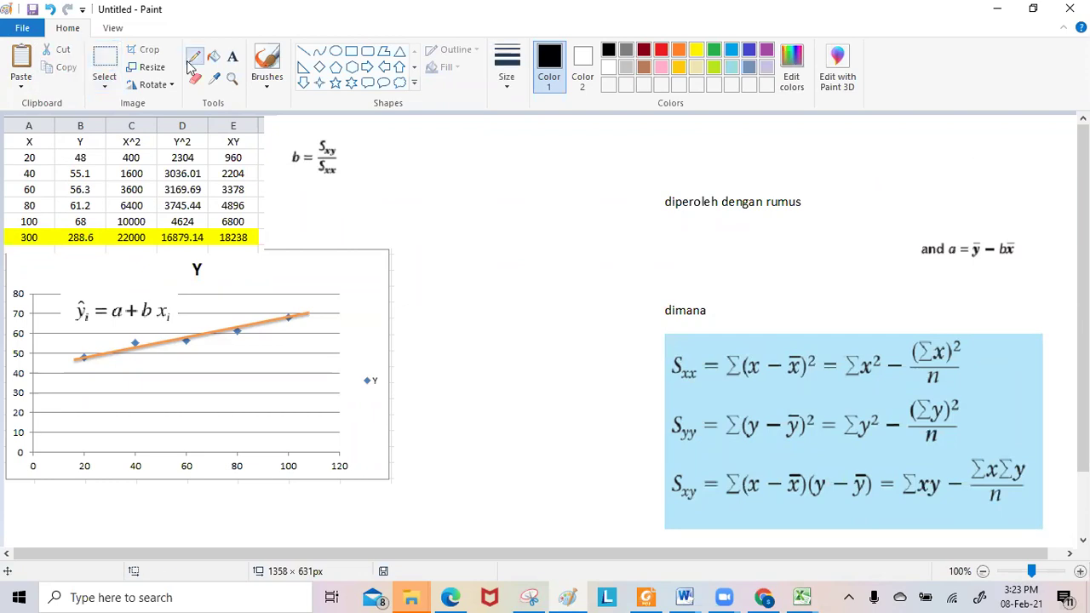
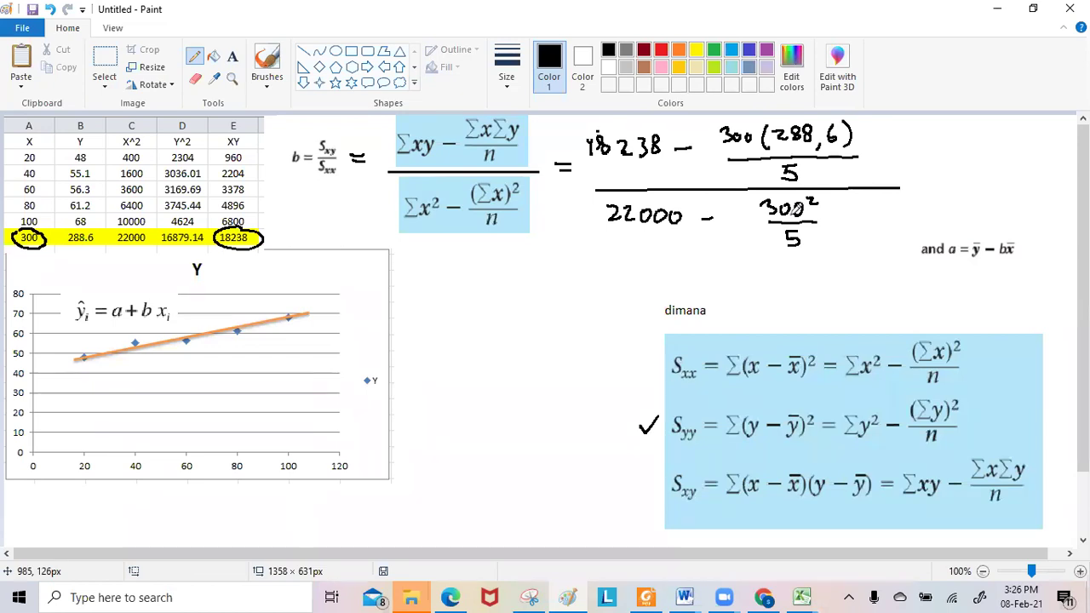
# Switch back to the Excel workbook with the totals and start inserting a function in cell H3
pyautogui.click(799, 594)
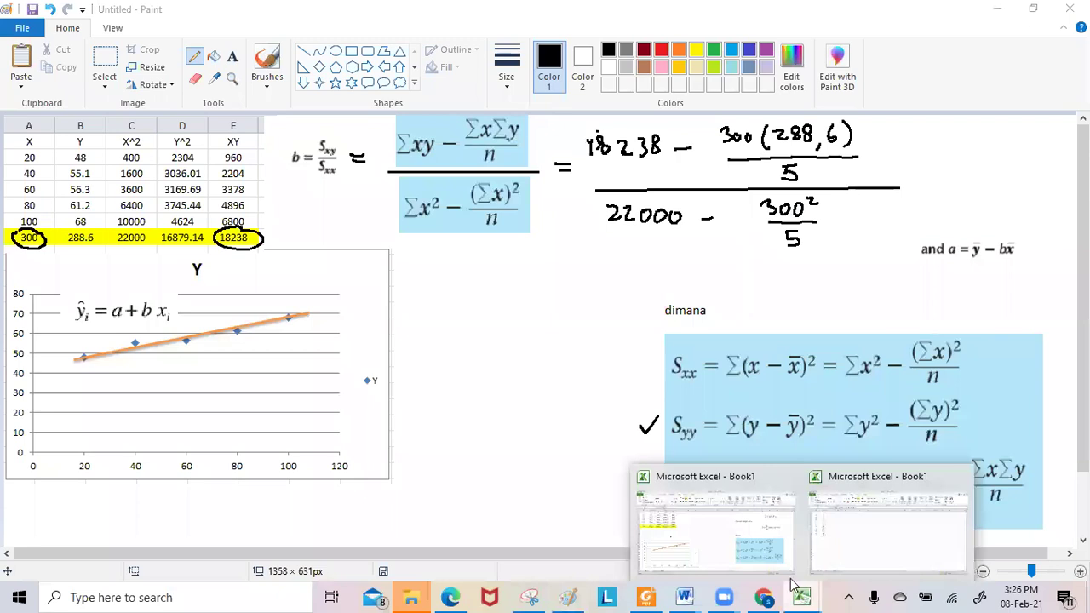
pyautogui.click(712, 542)
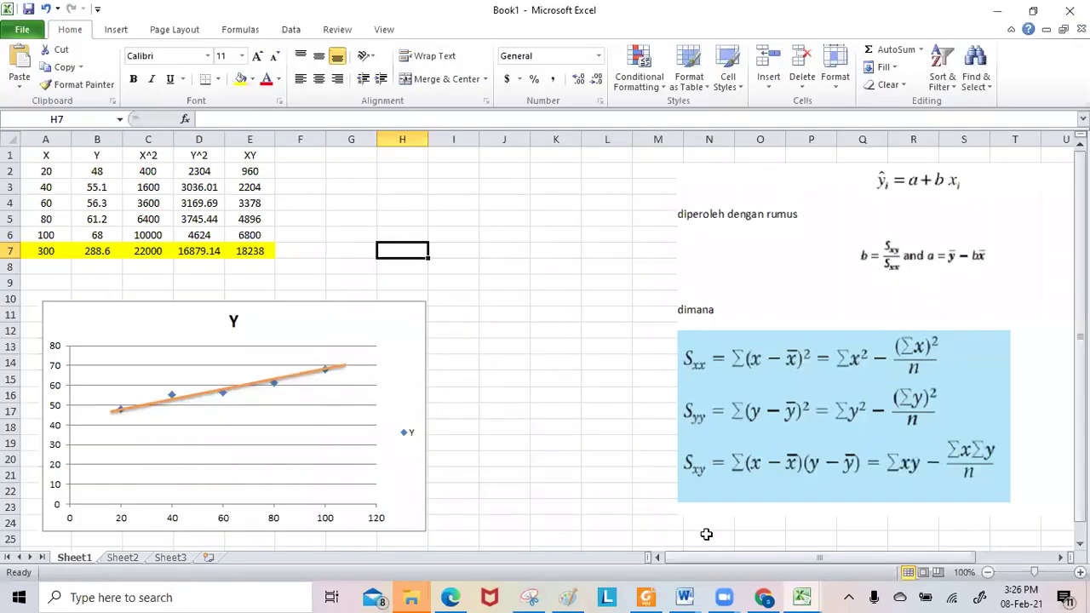
pyautogui.click(34, 170)
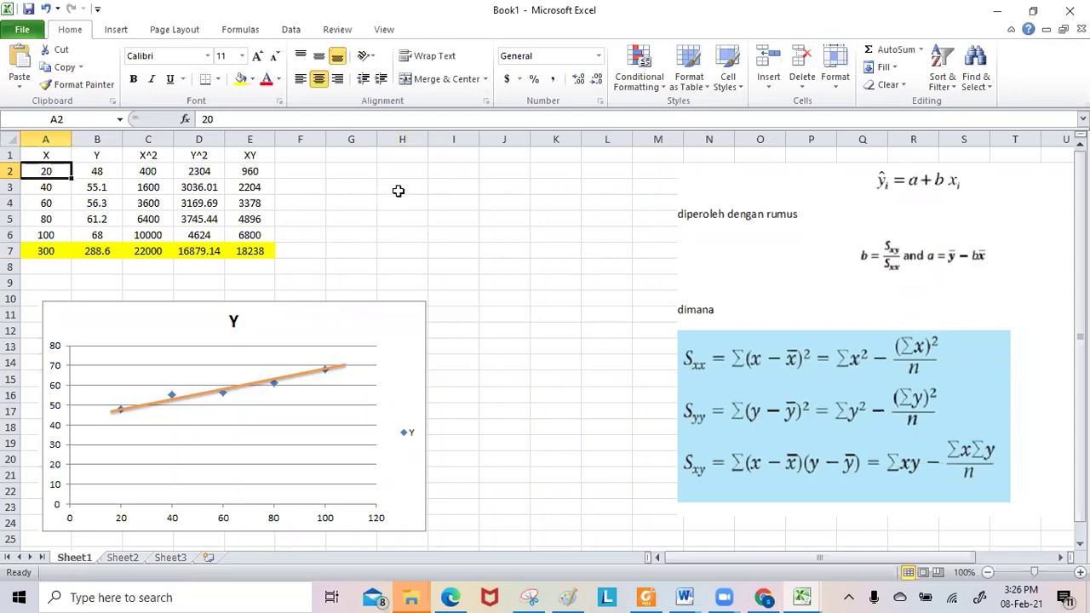
pyautogui.click(398, 191)
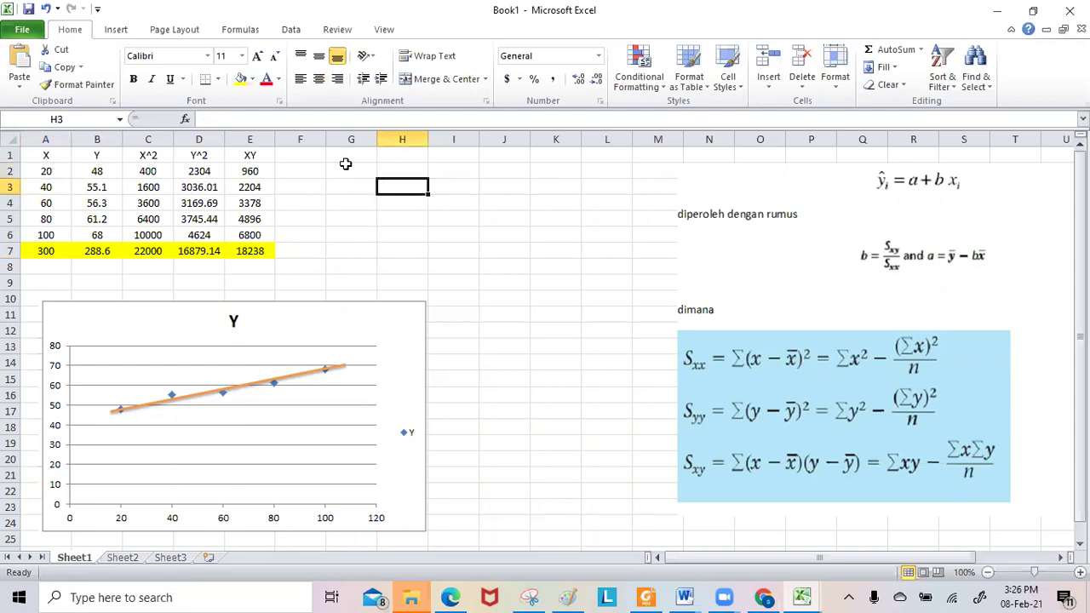
pyautogui.click(183, 119)
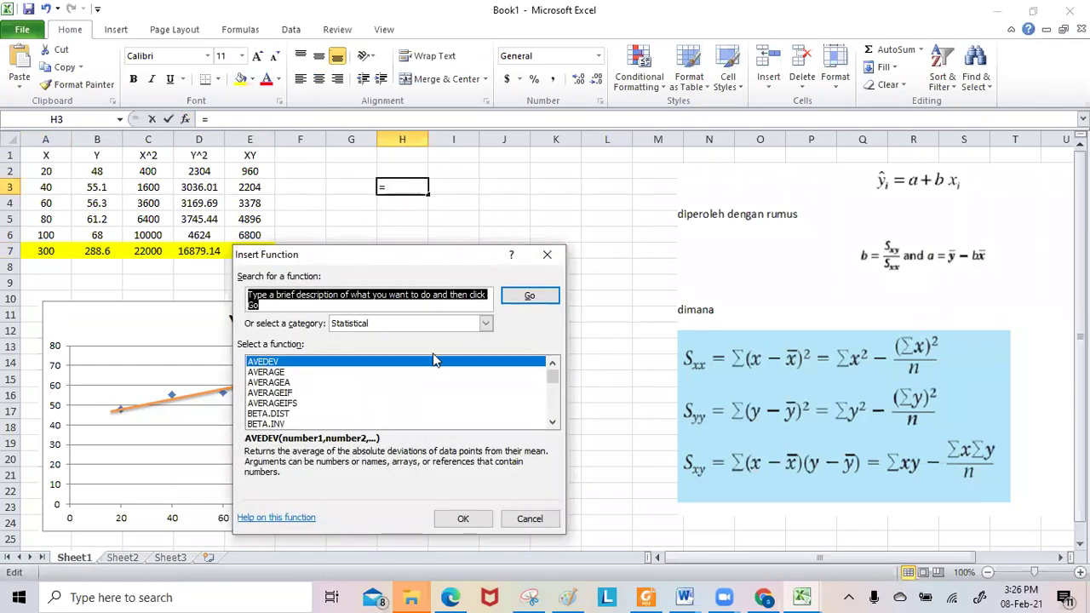
# Choose the SLOPE function from the Statistical category for cell H3 and open its arguments
pyautogui.click(485, 325)
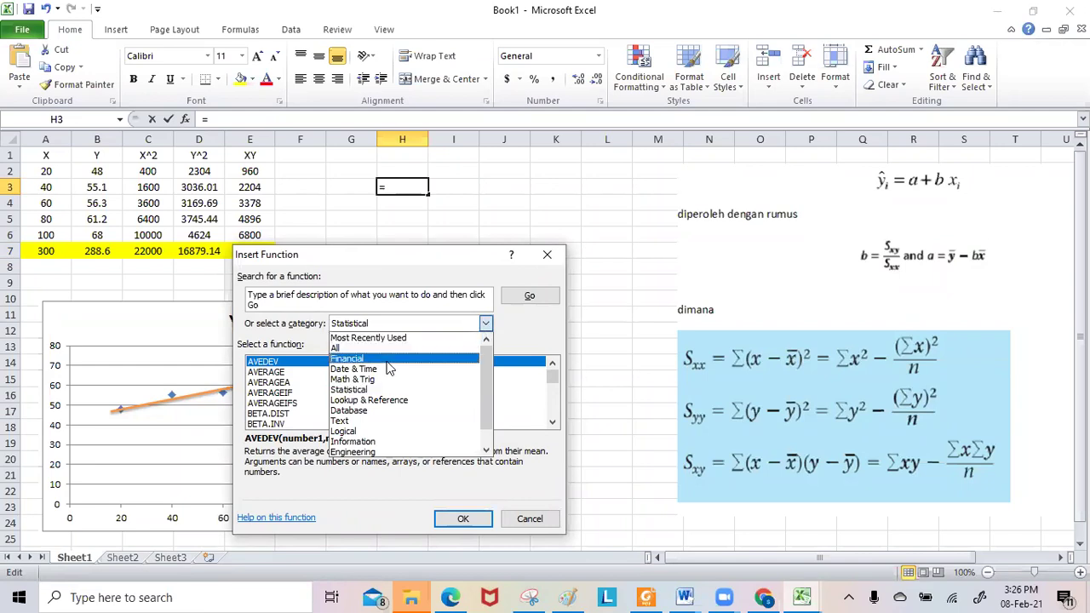
pyautogui.click(369, 393)
pyautogui.click(369, 393)
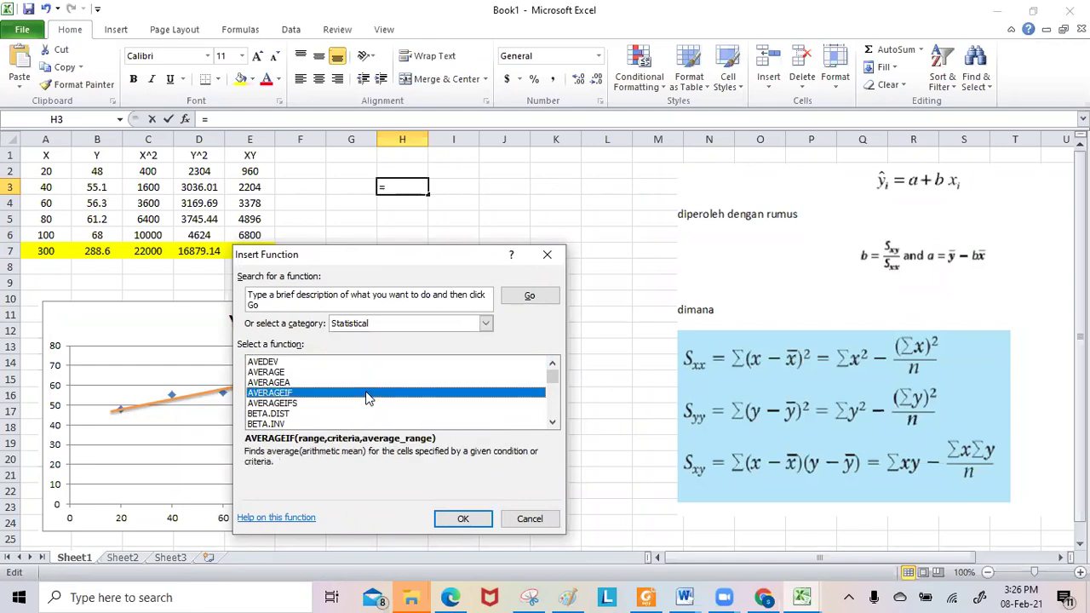
pyautogui.scroll(-3, 368, 396)
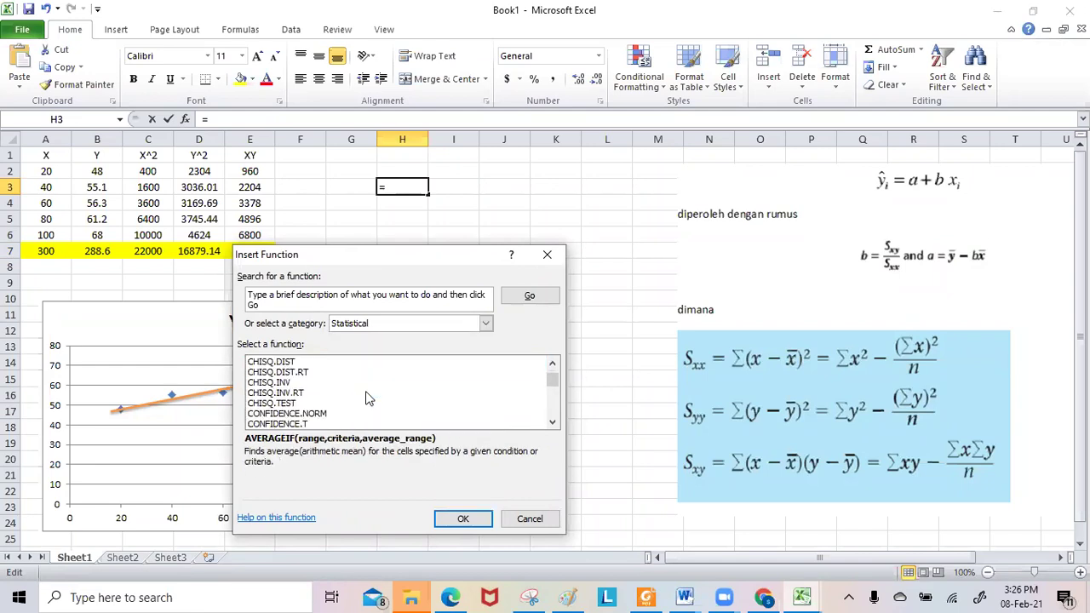
pyautogui.scroll(-4, 371, 395)
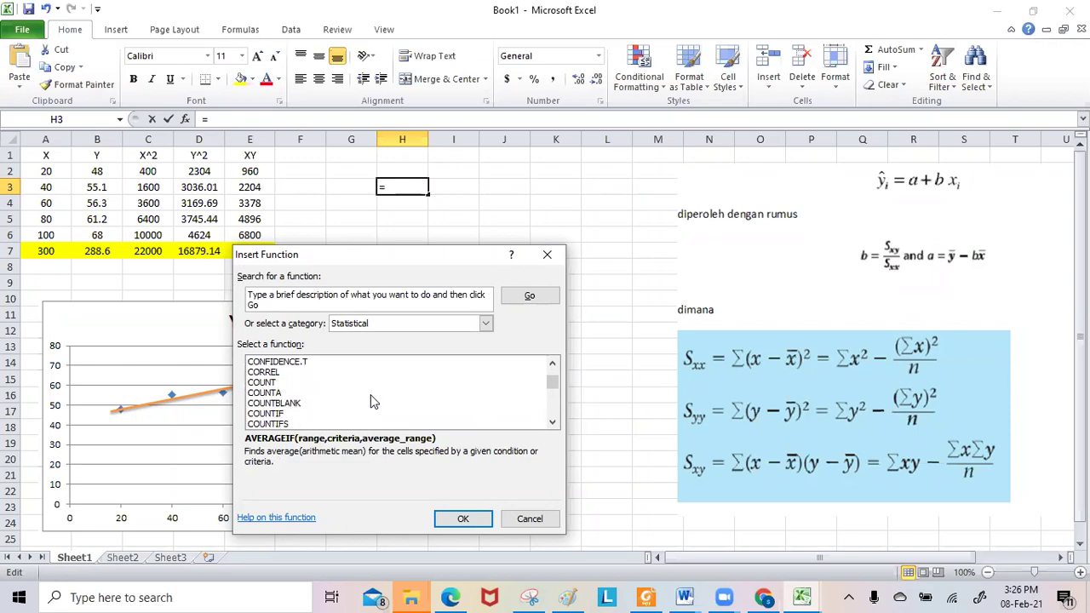
pyautogui.scroll(-8, 375, 405)
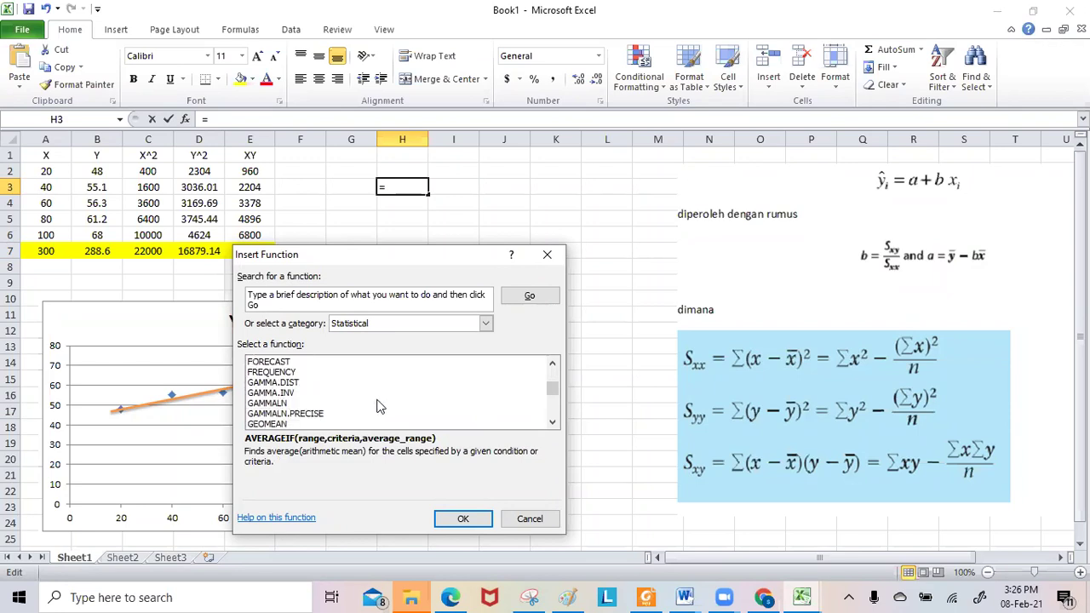
pyautogui.scroll(-3, 380, 408)
pyautogui.scroll(-6, 380, 408)
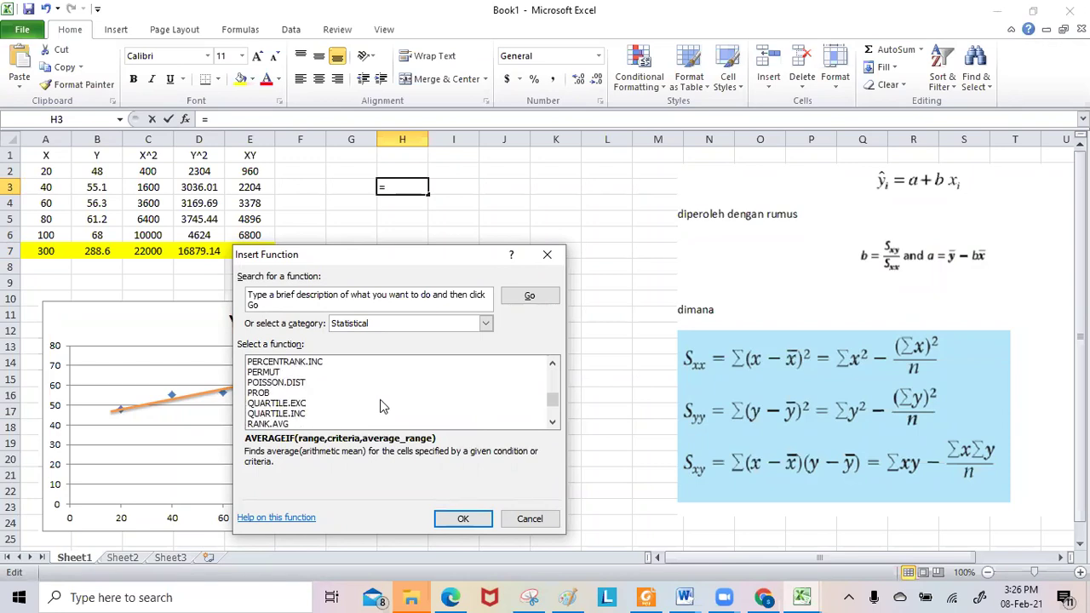
pyautogui.scroll(-2, 380, 408)
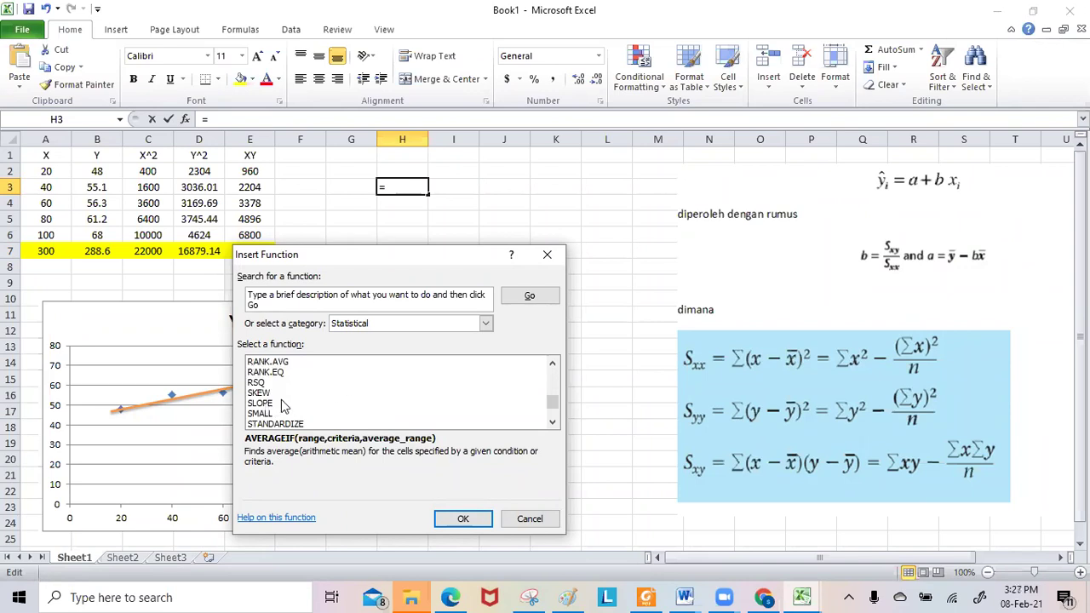
pyautogui.scroll(1, 281, 407)
pyautogui.scroll(-7, 281, 407)
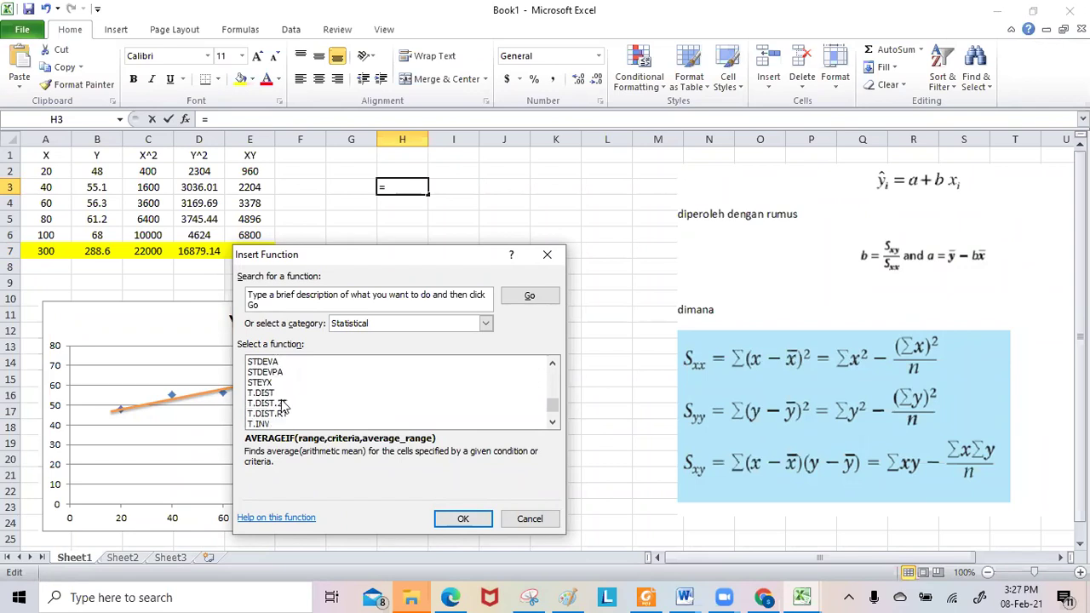
pyautogui.scroll(6, 290, 405)
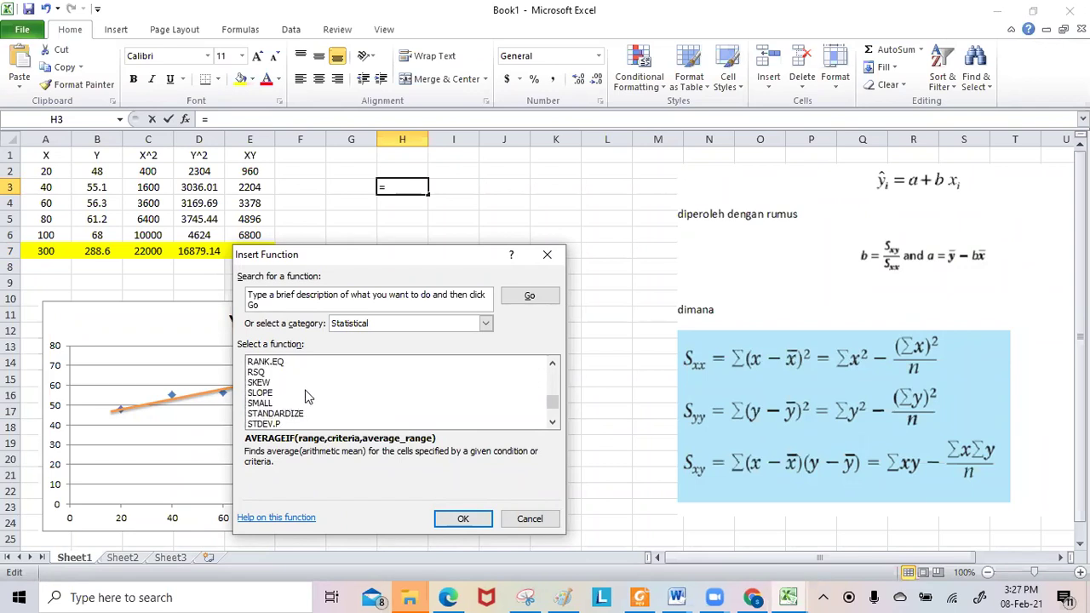
pyautogui.scroll(1, 307, 397)
pyautogui.scroll(1, 307, 397)
pyautogui.scroll(-1, 304, 402)
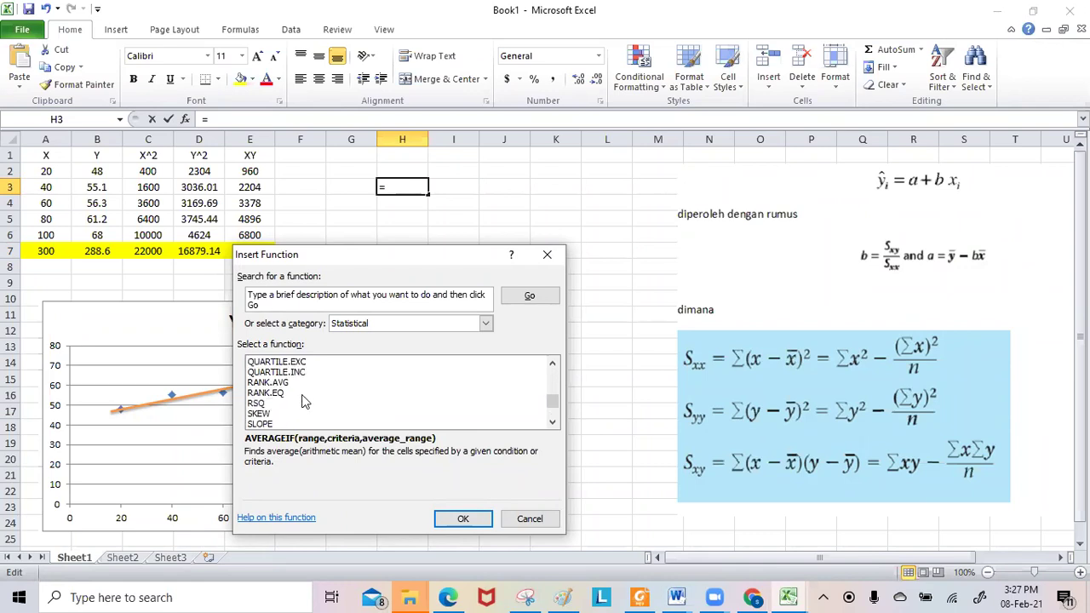
pyautogui.click(260, 424)
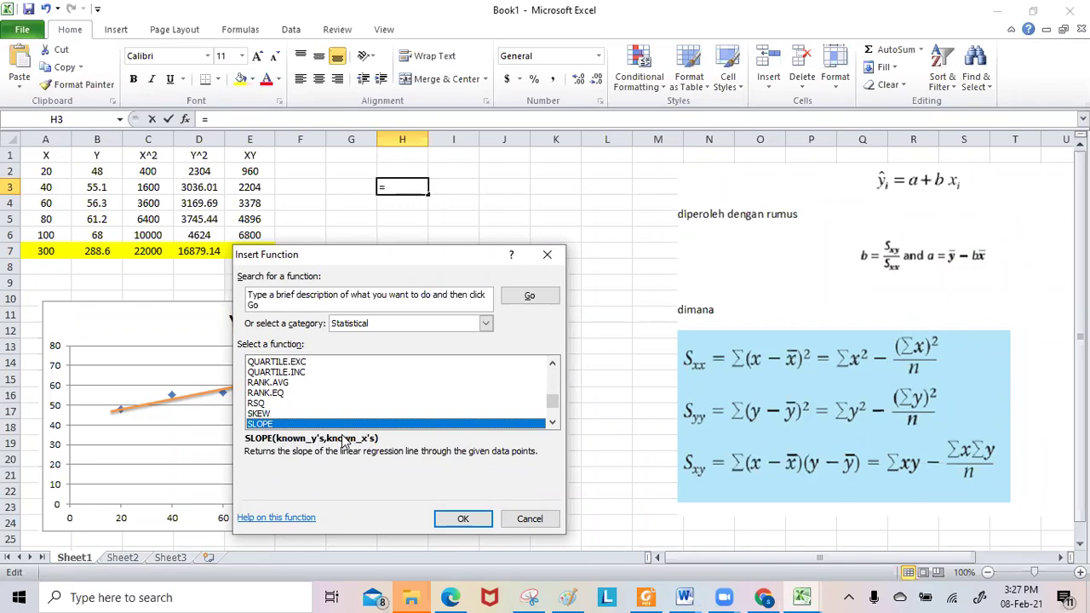
pyautogui.click(463, 519)
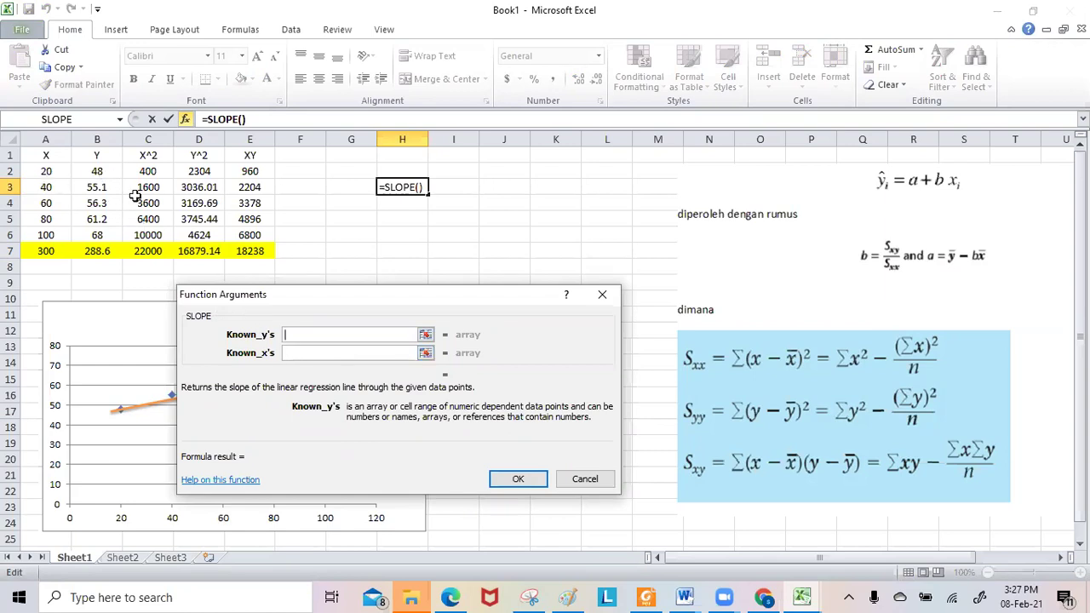
# Complete SLOPE with B2:B6 as the known y's and A2:A6 as the known x's
pyautogui.click(426, 335)
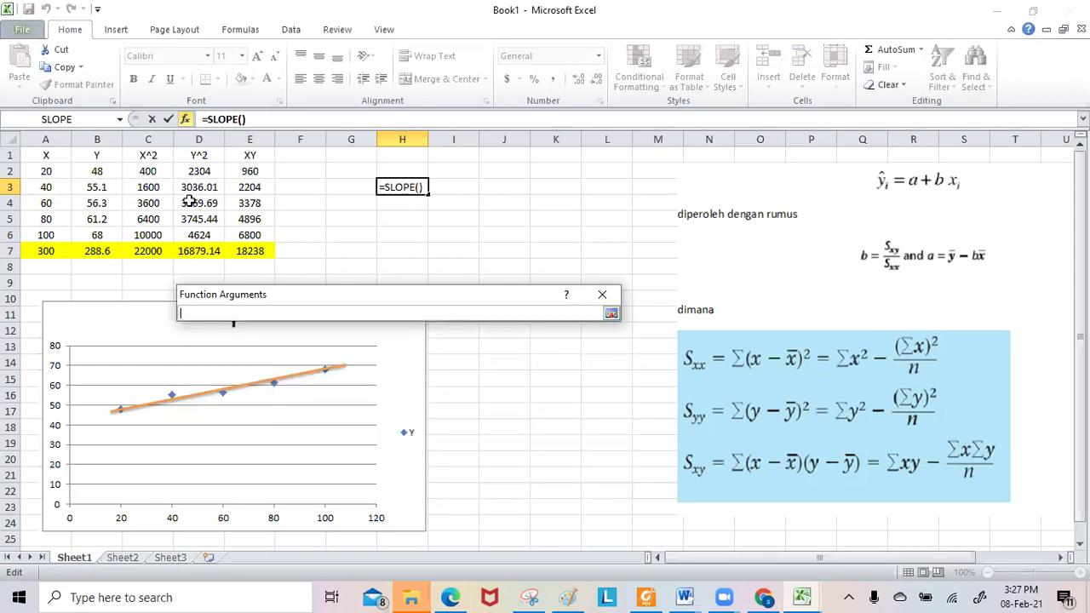
pyautogui.moveTo(99, 171); pyautogui.dragTo(100, 232)
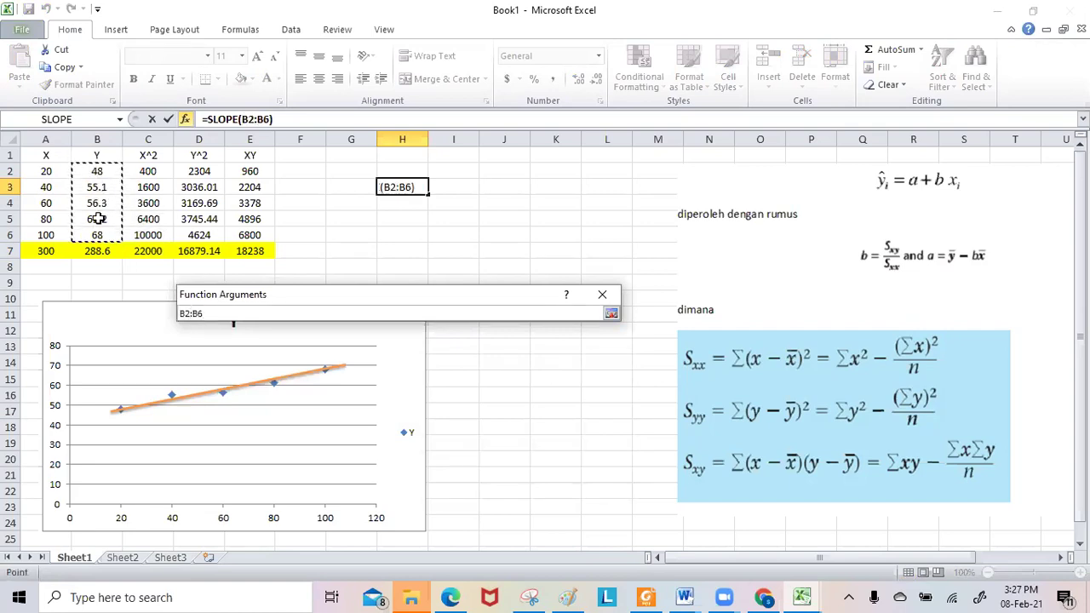
pyautogui.press('Return')
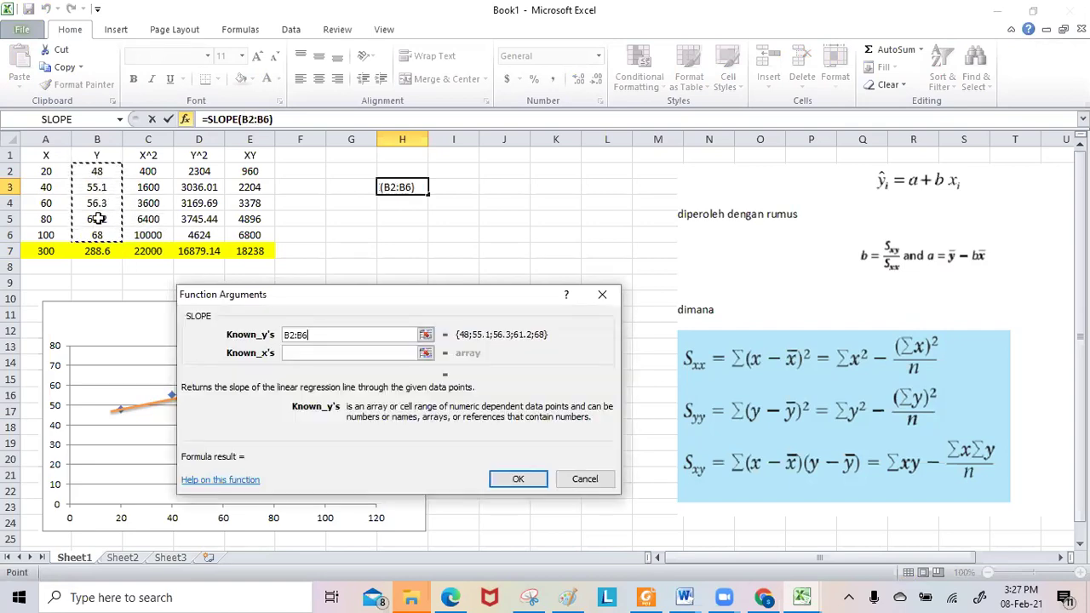
pyautogui.click(425, 354)
pyautogui.moveTo(44, 171); pyautogui.dragTo(53, 232)
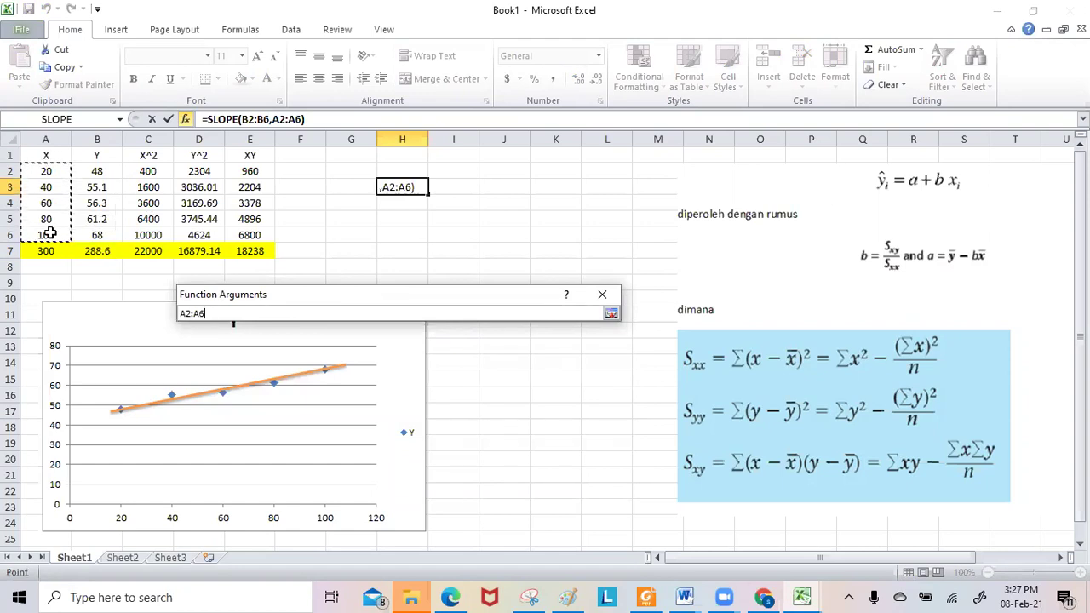
pyautogui.press('Return')
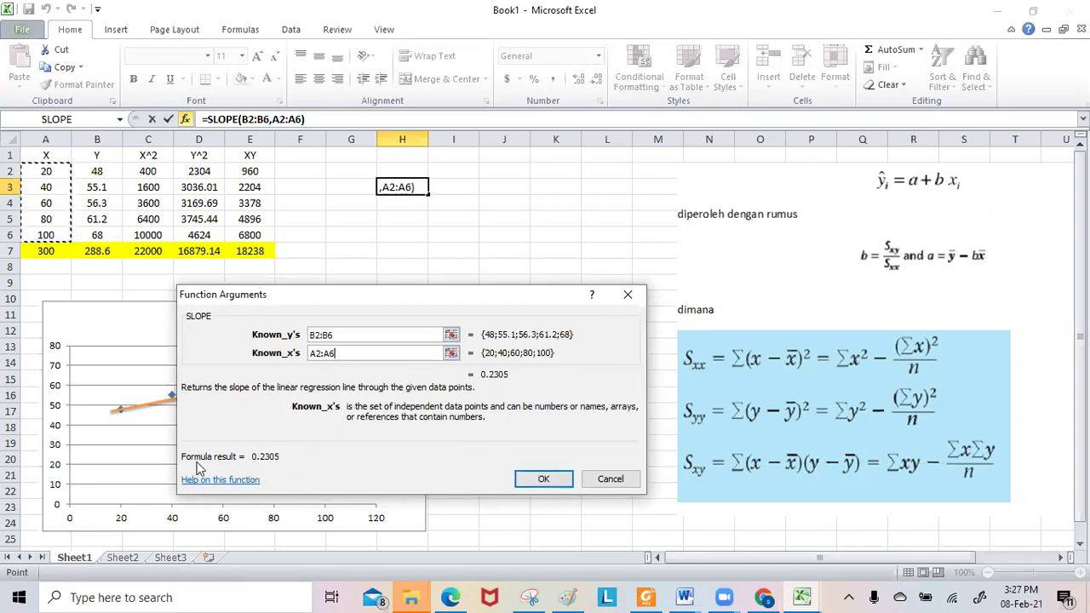
pyautogui.click(550, 480)
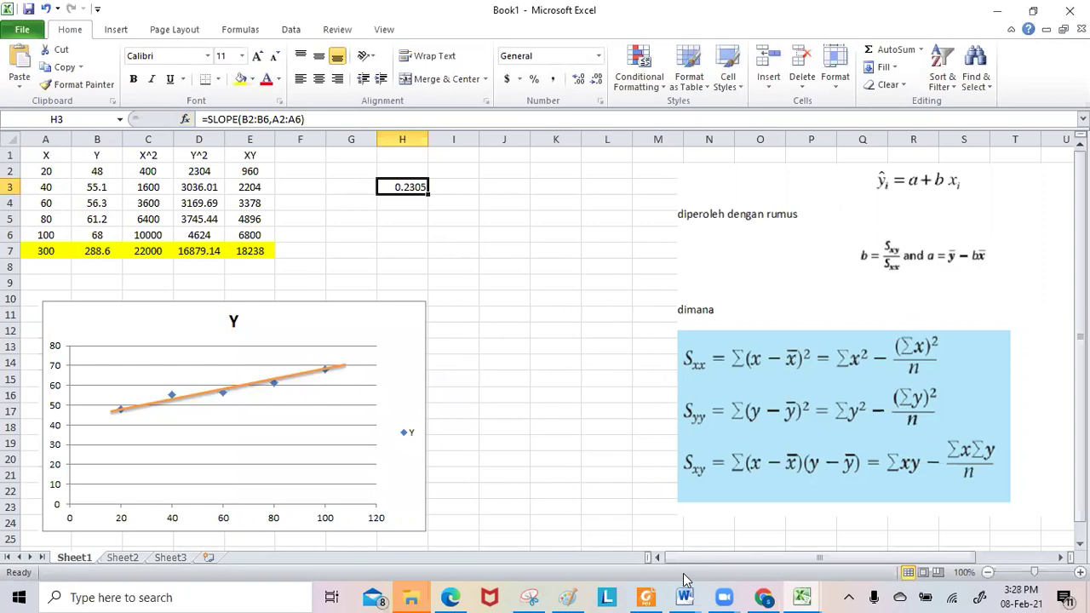
# Switch to Paint and write "= 0,2305" in red after the large handwritten fraction for b
pyautogui.click(569, 598)
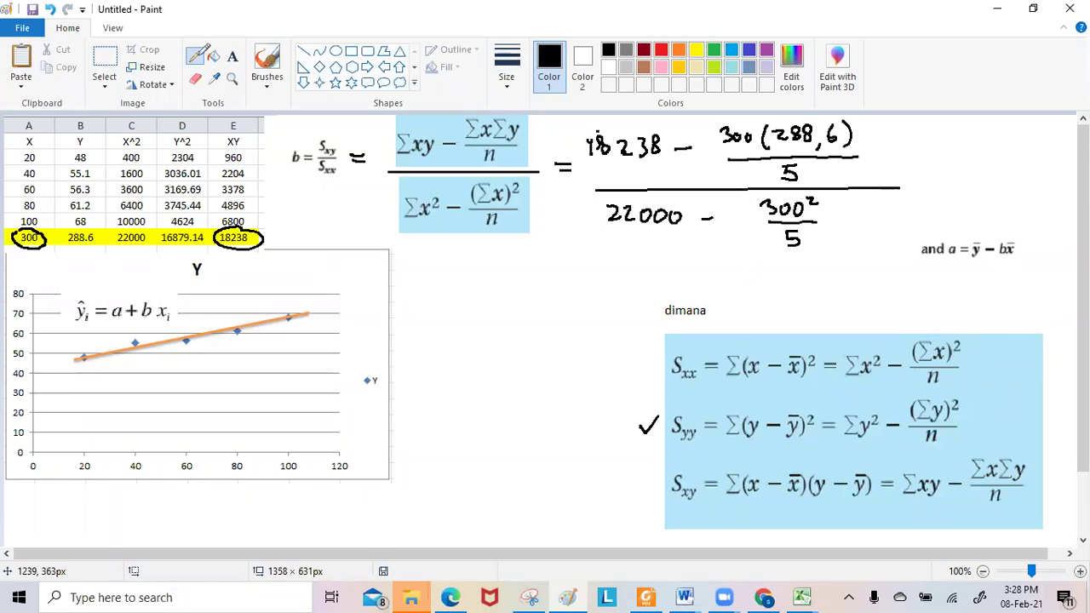
pyautogui.click(506, 68)
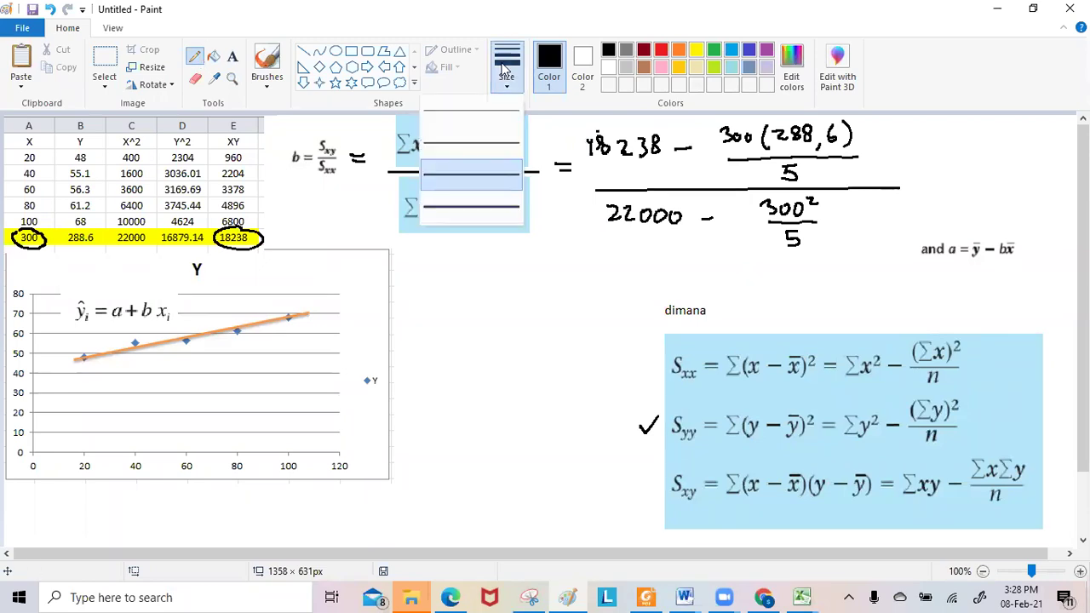
pyautogui.click(506, 68)
pyautogui.click(657, 52)
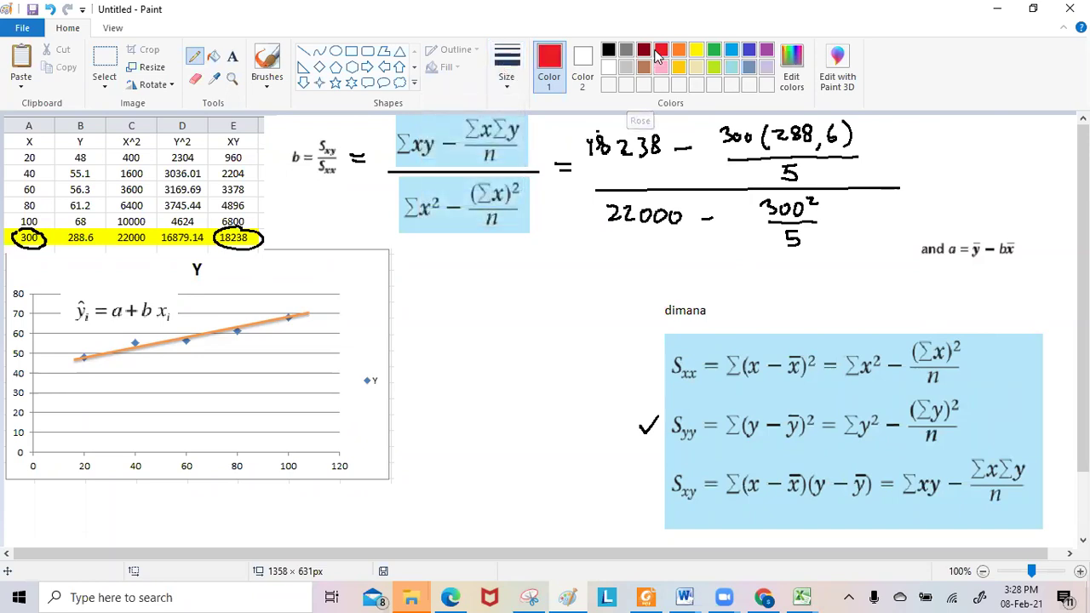
pyautogui.moveTo(918, 178)
pyautogui.mouseDown()
pyautogui.moveTo(936, 184)
pyautogui.moveTo(963, 168)
pyautogui.moveTo(971, 189)
pyautogui.moveTo(1022, 173)
pyautogui.moveTo(1039, 188)
pyautogui.moveTo(1053, 169)
pyautogui.moveTo(1007, 178)
pyautogui.mouseUp()
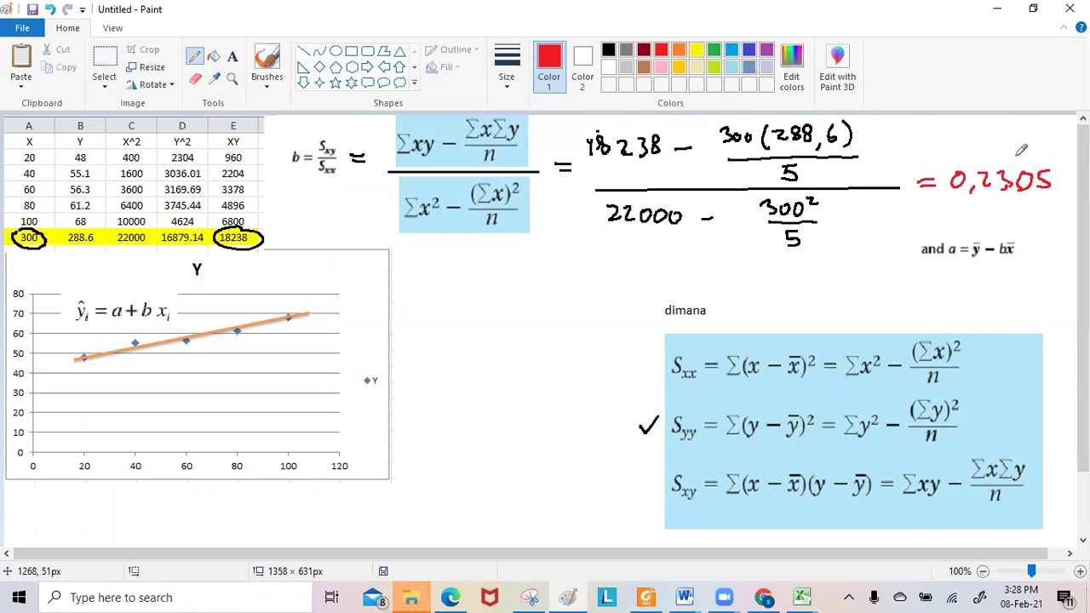
# Write "b = 0,2305 ≈ b = 0,23" in red below the formula for b and draw a box around 0,23
pyautogui.moveTo(301, 202)
pyautogui.mouseDown()
pyautogui.moveTo(301, 224)
pyautogui.moveTo(343, 210)
pyautogui.moveTo(419, 223)
pyautogui.mouseUp()
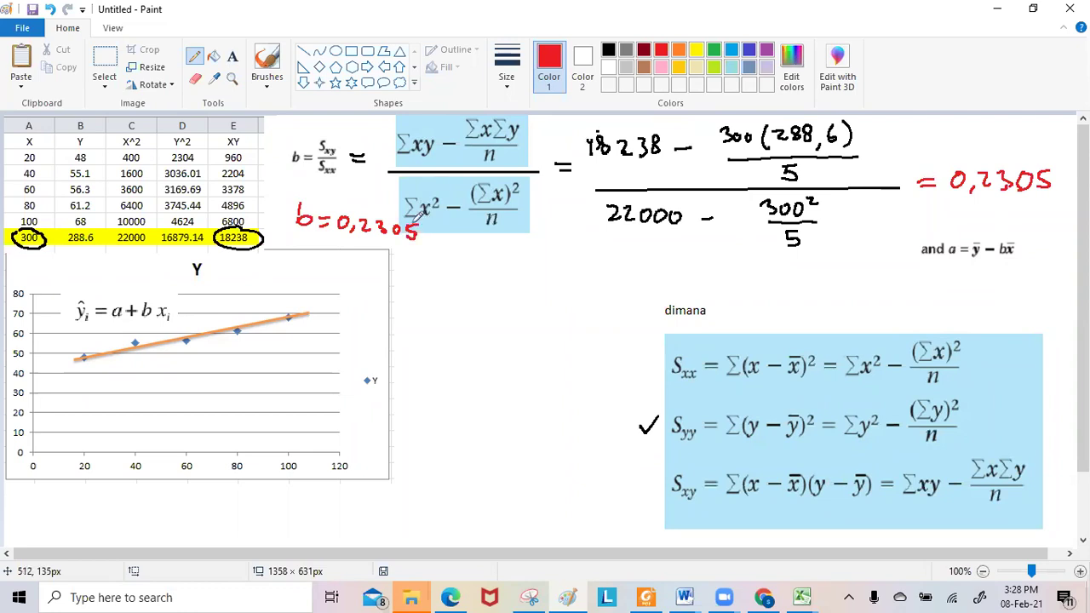
pyautogui.moveTo(434, 246); pyautogui.dragTo(457, 243)
pyautogui.moveTo(436, 253); pyautogui.dragTo(497, 256)
pyautogui.moveTo(508, 251); pyautogui.dragTo(524, 259)
pyautogui.moveTo(545, 249)
pyautogui.mouseDown()
pyautogui.moveTo(562, 267)
pyautogui.moveTo(601, 271)
pyautogui.moveTo(530, 278)
pyautogui.moveTo(613, 242)
pyautogui.moveTo(530, 242)
pyautogui.mouseUp()
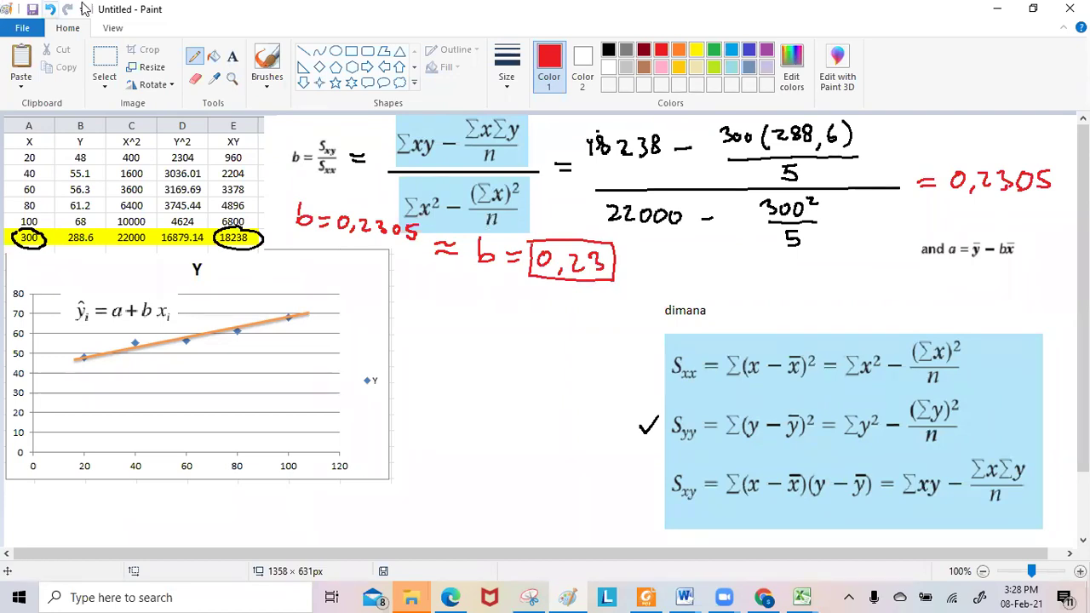
# Move the formula "and a = ȳ − bx̄" below the boxed b value and delete the word "dimana" above the blue formulas
pyautogui.click(106, 67)
pyautogui.moveTo(904, 228); pyautogui.dragTo(472, 312)
pyautogui.click(691, 309)
pyautogui.moveTo(654, 300); pyautogui.dragTo(723, 332)
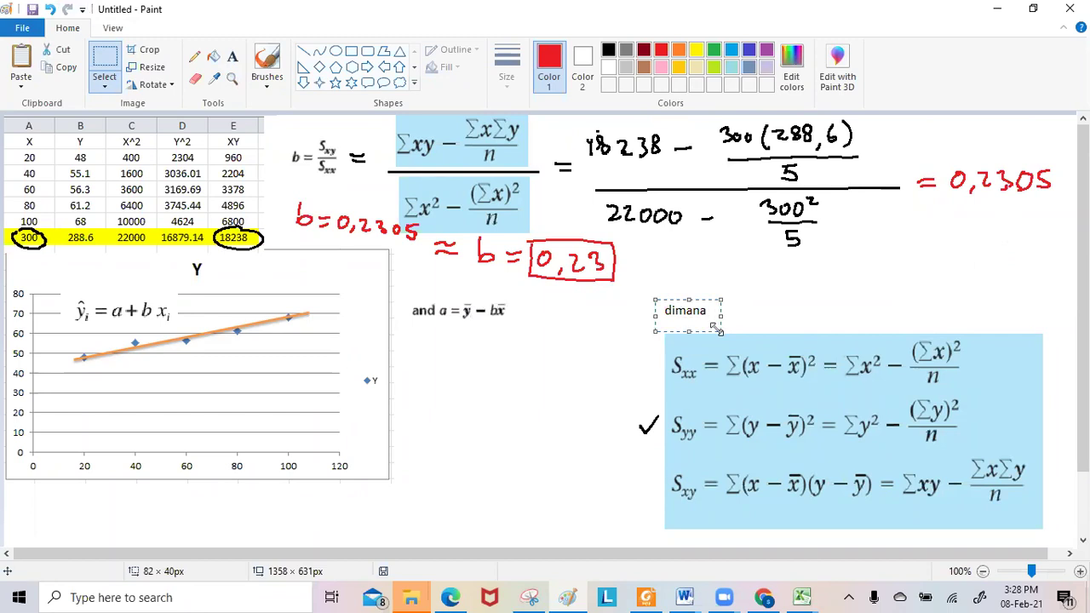
pyautogui.press('Delete')
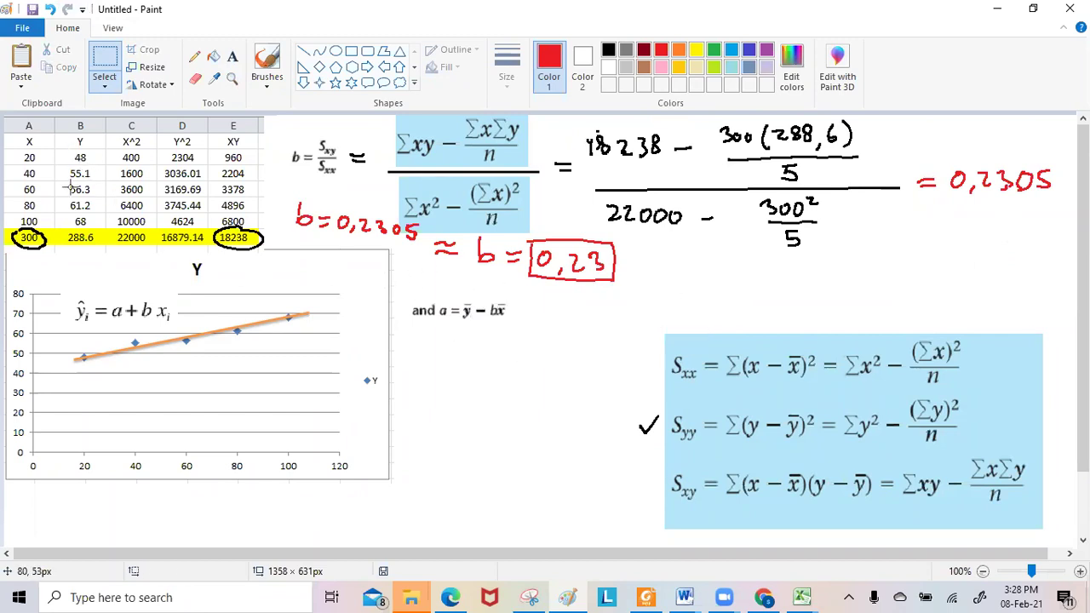
pyautogui.moveTo(56, 228); pyautogui.dragTo(106, 254)
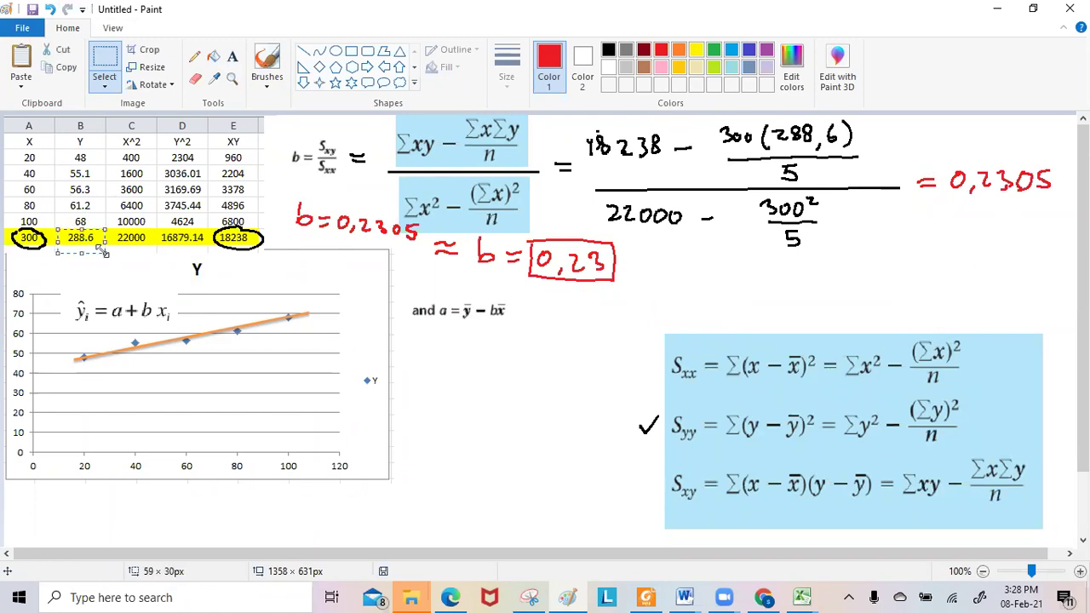
pyautogui.click(61, 67)
pyautogui.click(29, 63)
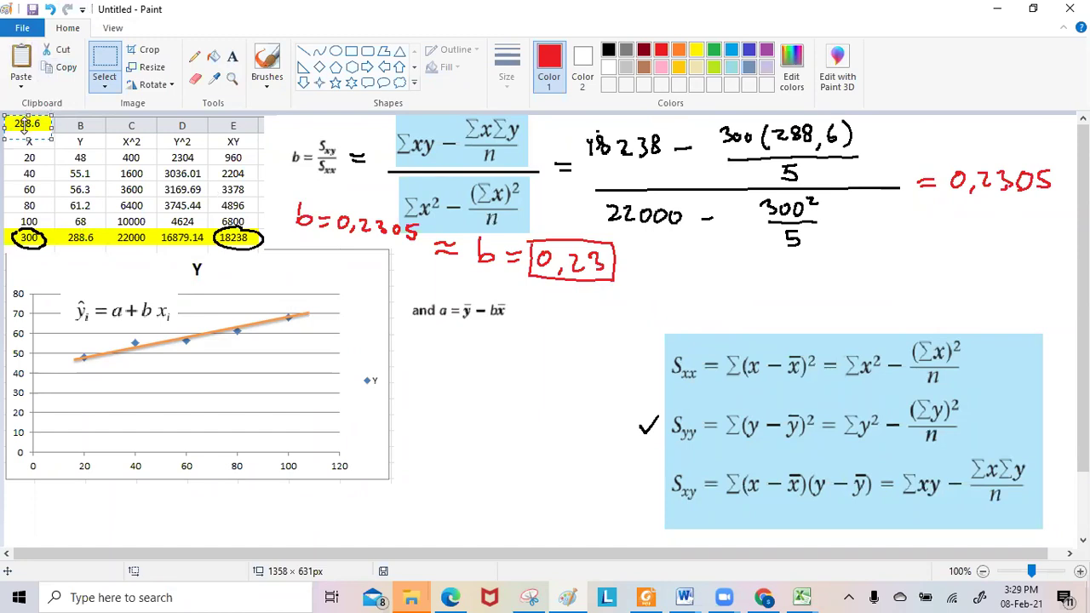
pyautogui.moveTo(26, 124); pyautogui.dragTo(489, 334)
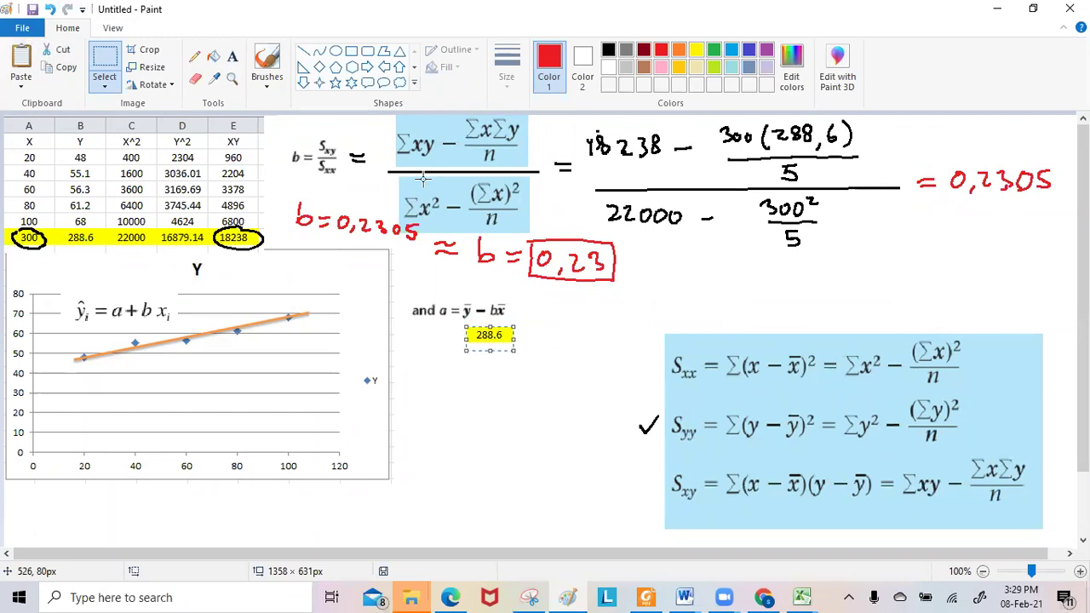
pyautogui.press('Delete')
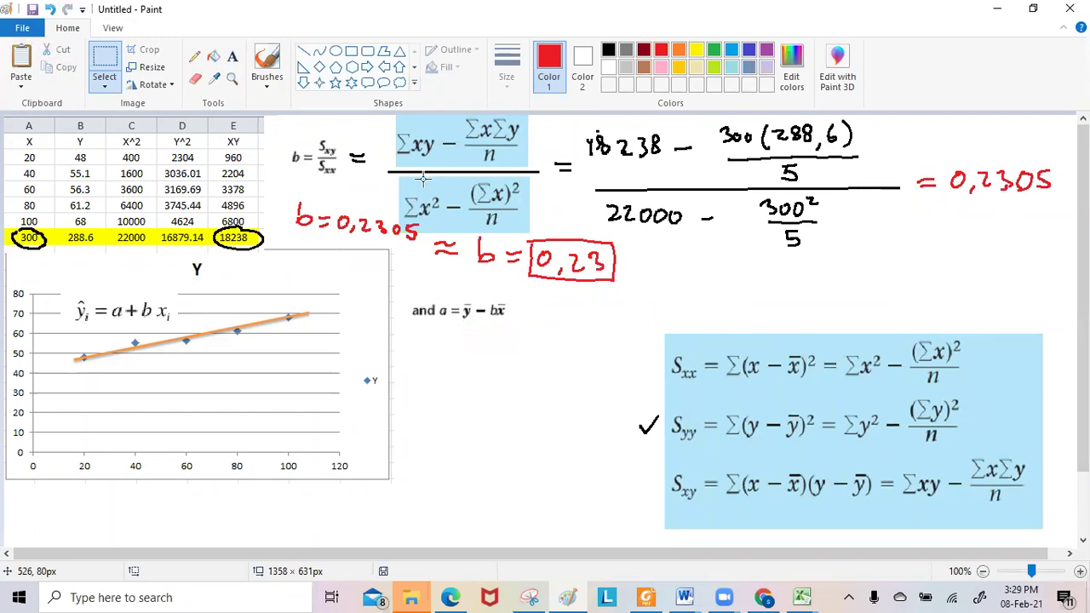
# Write the fraction 286/5 in black with the Pencil below ȳ in the formula for a
pyautogui.click(195, 58)
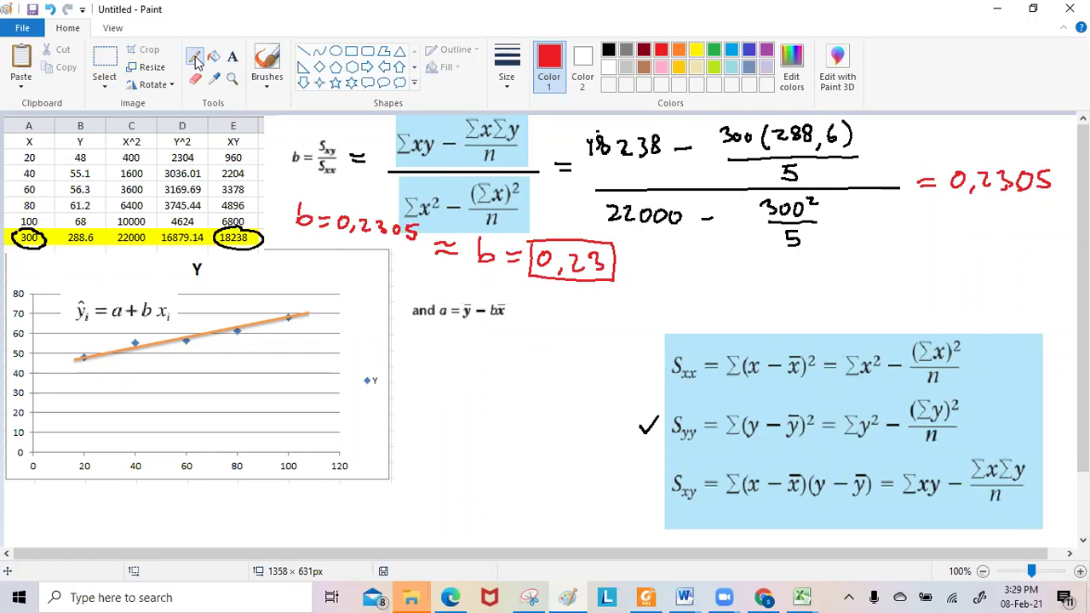
pyautogui.click(609, 51)
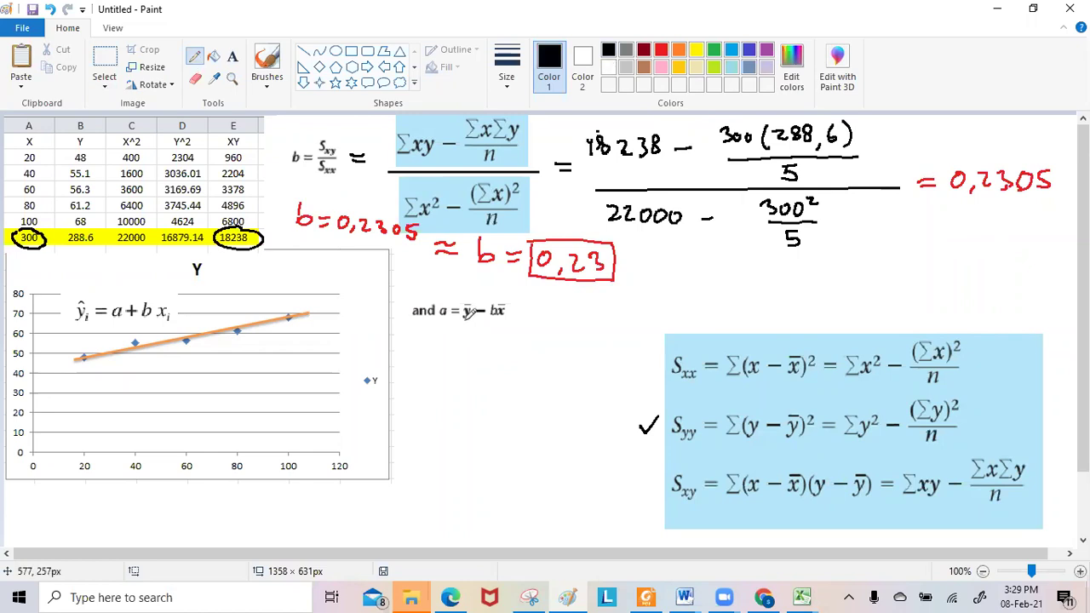
pyautogui.moveTo(465, 326); pyautogui.dragTo(473, 347)
pyautogui.click(50, 10)
pyautogui.moveTo(456, 331)
pyautogui.mouseDown()
pyautogui.moveTo(469, 344)
pyautogui.moveTo(479, 330)
pyautogui.mouseUp()
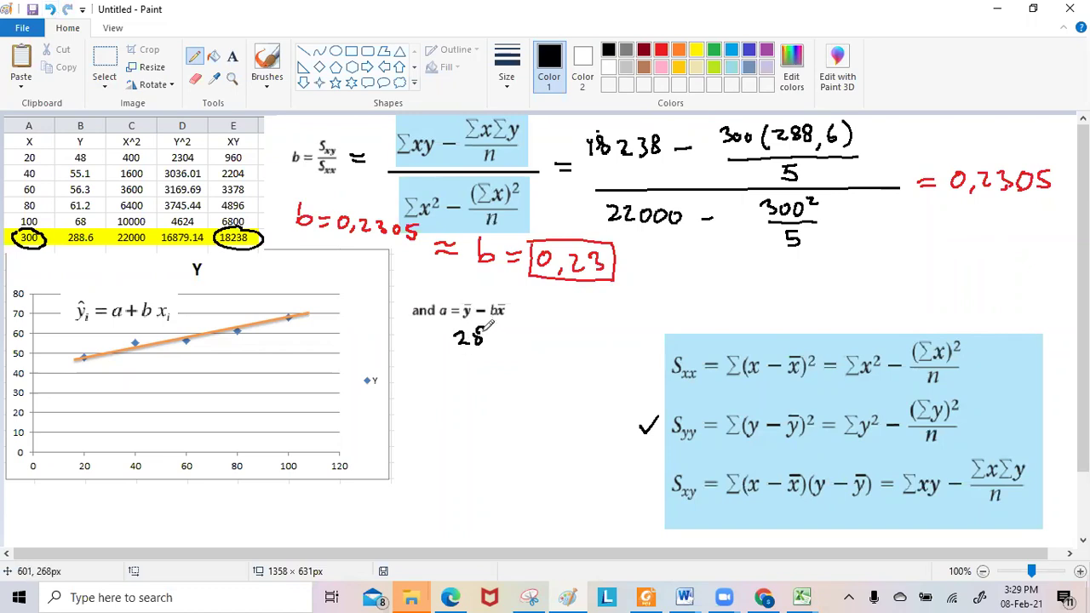
pyautogui.moveTo(498, 327)
pyautogui.mouseDown()
pyautogui.moveTo(503, 348)
pyautogui.moveTo(485, 368)
pyautogui.moveTo(523, 349)
pyautogui.mouseUp()
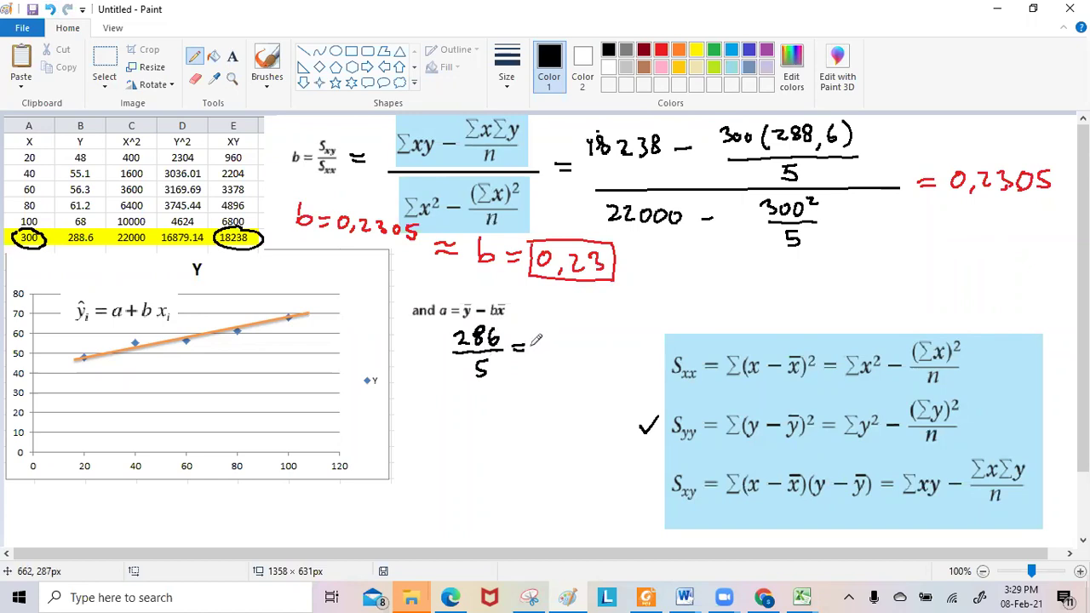
# Continue the handwritten formula after 286/5 with "− 0,23(300/5) =" and draw an arrow from bx̄ to 0,23
pyautogui.moveTo(514, 351); pyautogui.dragTo(525, 349)
pyautogui.click(51, 9)
pyautogui.moveTo(552, 332)
pyautogui.mouseDown()
pyautogui.moveTo(561, 341)
pyautogui.moveTo(598, 329)
pyautogui.moveTo(587, 348)
pyautogui.moveTo(616, 358)
pyautogui.mouseUp()
pyautogui.moveTo(503, 317)
pyautogui.mouseDown()
pyautogui.moveTo(552, 315)
pyautogui.moveTo(554, 327)
pyautogui.mouseUp()
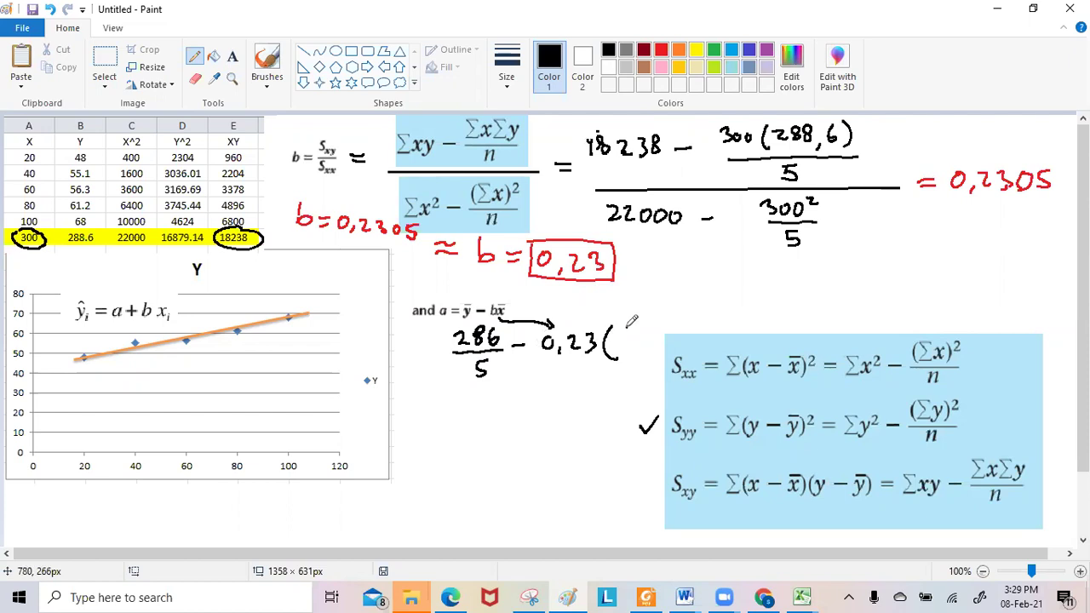
pyautogui.moveTo(627, 327)
pyautogui.mouseDown()
pyautogui.moveTo(631, 338)
pyautogui.moveTo(657, 331)
pyautogui.moveTo(670, 342)
pyautogui.moveTo(644, 366)
pyautogui.mouseUp()
pyautogui.moveTo(646, 350)
pyautogui.mouseDown()
pyautogui.moveTo(674, 358)
pyautogui.moveTo(704, 342)
pyautogui.mouseUp()
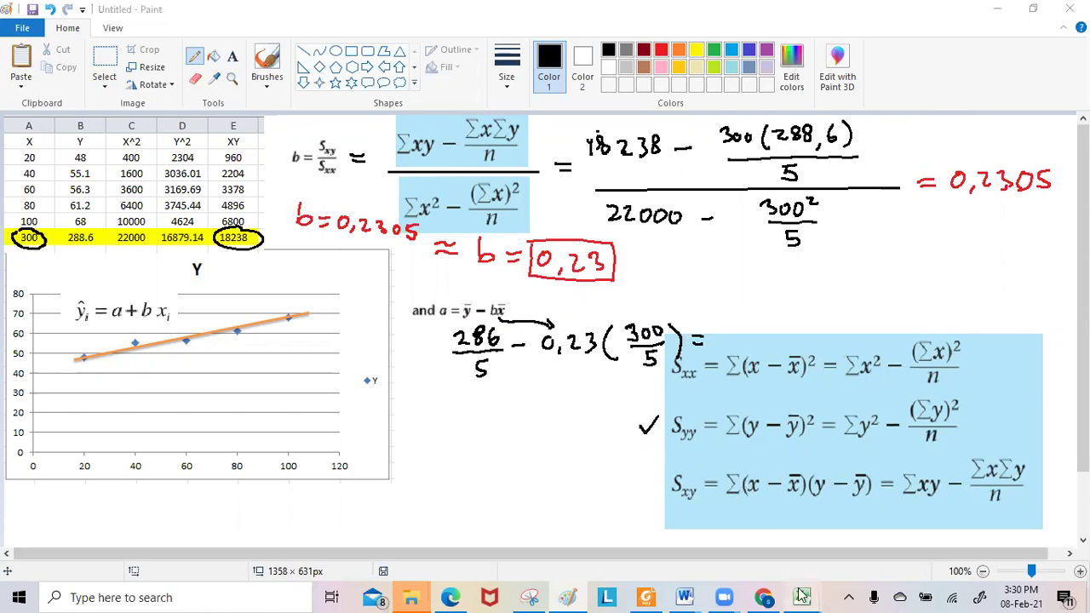
# Switch to Excel, clear cell H3 and start the statistical function INTERCEPT in it
pyautogui.moveTo(801, 597)
pyautogui.click(715, 533)
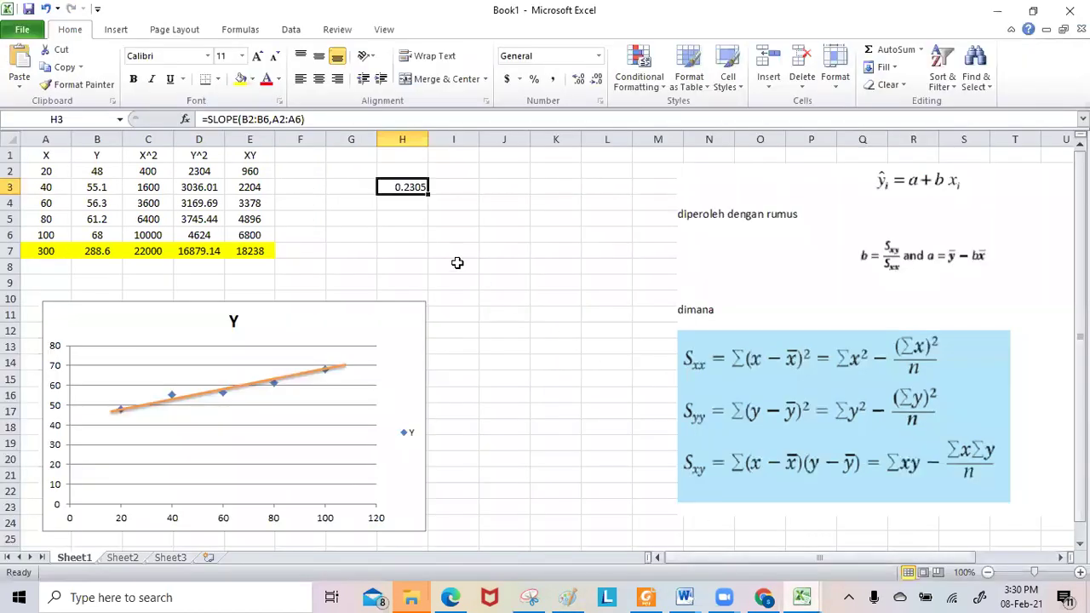
pyautogui.press('Delete')
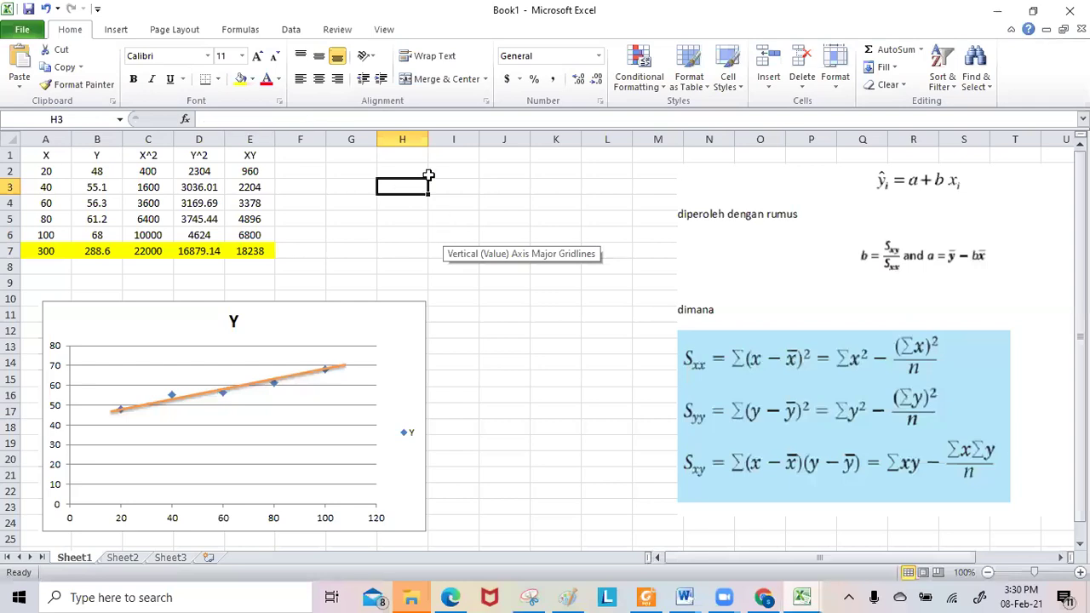
pyautogui.click(185, 120)
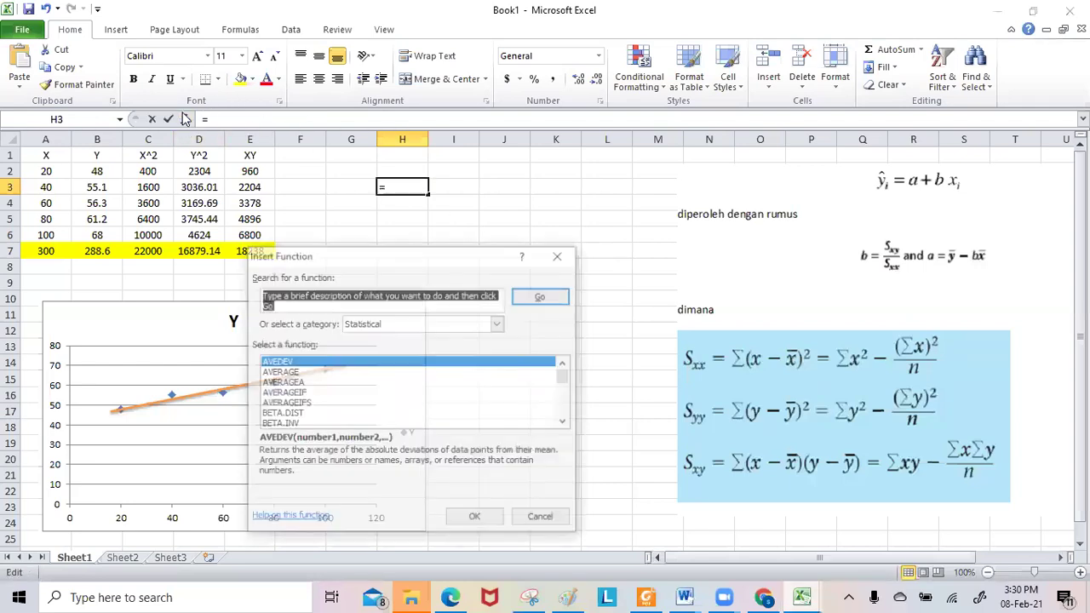
pyautogui.click(391, 383)
pyautogui.scroll(-3, 389, 390)
pyautogui.scroll(-8, 387, 394)
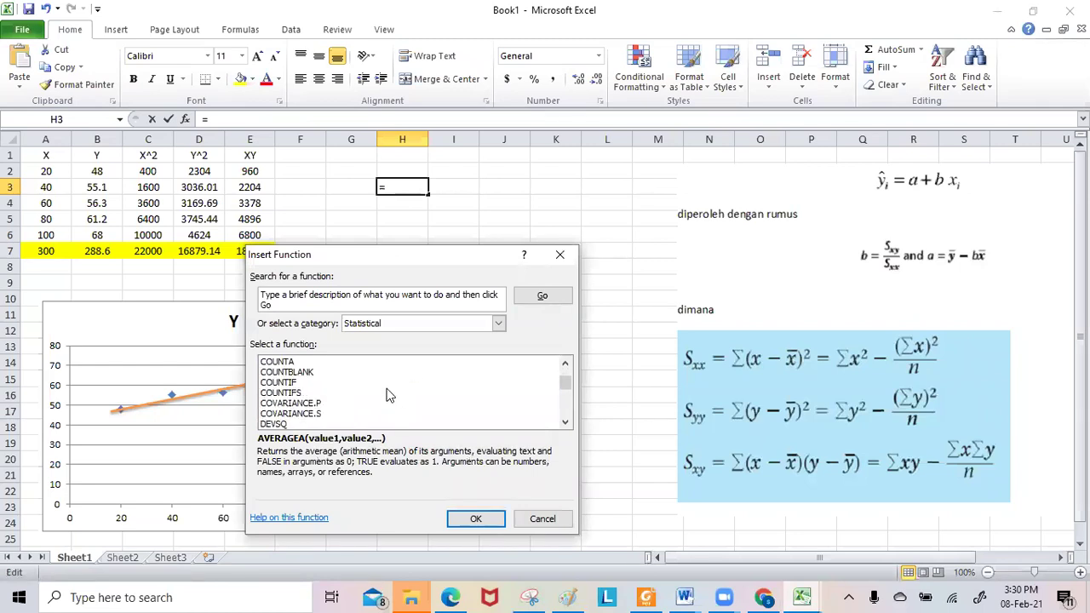
pyautogui.scroll(-2, 386, 395)
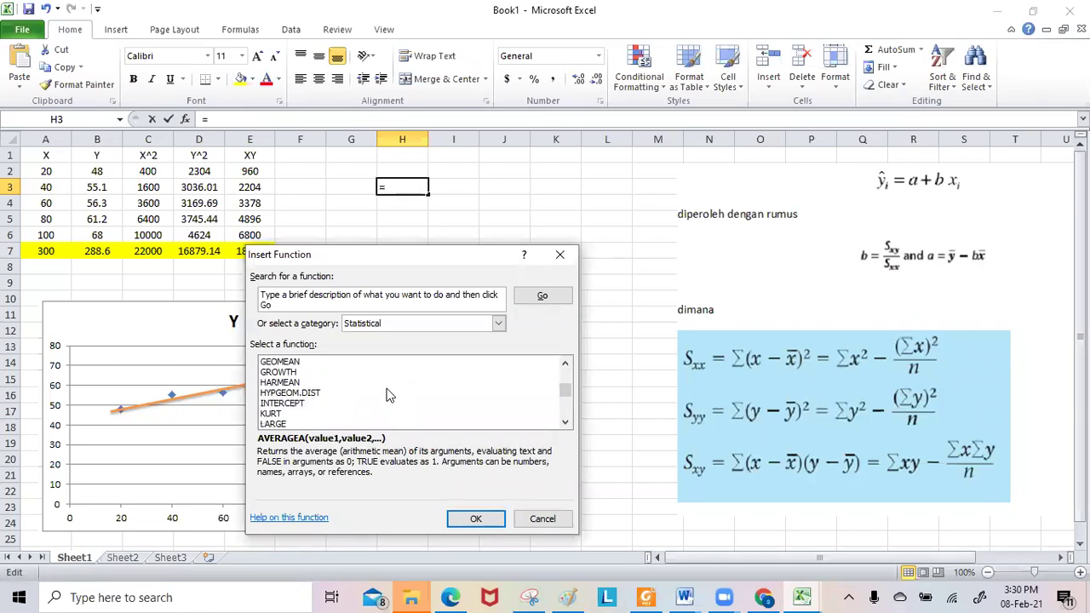
pyautogui.click(288, 406)
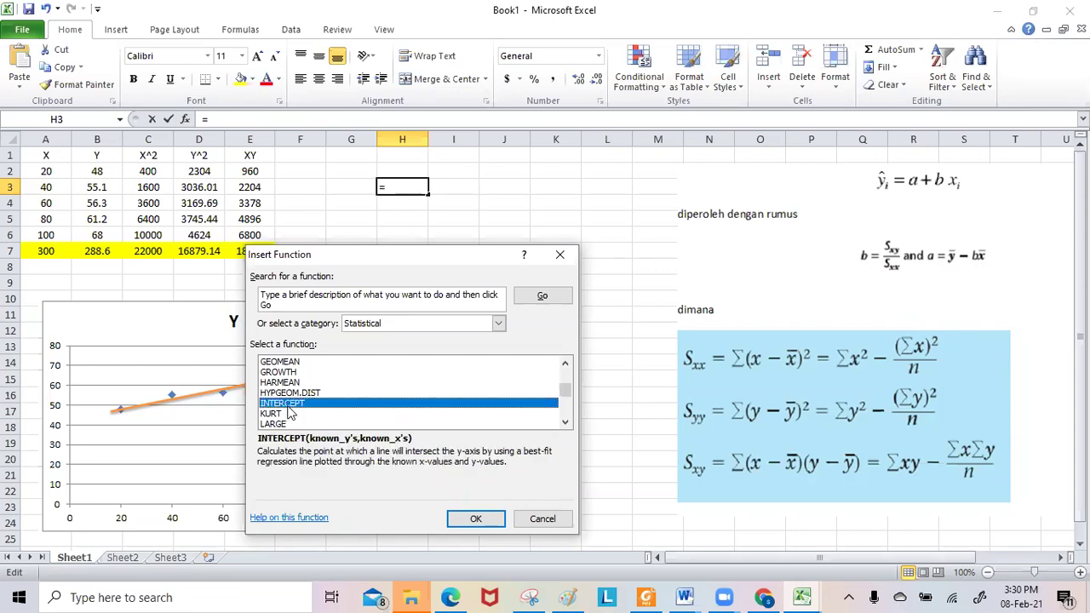
pyautogui.click(476, 518)
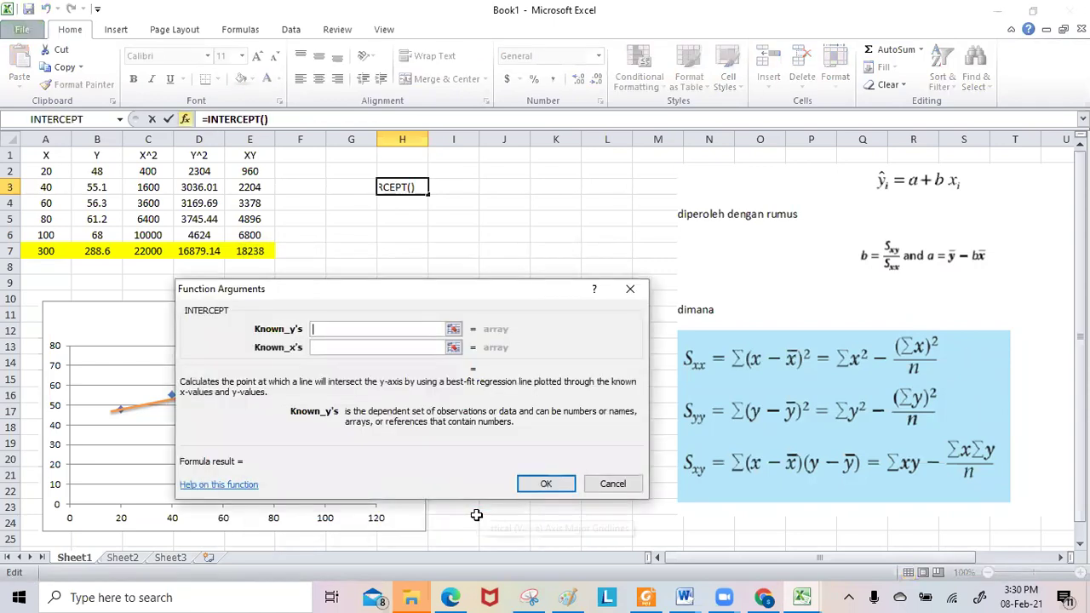
# Set INTERCEPT's known y's to B2:B6 and known x's to A2:A6, and enter the formula in H3
pyautogui.click(453, 329)
pyautogui.moveTo(97, 171); pyautogui.dragTo(99, 235)
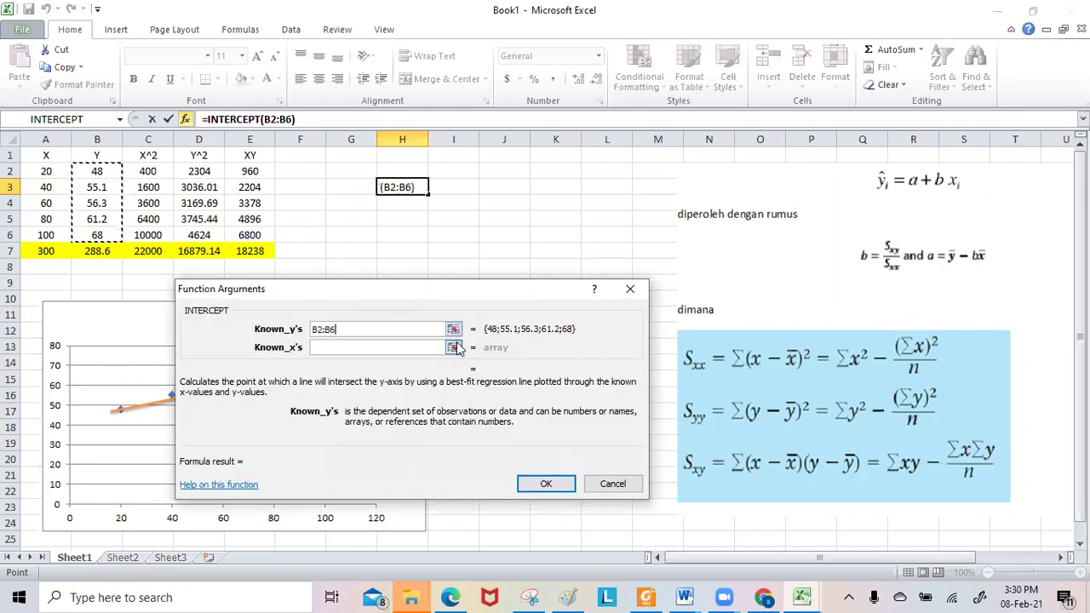
pyautogui.click(454, 347)
pyautogui.moveTo(38, 170); pyautogui.dragTo(38, 226)
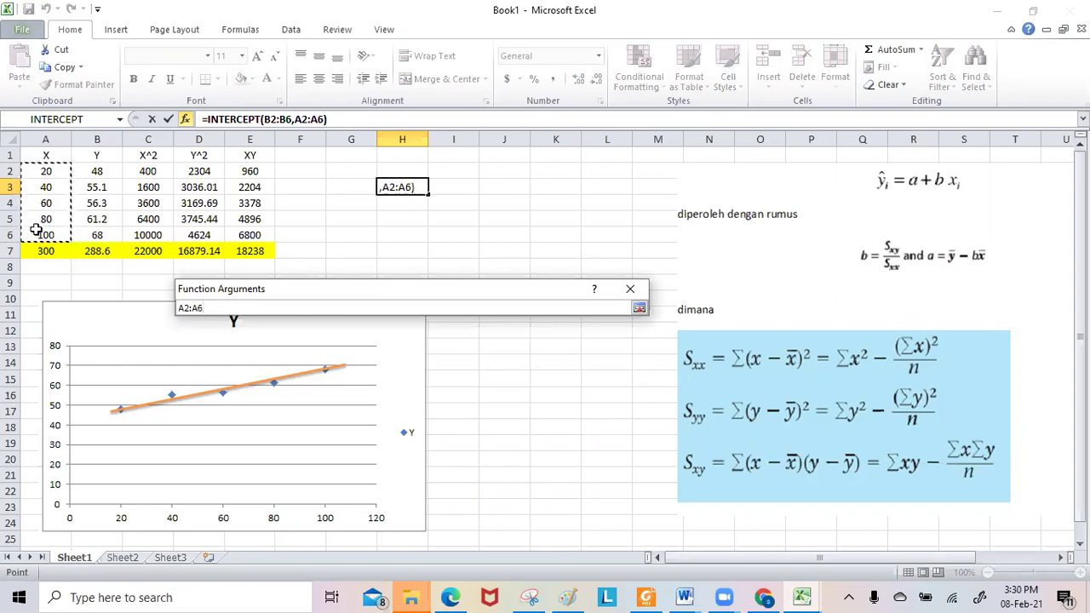
pyautogui.press('Return')
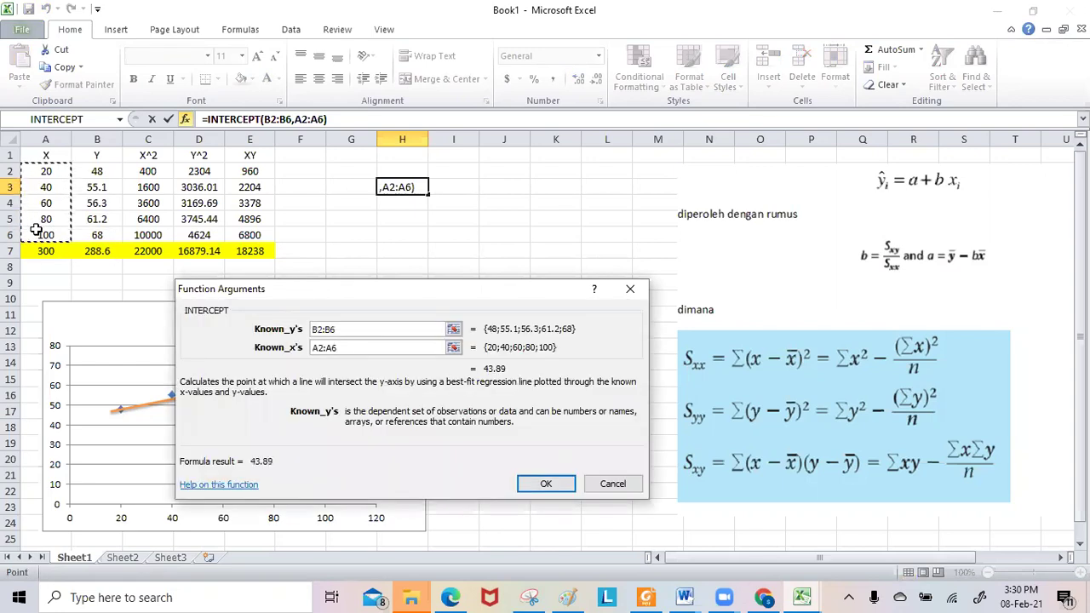
pyautogui.click(548, 483)
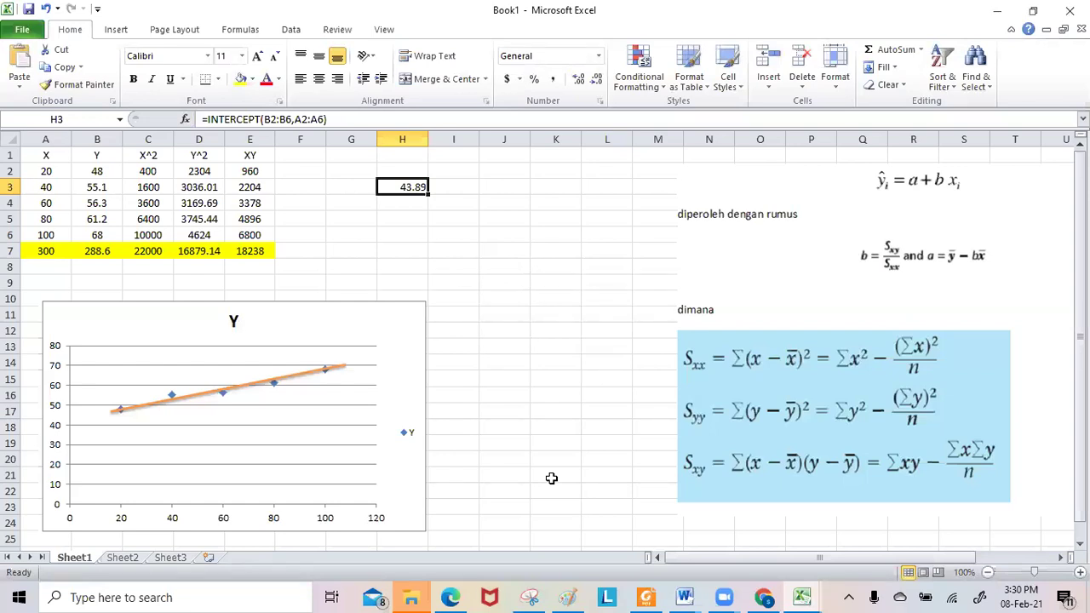
# Switch to Paint, complete the handwritten line with "a =" before 286/5 and "43,89" at its end, and write "a = 43,89" below
pyautogui.click(563, 596)
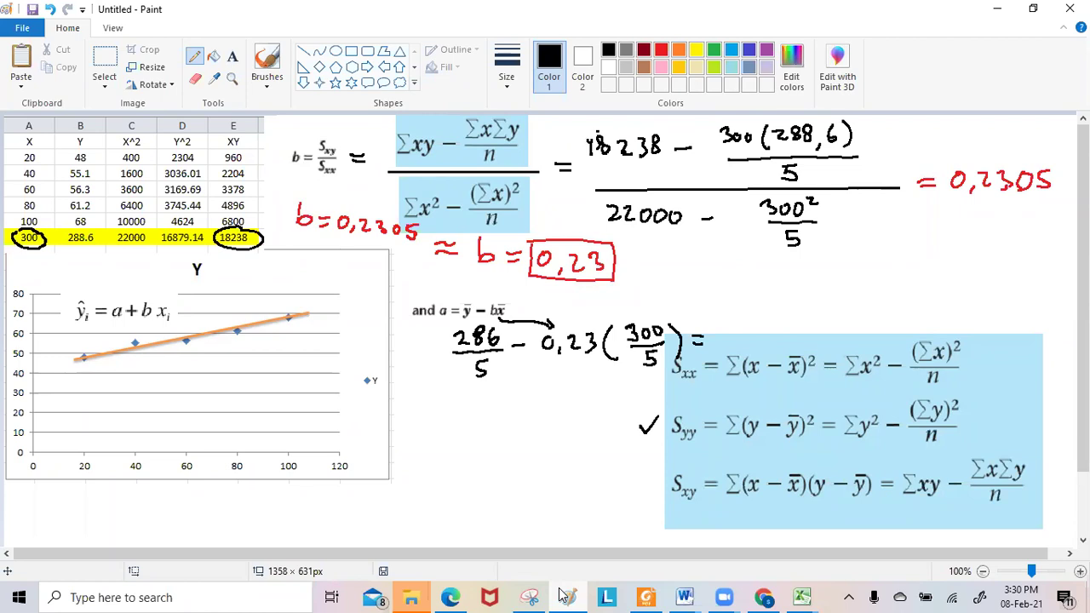
pyautogui.moveTo(420, 342)
pyautogui.mouseDown()
pyautogui.moveTo(421, 356)
pyautogui.moveTo(443, 353)
pyautogui.mouseUp()
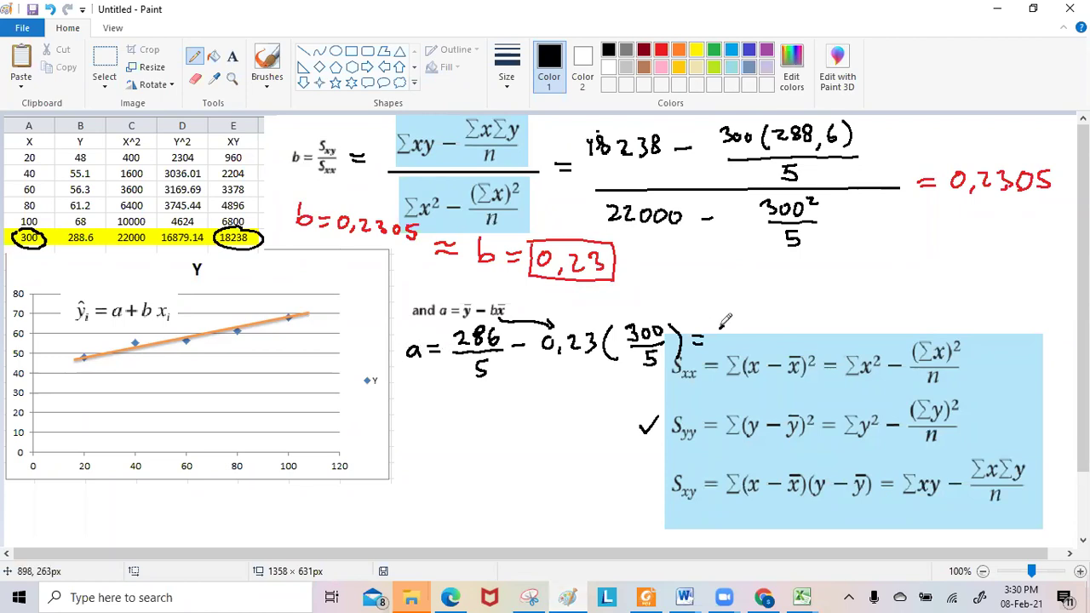
pyautogui.moveTo(725, 326)
pyautogui.mouseDown()
pyautogui.moveTo(715, 338)
pyautogui.moveTo(749, 344)
pyautogui.moveTo(782, 328)
pyautogui.moveTo(784, 342)
pyautogui.moveTo(772, 321)
pyautogui.moveTo(761, 339)
pyautogui.mouseUp()
pyautogui.moveTo(421, 389)
pyautogui.mouseDown()
pyautogui.moveTo(414, 398)
pyautogui.moveTo(445, 391)
pyautogui.moveTo(470, 405)
pyautogui.moveTo(465, 417)
pyautogui.moveTo(488, 419)
pyautogui.mouseUp()
pyautogui.moveTo(502, 396)
pyautogui.mouseDown()
pyautogui.moveTo(500, 414)
pyautogui.moveTo(521, 403)
pyautogui.moveTo(523, 419)
pyautogui.mouseUp()
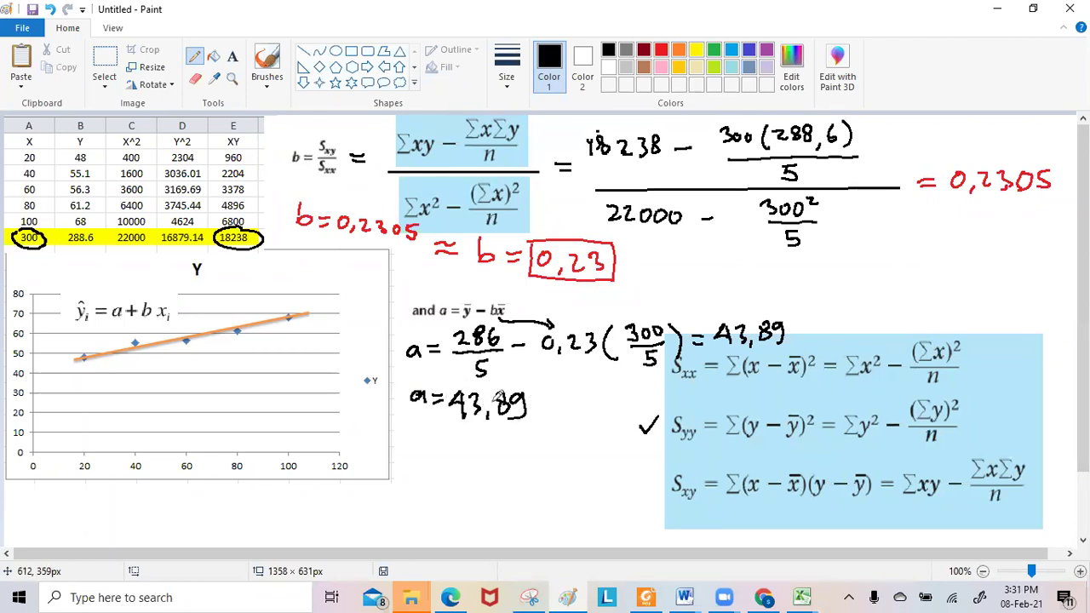
# Delete most of the blue block with the Sxx, Syy and Sxy formulas and the check mark beside it
pyautogui.click(106, 58)
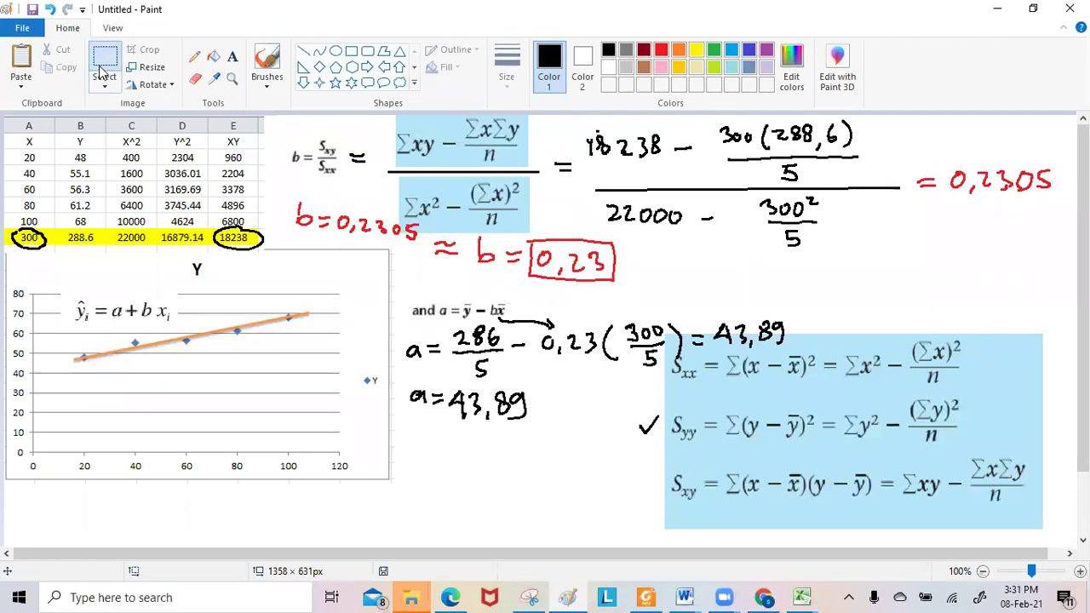
pyautogui.moveTo(663, 370); pyautogui.dragTo(1067, 532)
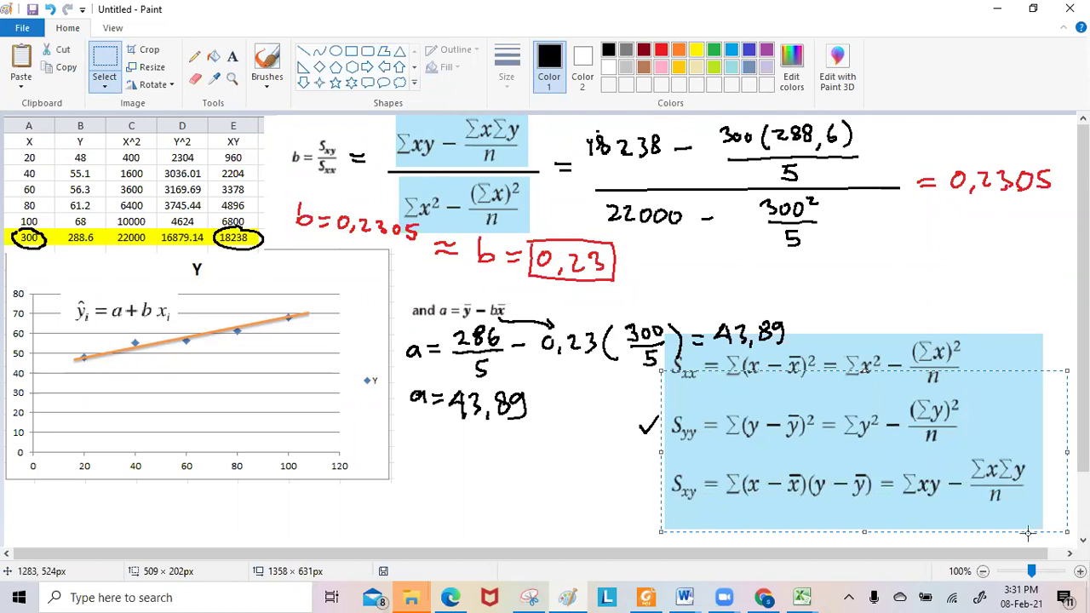
pyautogui.press('Delete')
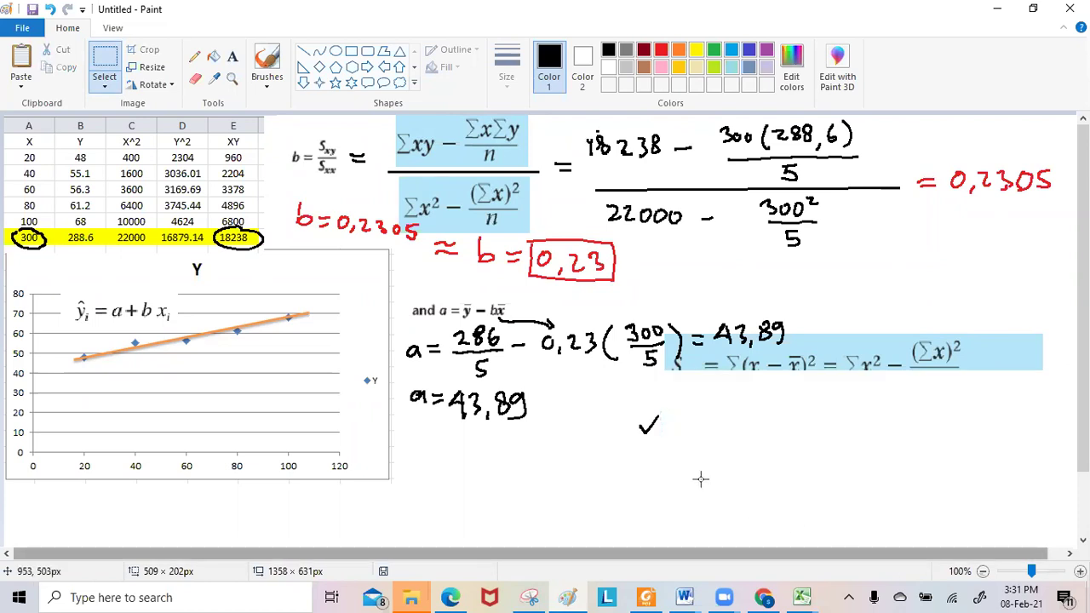
pyautogui.moveTo(627, 396); pyautogui.dragTo(701, 452)
pyautogui.press('Delete')
# Add the text "Jadi persamaan regresinya adalah:" below "a = 43,89" and widen its box to fit on one line
pyautogui.click(233, 57)
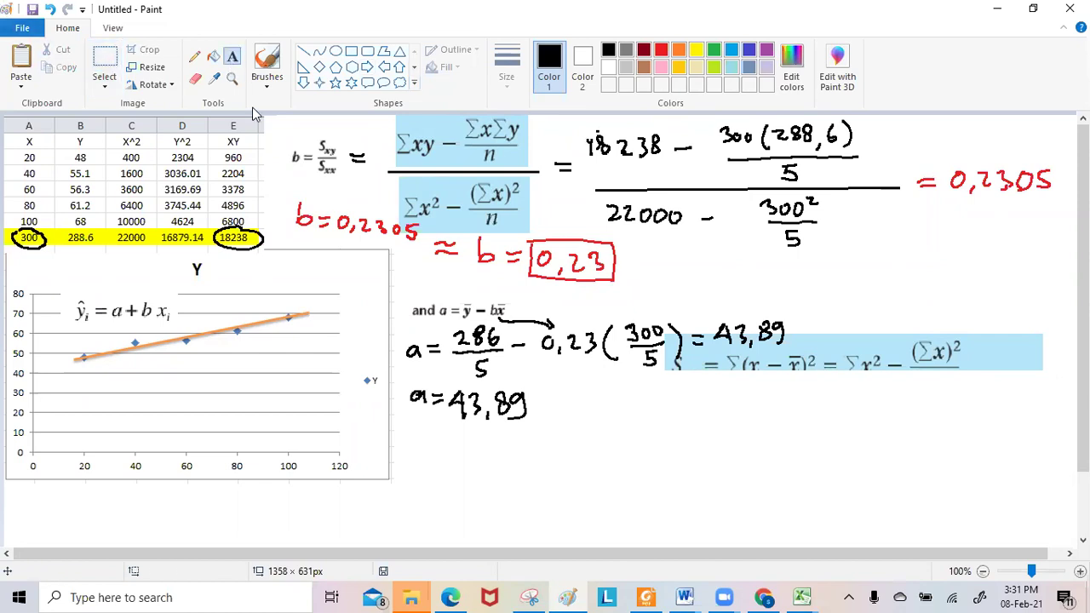
pyautogui.click(414, 428)
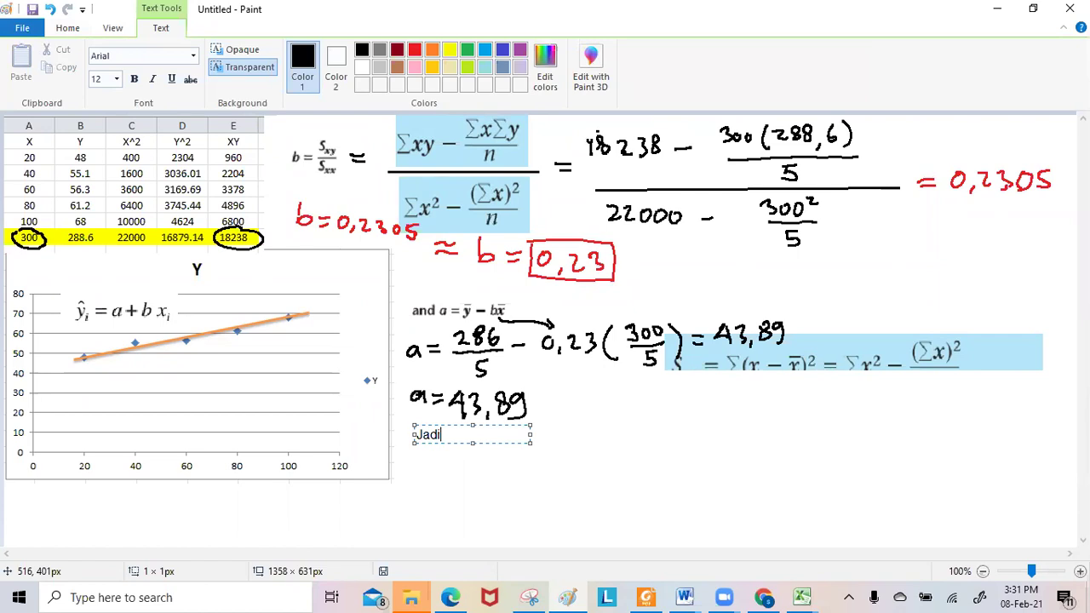
pyautogui.write('Jadi persamaan regresinya adalah')
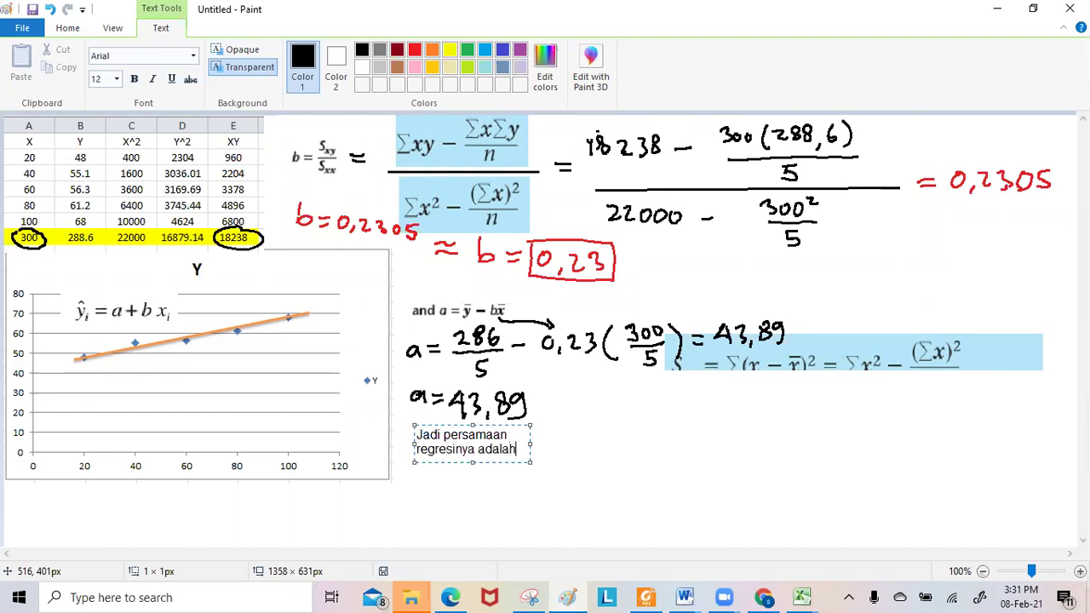
pyautogui.write(':')
pyautogui.moveTo(531, 441); pyautogui.dragTo(706, 443)
pyautogui.click(786, 468)
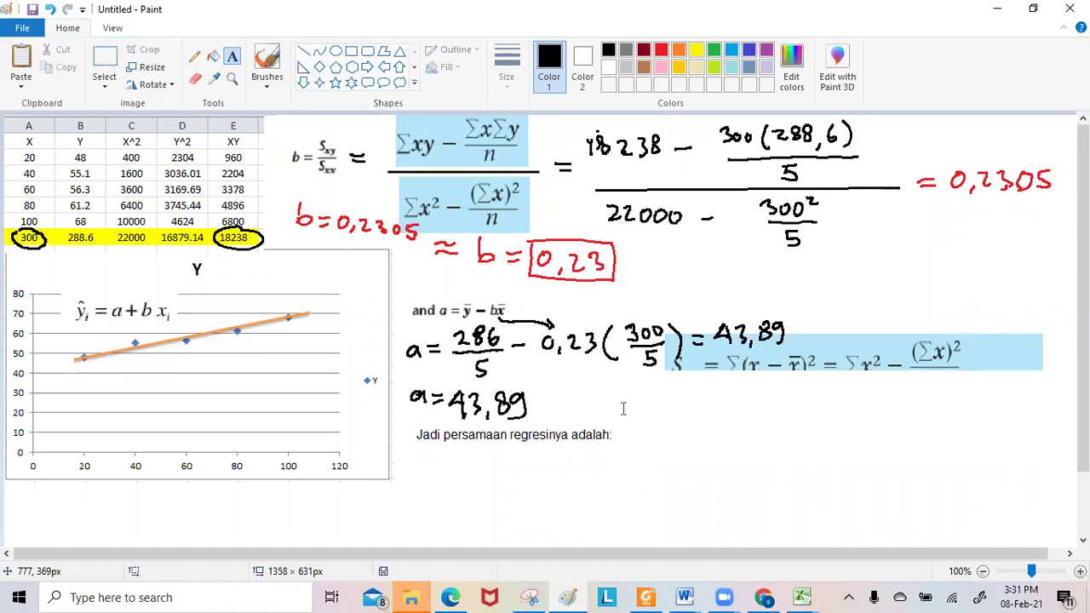
# Write "ŷ = a + bx" in black with the Pencil after the text "Jadi persamaan regresinya adalah:"
pyautogui.click(192, 58)
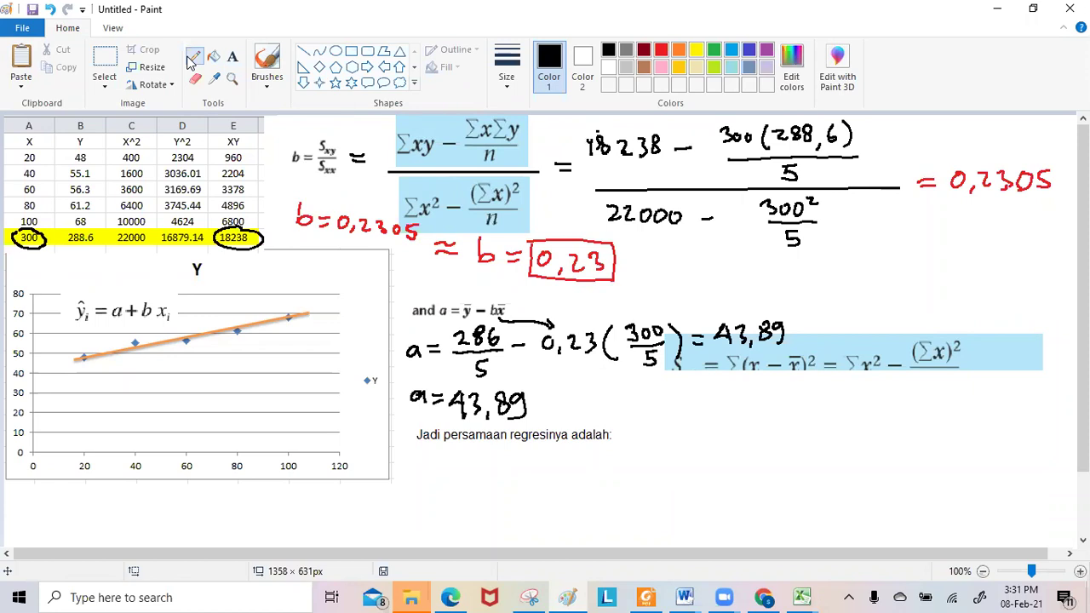
pyautogui.moveTo(629, 429)
pyautogui.mouseDown()
pyautogui.moveTo(635, 451)
pyautogui.moveTo(666, 441)
pyautogui.mouseUp()
pyautogui.moveTo(679, 430)
pyautogui.mouseDown()
pyautogui.moveTo(685, 444)
pyautogui.moveTo(709, 438)
pyautogui.mouseUp()
pyautogui.moveTo(702, 431)
pyautogui.mouseDown()
pyautogui.moveTo(702, 448)
pyautogui.moveTo(745, 448)
pyautogui.mouseUp()
pyautogui.moveTo(745, 432); pyautogui.dragTo(729, 448)
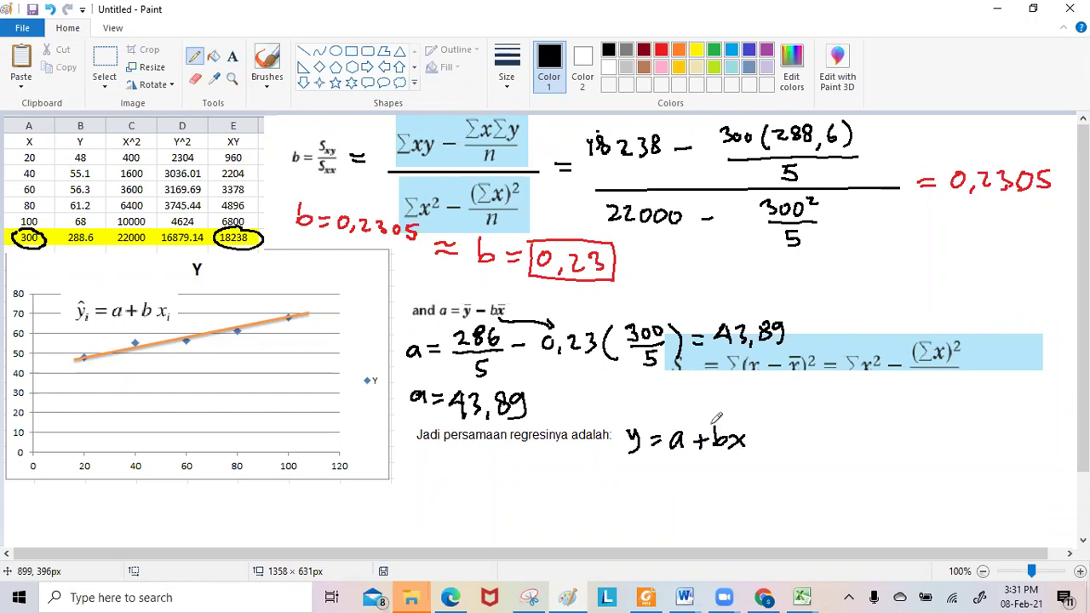
pyautogui.moveTo(626, 422); pyautogui.dragTo(638, 421)
# Write the regression equation "ŷi = 43,89 + 0,23xi" by hand below the line "Jadi persamaan regresinya adalah:"
pyautogui.moveTo(439, 465)
pyautogui.mouseDown()
pyautogui.moveTo(442, 488)
pyautogui.moveTo(449, 459)
pyautogui.moveTo(477, 469)
pyautogui.mouseUp()
pyautogui.moveTo(464, 475)
pyautogui.mouseDown()
pyautogui.moveTo(527, 486)
pyautogui.moveTo(546, 464)
pyautogui.moveTo(551, 487)
pyautogui.mouseUp()
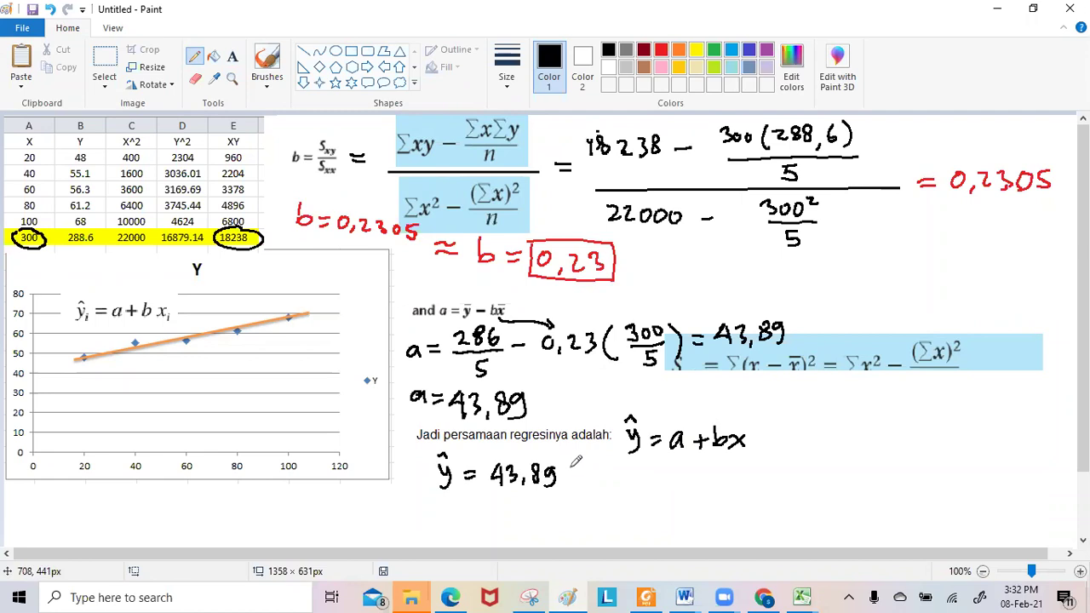
pyautogui.moveTo(594, 469)
pyautogui.mouseDown()
pyautogui.moveTo(593, 485)
pyautogui.moveTo(614, 478)
pyautogui.moveTo(600, 491)
pyautogui.moveTo(673, 482)
pyautogui.moveTo(661, 484)
pyautogui.mouseUp()
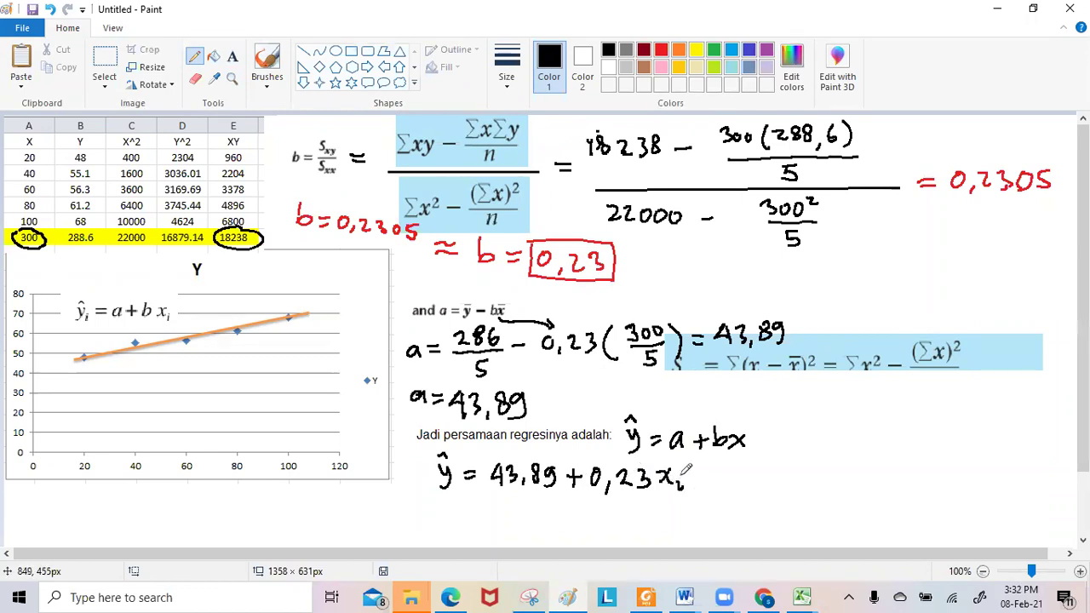
pyautogui.moveTo(456, 482); pyautogui.dragTo(457, 491)
pyautogui.click(457, 479)
# Erase the decimal comma of 0,23 in the regression equation and draw a point in its place
pyautogui.click(195, 76)
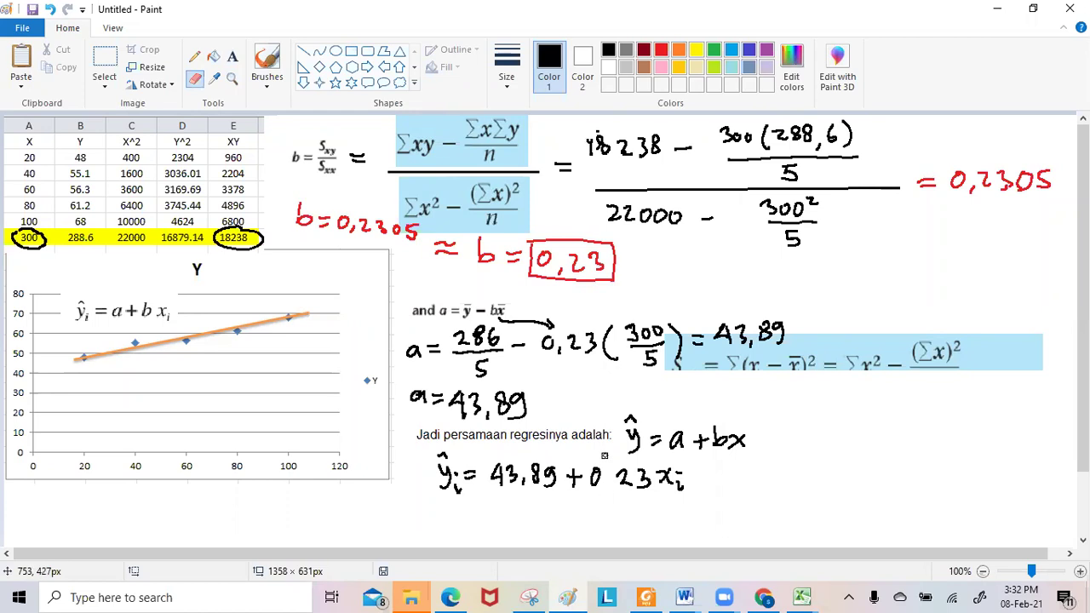
pyautogui.click(194, 56)
pyautogui.moveTo(613, 471); pyautogui.dragTo(607, 481)
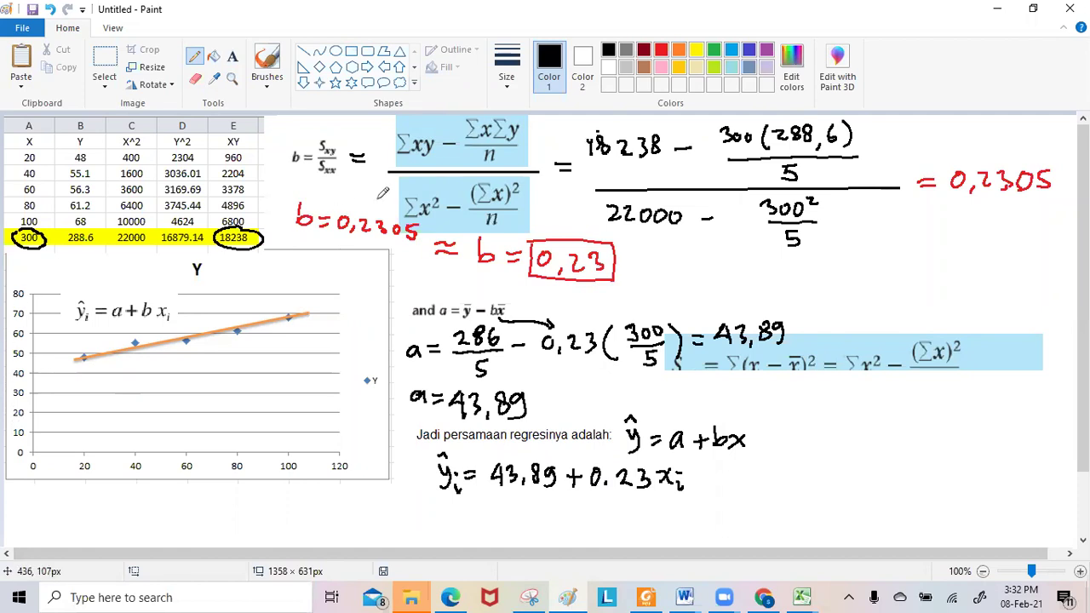
# Draw a thin indigo rectangle around the final equation "ŷi = 43,89 + 0.23xi"
pyautogui.click(352, 51)
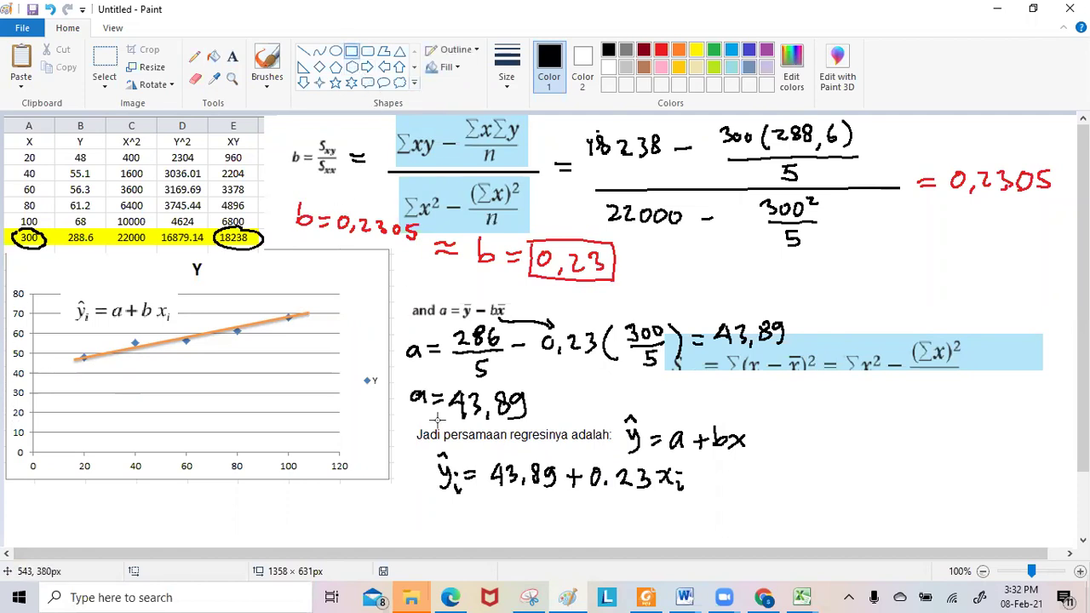
pyautogui.moveTo(425, 445)
pyautogui.mouseDown()
pyautogui.moveTo(634, 517)
pyautogui.moveTo(405, 455)
pyautogui.mouseUp()
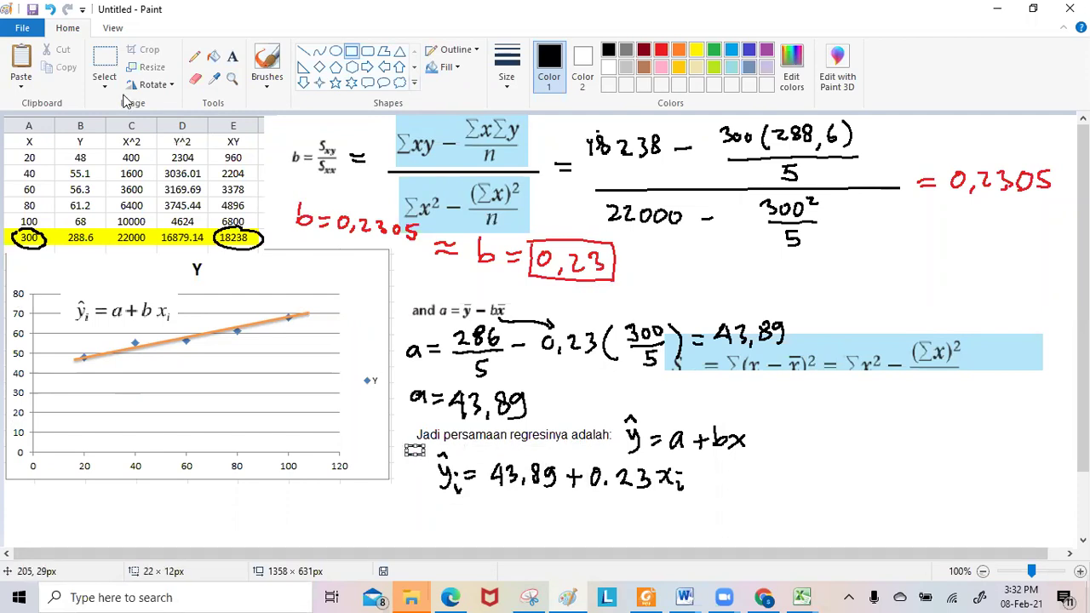
pyautogui.click(49, 10)
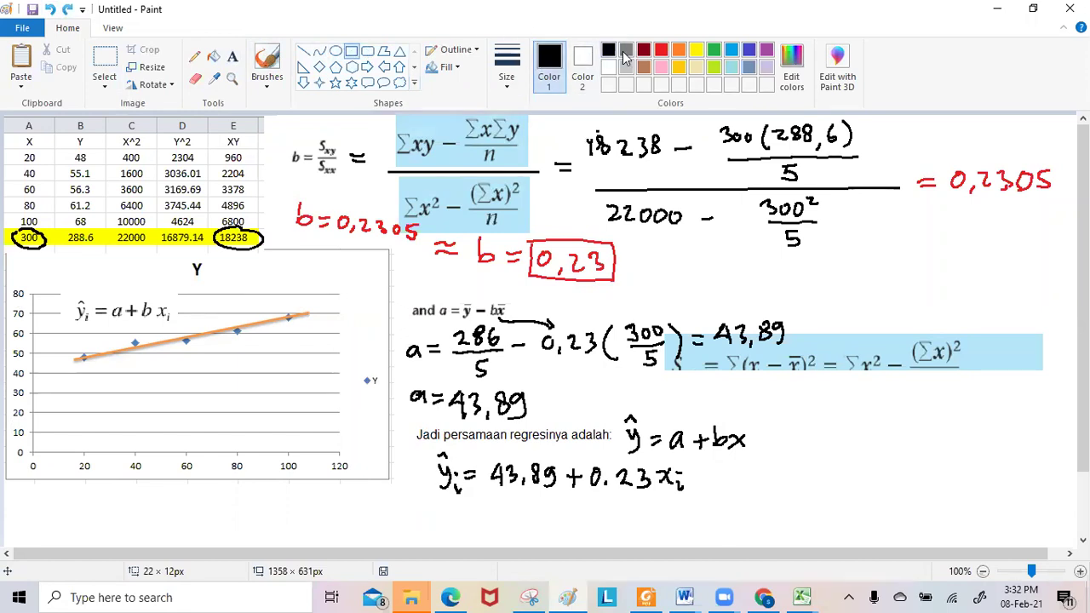
pyautogui.click(507, 70)
pyautogui.click(506, 113)
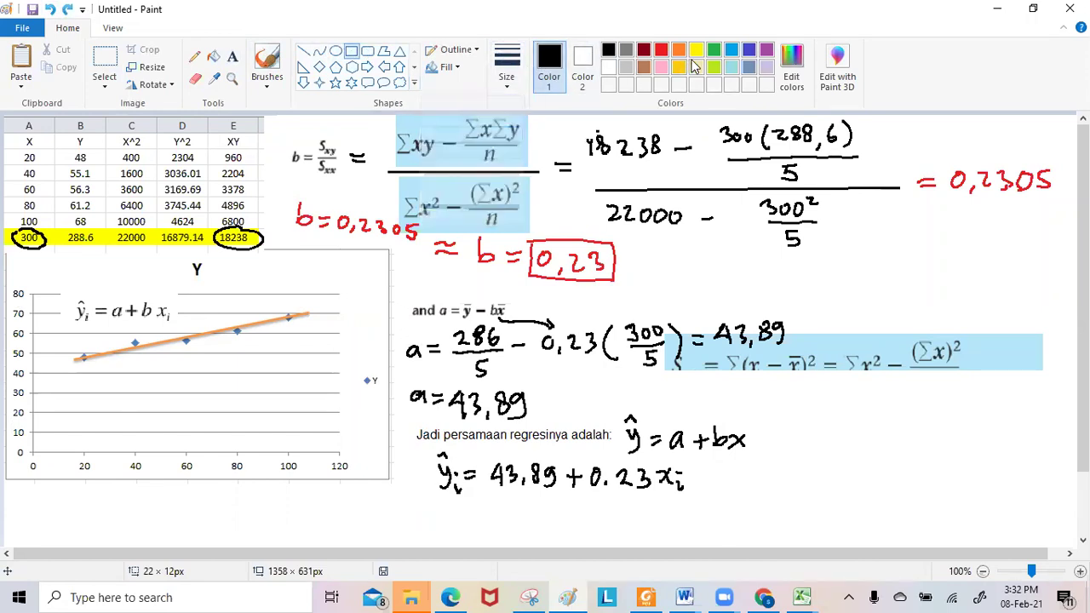
pyautogui.click(749, 49)
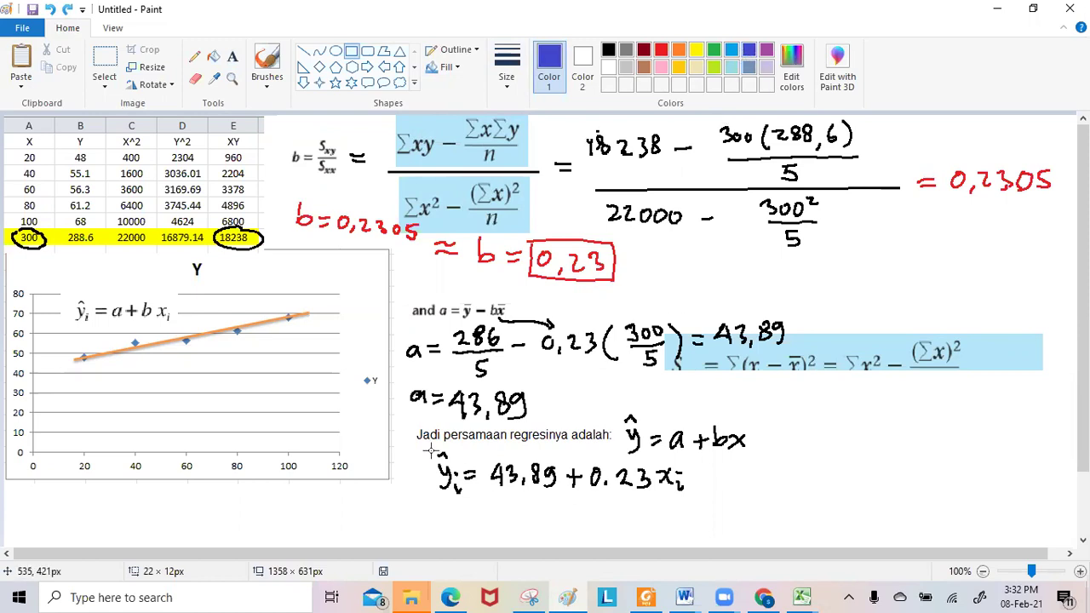
pyautogui.moveTo(426, 450)
pyautogui.mouseDown()
pyautogui.moveTo(579, 505)
pyautogui.moveTo(697, 516)
pyautogui.mouseUp()
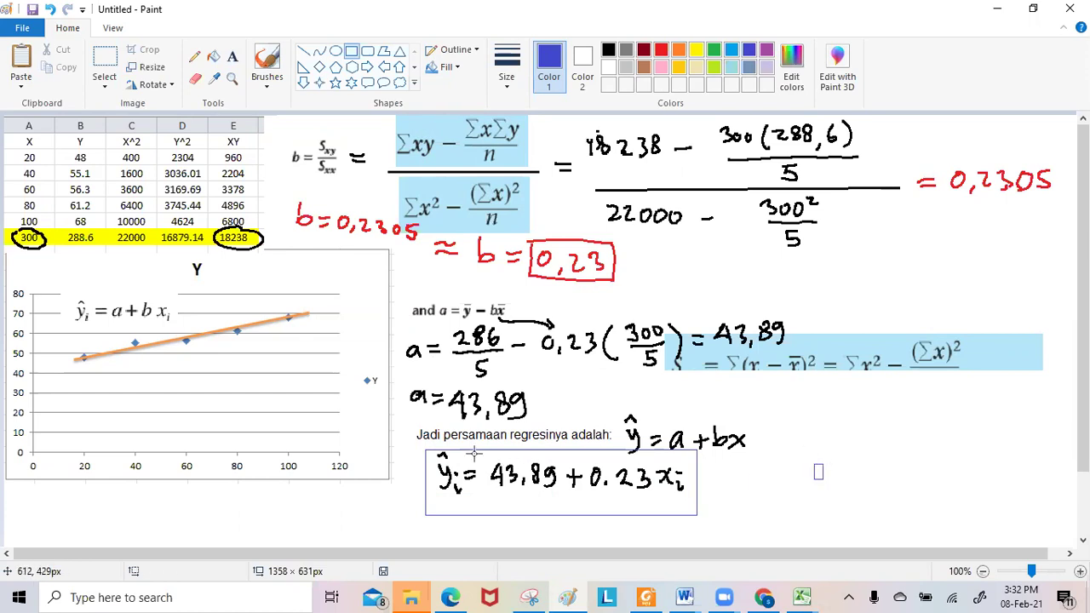
# Copy the area holding "Jadi persamaan regresinya adalah:" and the framed regression equation, and switch to Excel
pyautogui.click(105, 61)
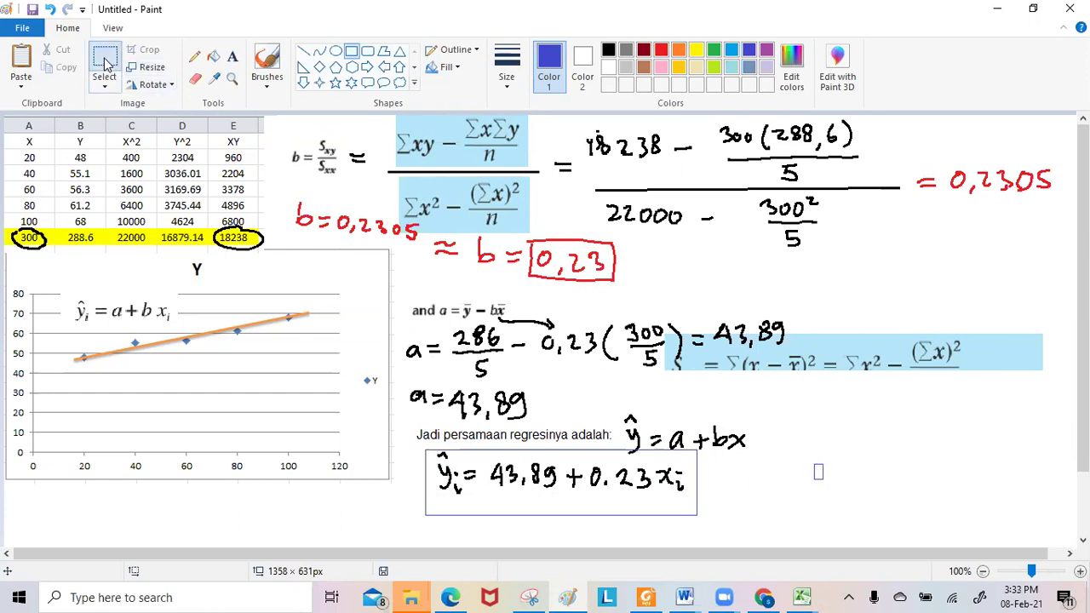
pyautogui.moveTo(406, 415); pyautogui.dragTo(780, 530)
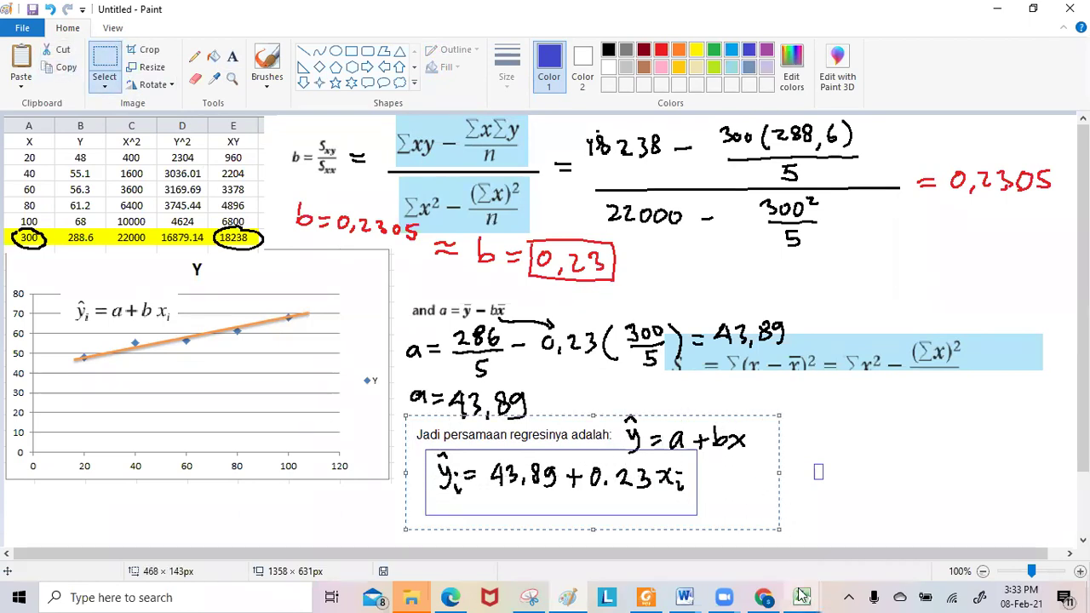
pyautogui.moveTo(801, 596)
pyautogui.click(788, 549)
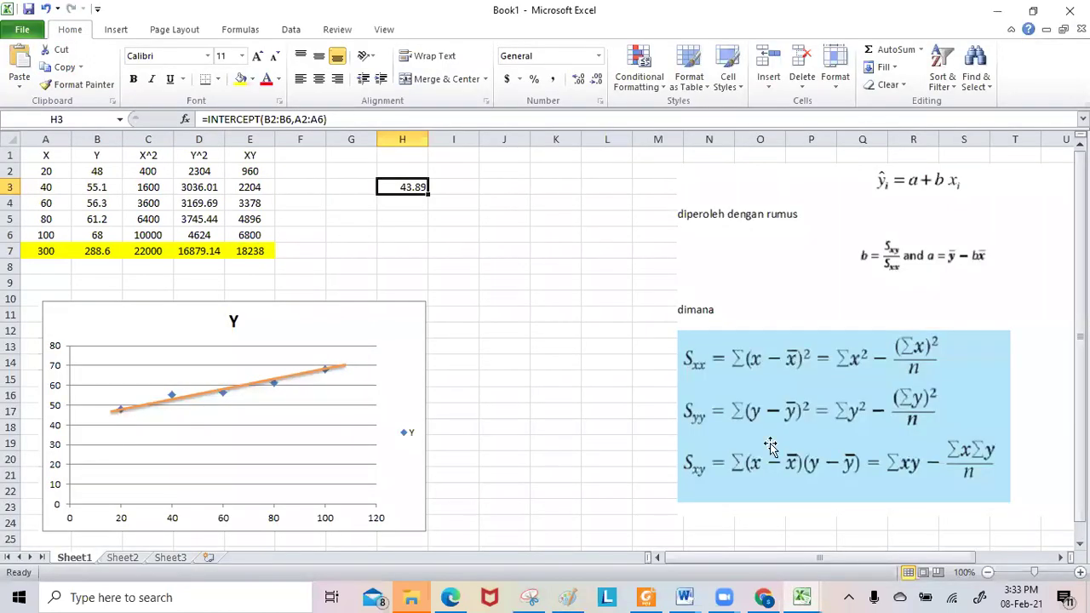
# Clear the formula pictures and cell H3, and paste the copied equation image over columns N to T, rows 1 to 7
pyautogui.click(755, 407)
pyautogui.press('Delete')
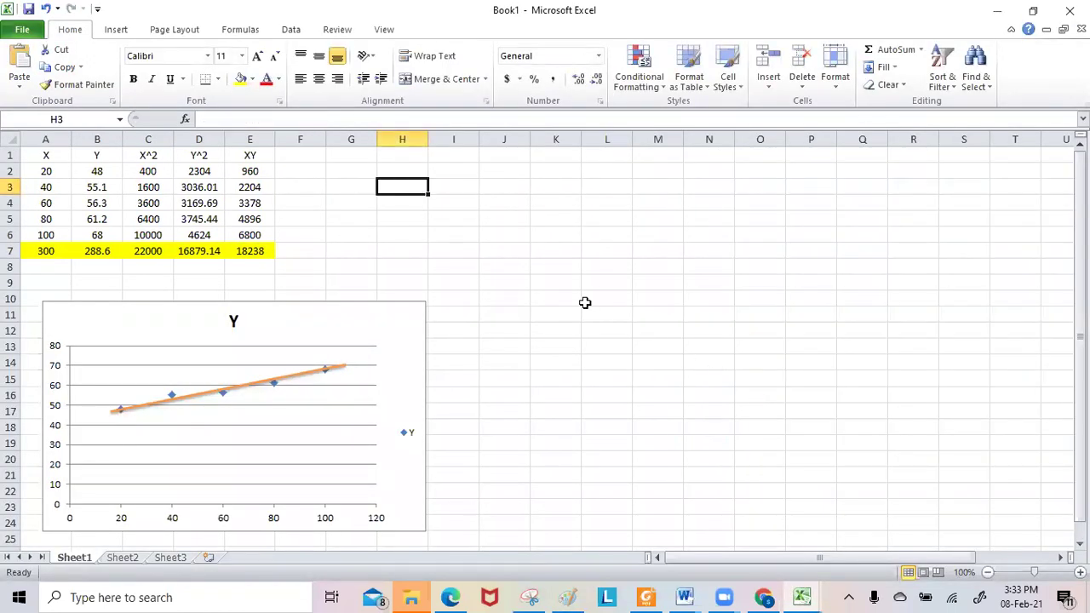
pyautogui.click(21, 58)
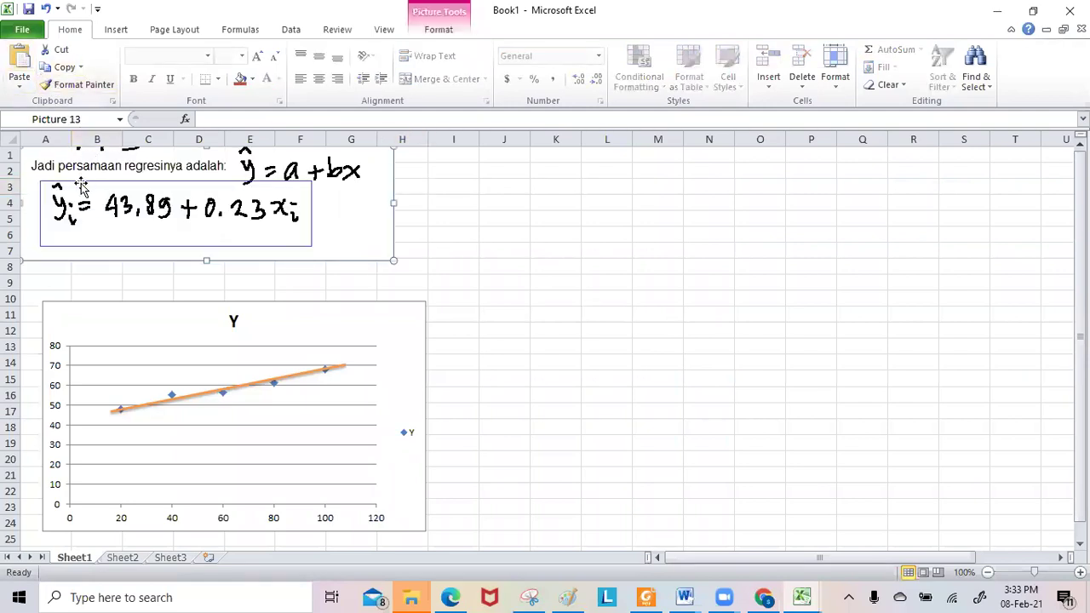
pyautogui.moveTo(80, 183); pyautogui.dragTo(763, 191)
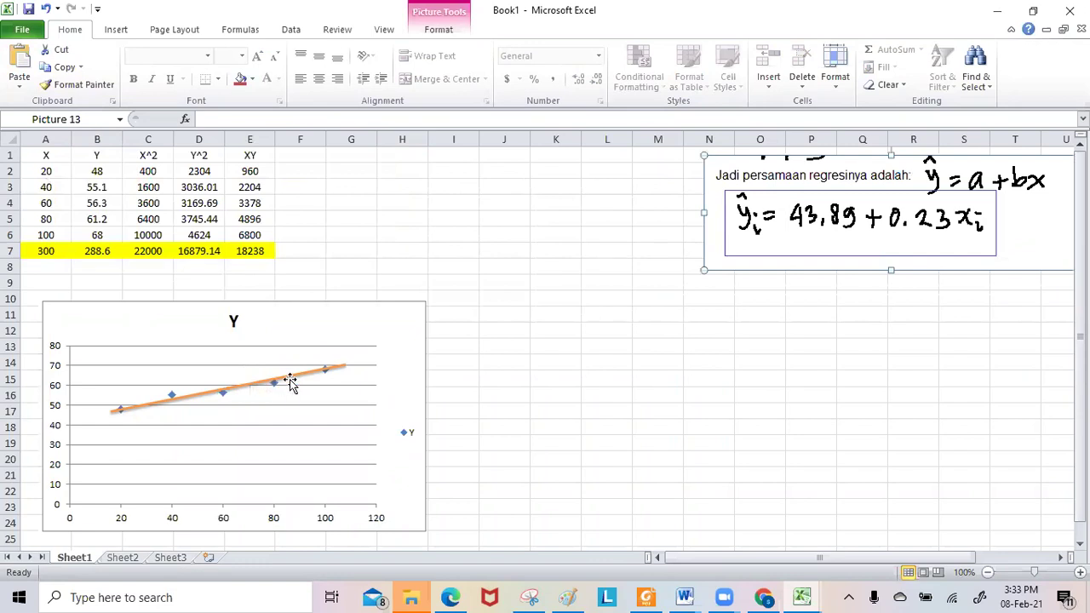
pyautogui.click(910, 397)
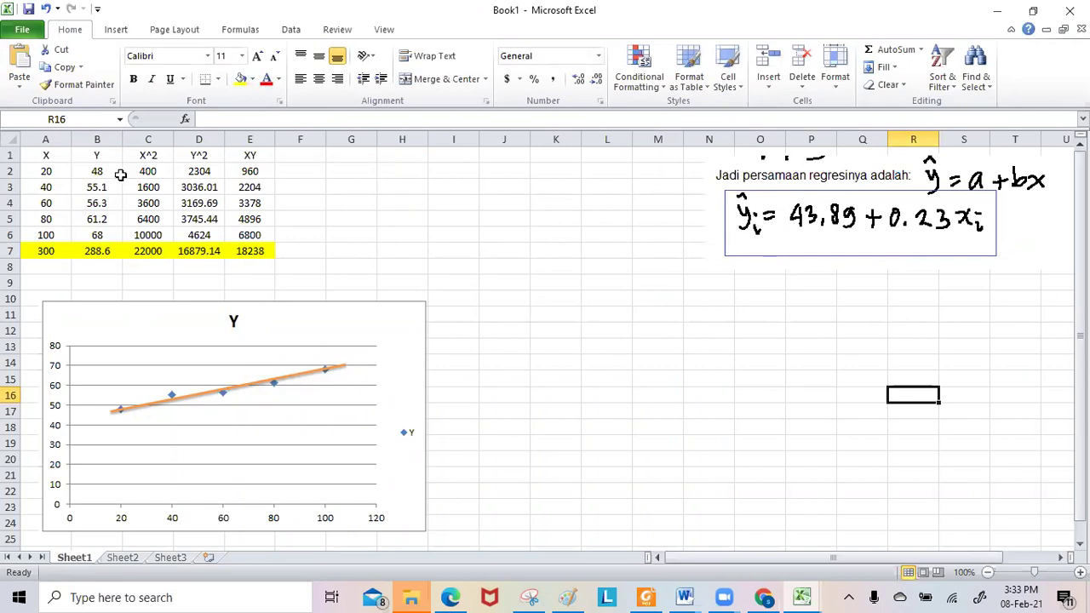
pyautogui.moveTo(94, 174); pyautogui.dragTo(90, 230)
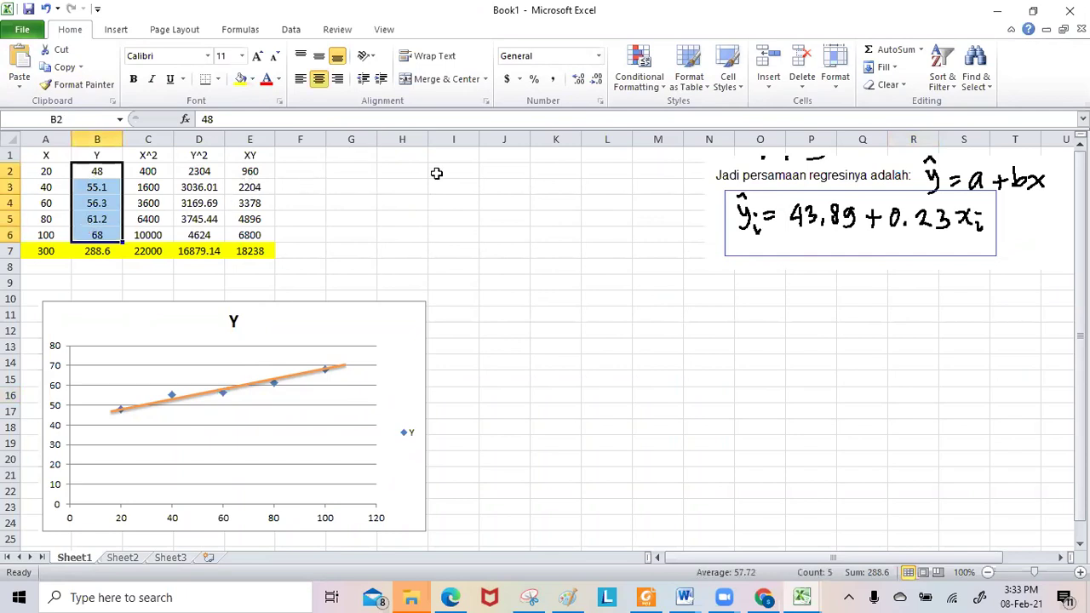
pyautogui.click(505, 295)
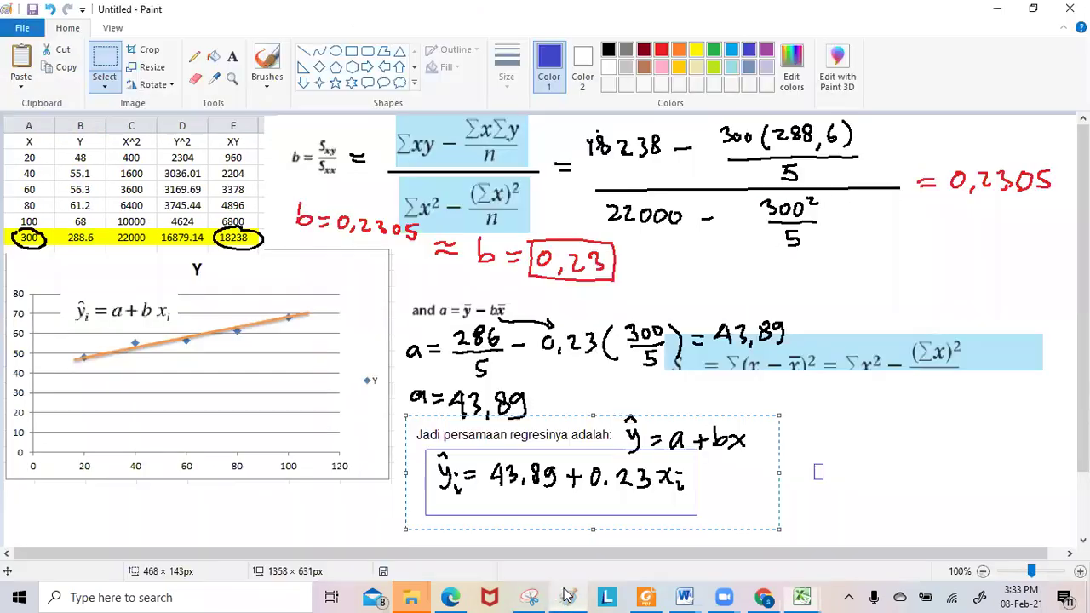
# Switch to Paint and add the text "Selisih Nilai Y sebanarnya dan Y taksiran" in the empty area beside the final equation
pyautogui.click(566, 597)
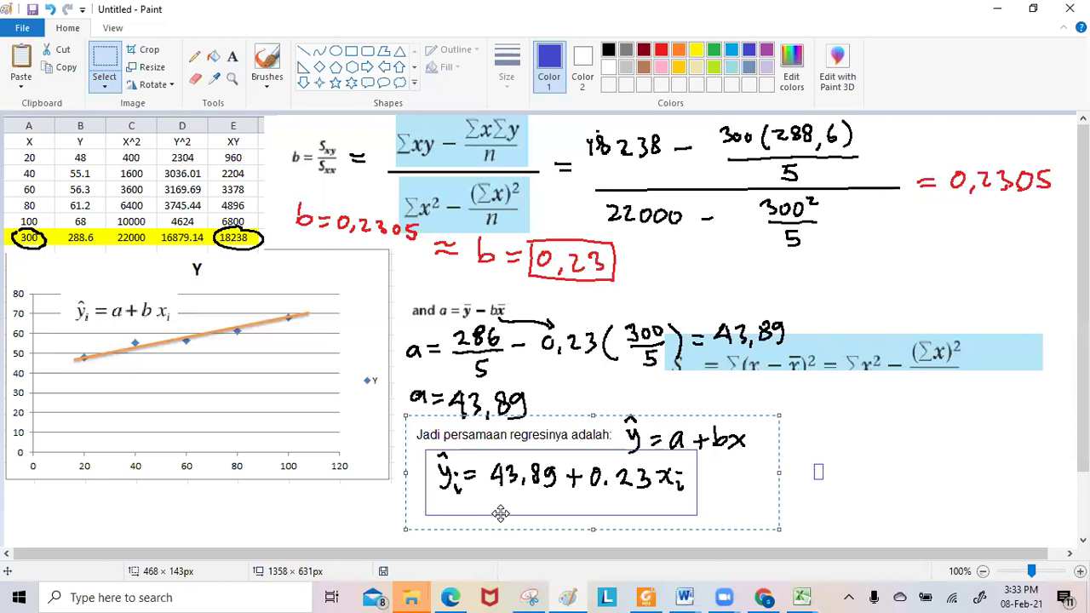
pyautogui.click(846, 415)
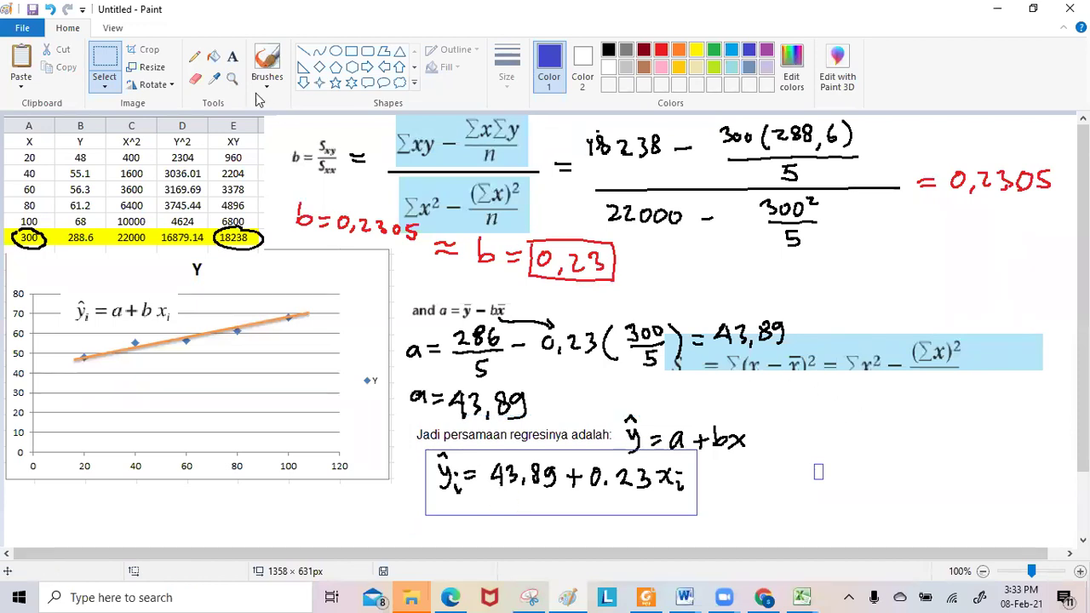
pyautogui.click(231, 57)
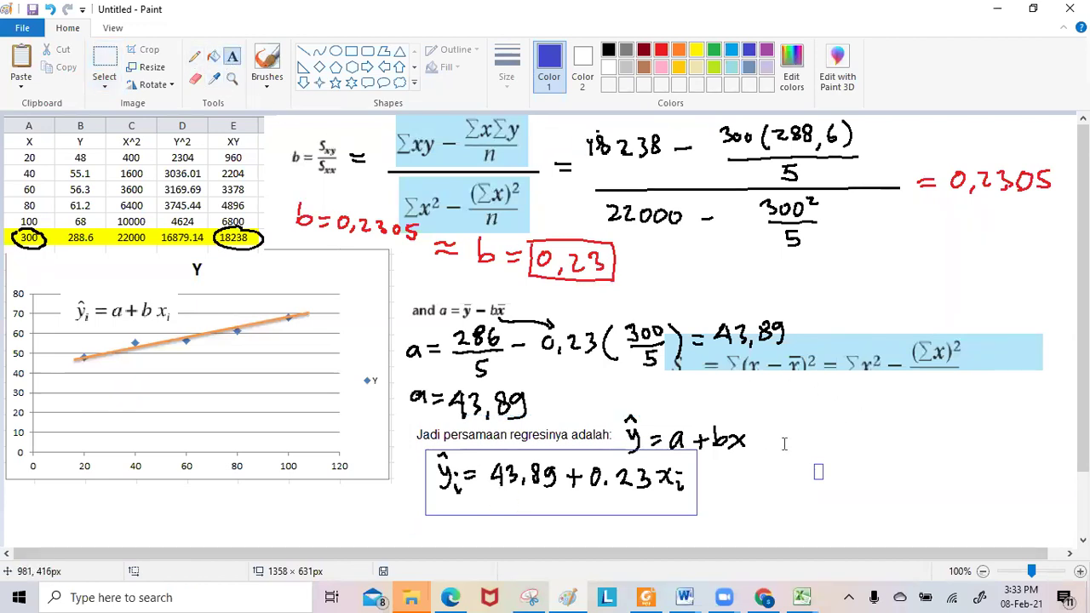
pyautogui.click(786, 398)
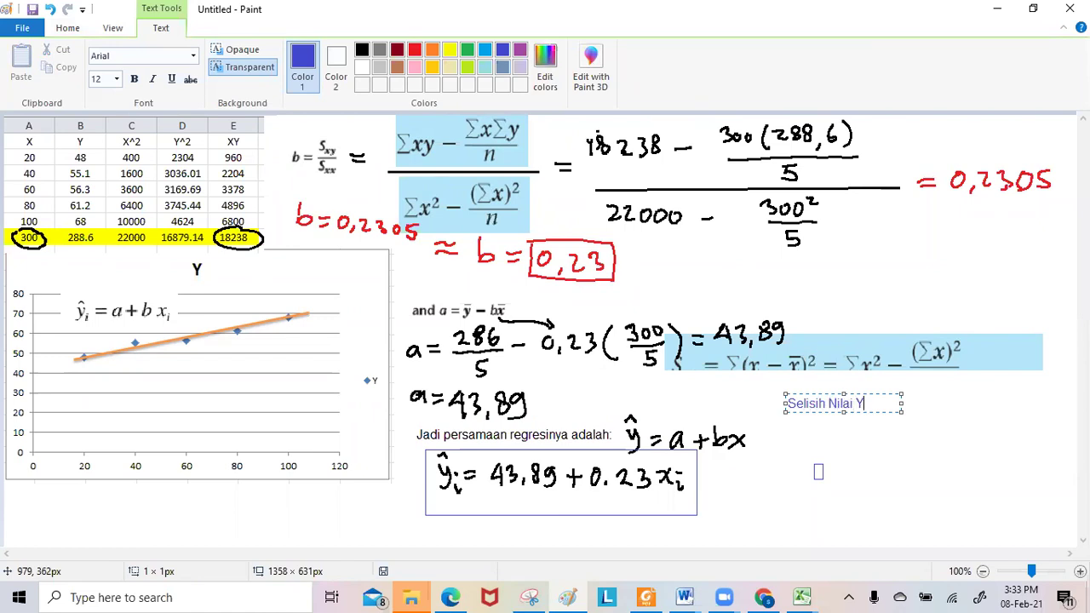
pyautogui.write('Selisih Nilai Y sebana')
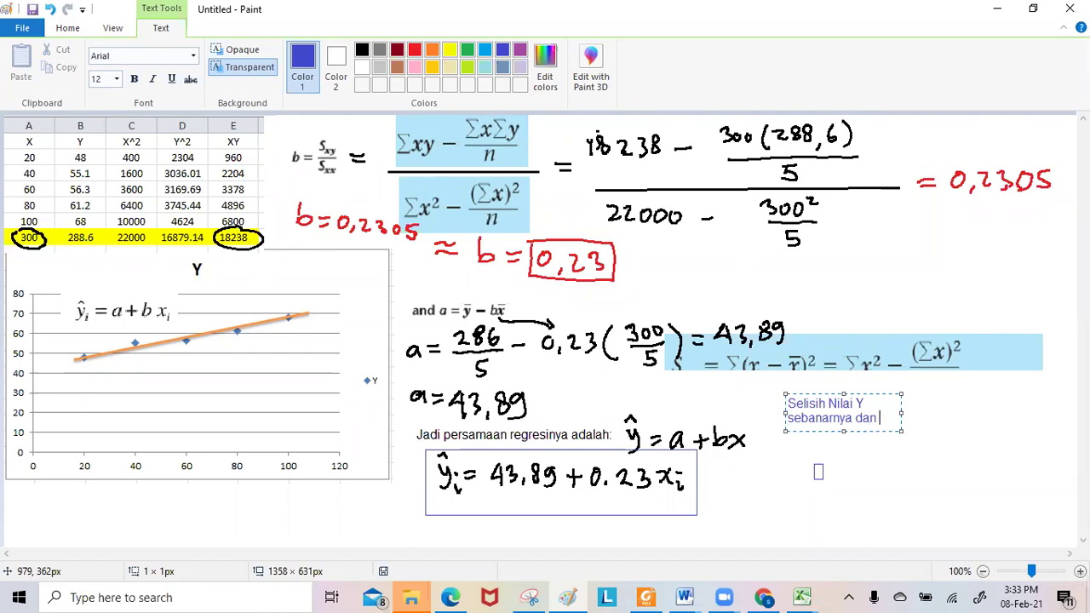
pyautogui.write('rnya dan Y taksiran')
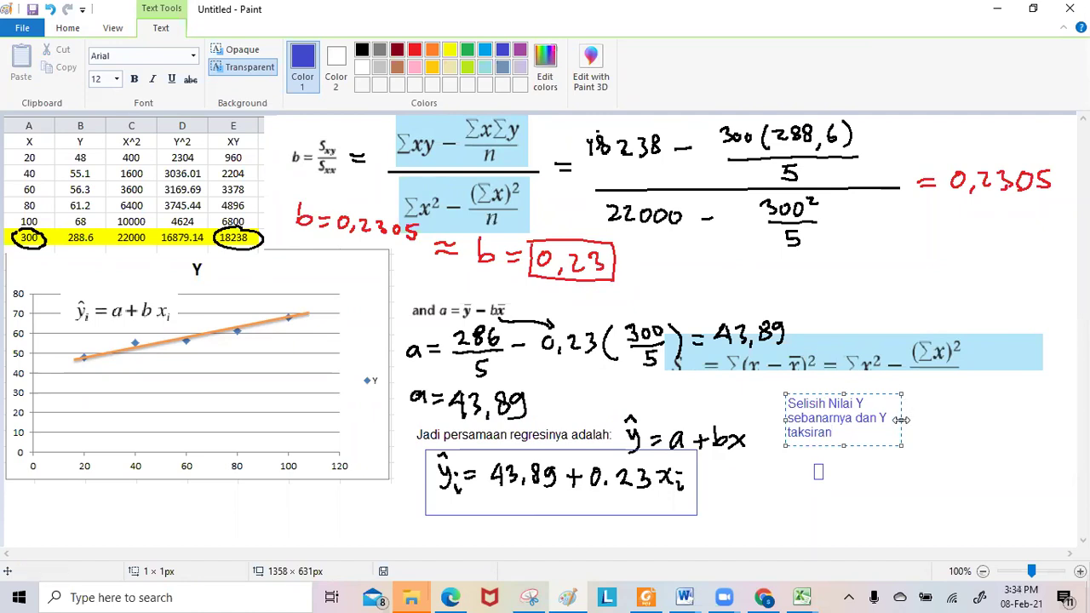
# Format the new text in black at size 14 and widen its text box so it fits on one line
pyautogui.moveTo(902, 420); pyautogui.dragTo(785, 416)
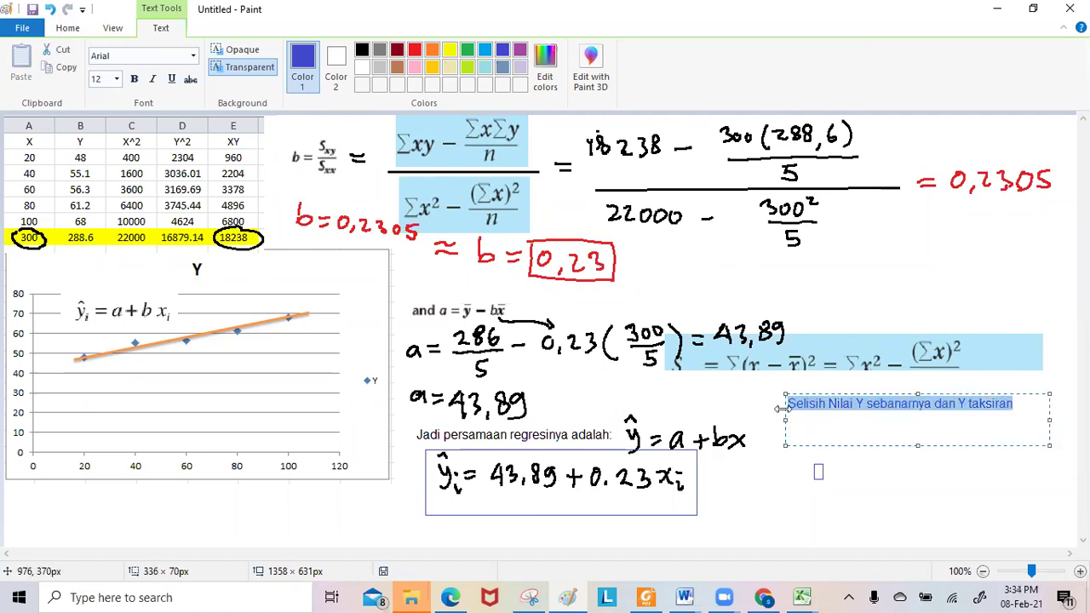
pyautogui.click(362, 53)
pyautogui.click(116, 79)
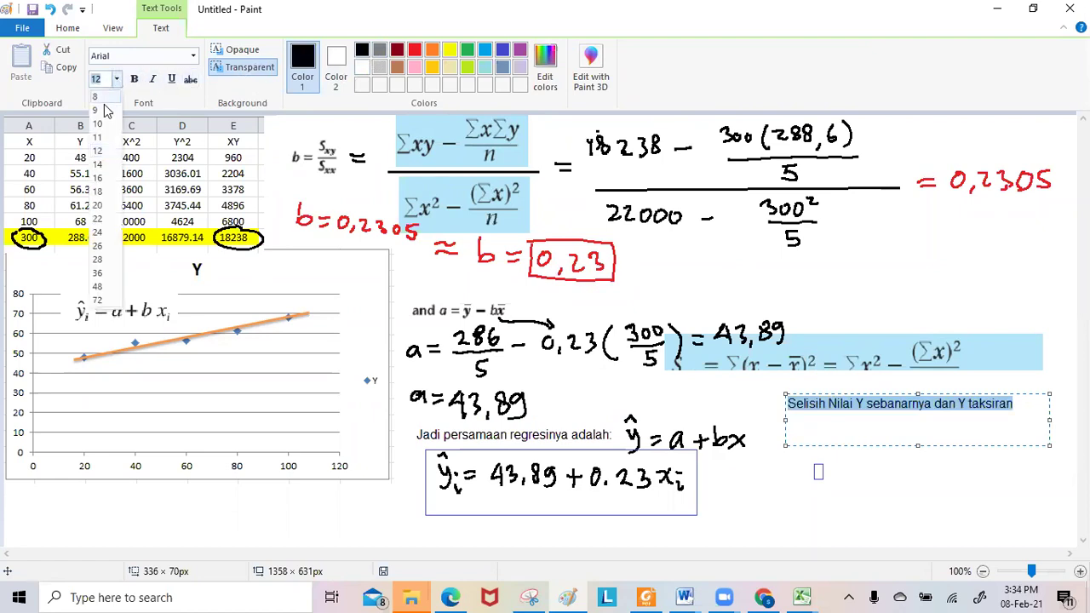
pyautogui.click(100, 164)
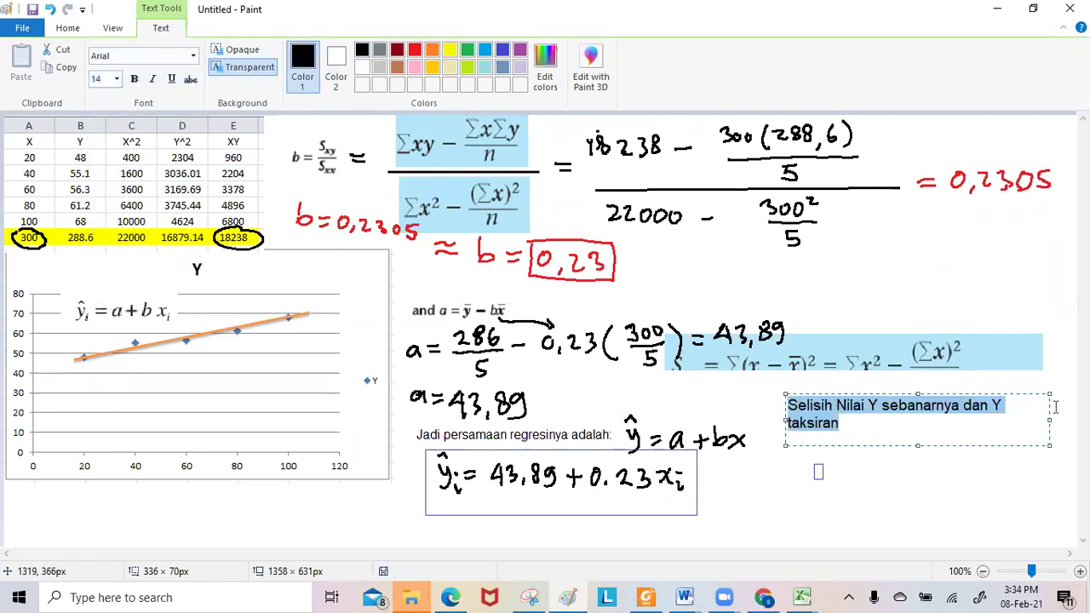
pyautogui.moveTo(1052, 422); pyautogui.dragTo(1078, 422)
pyautogui.click(1078, 497)
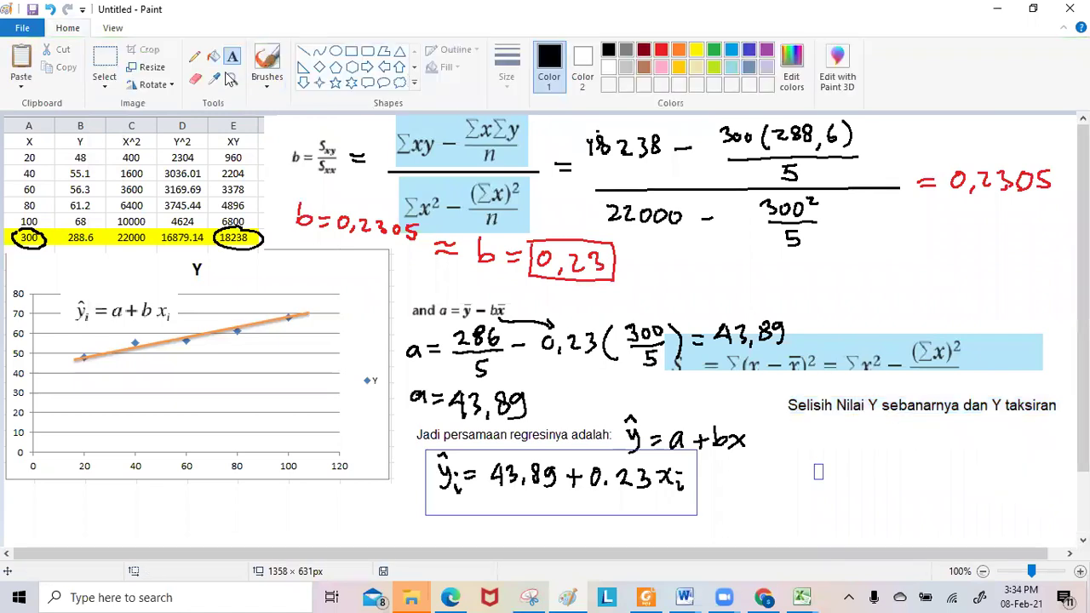
# Draw a rectangle about 356 × 43 px around the "Selisih Nilai Y" text, with a thicker indigo outline
pyautogui.click(351, 51)
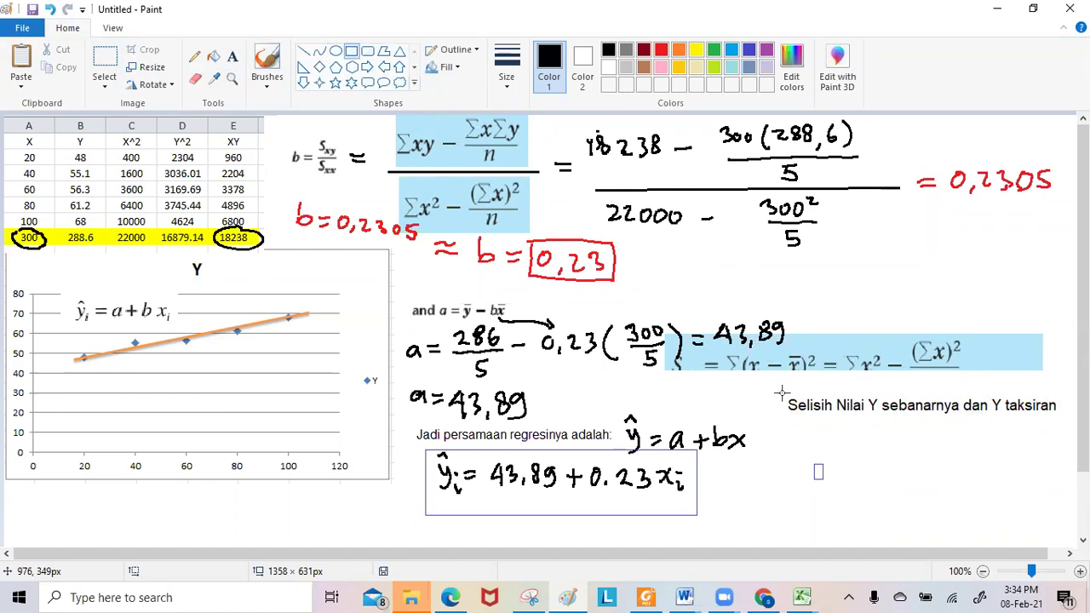
pyautogui.moveTo(780, 388); pyautogui.dragTo(1065, 423)
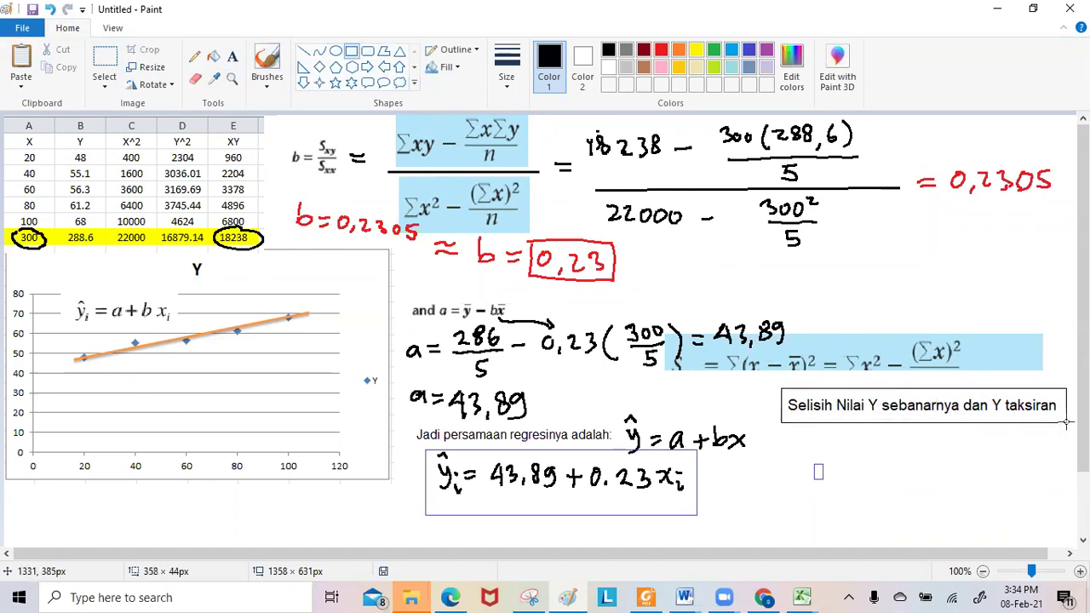
pyautogui.click(749, 49)
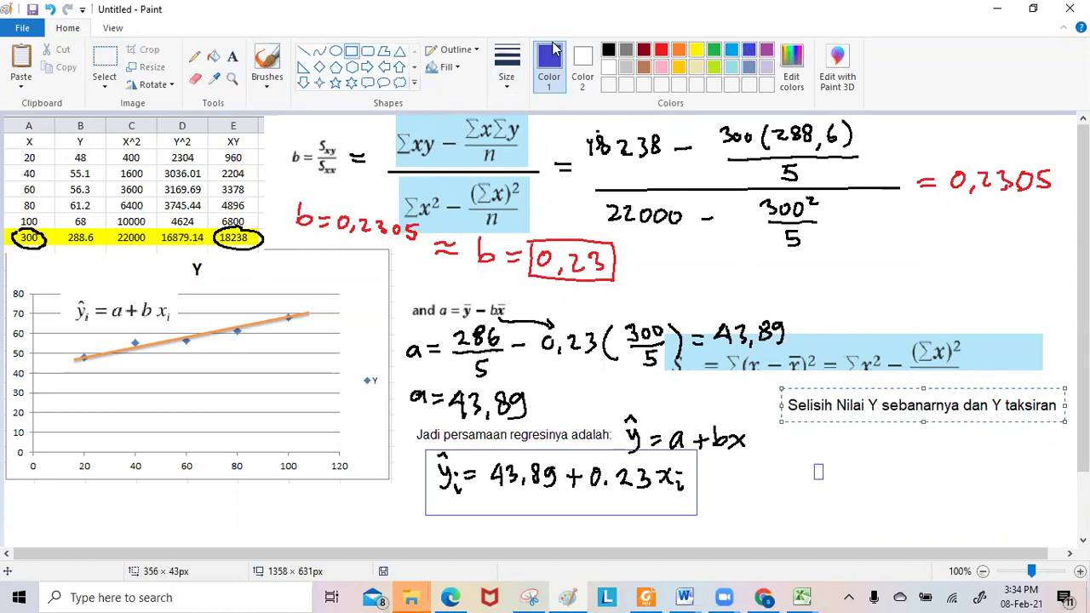
pyautogui.click(507, 64)
pyautogui.click(507, 143)
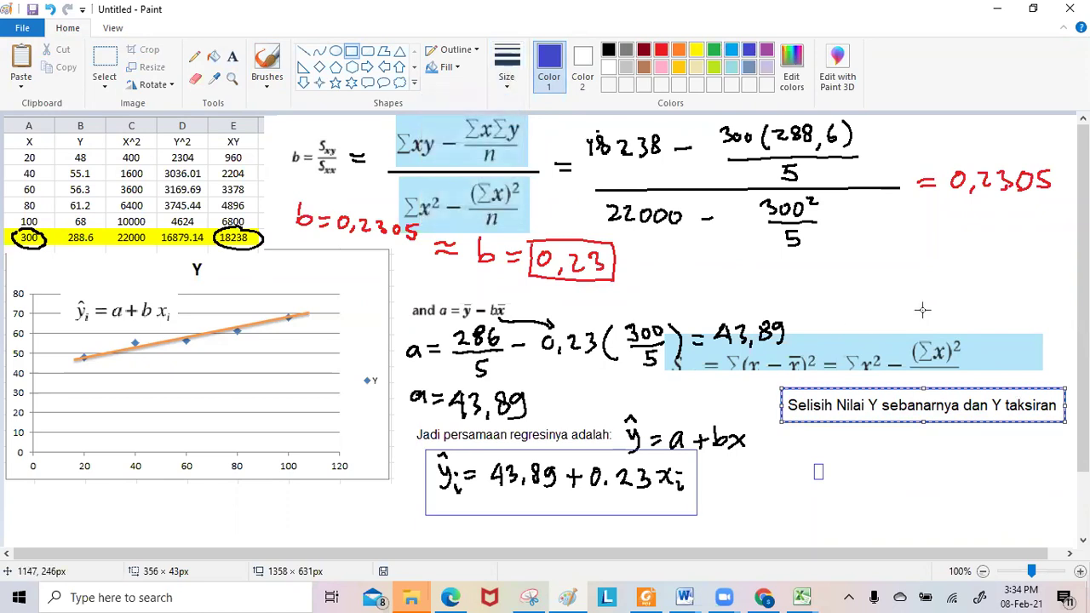
# Copy the framed "Selisih Nilai Y" text into the Excel sheet and place it over columns J to O, rows 8 to 10
pyautogui.click(105, 68)
pyautogui.moveTo(775, 380); pyautogui.dragTo(1071, 432)
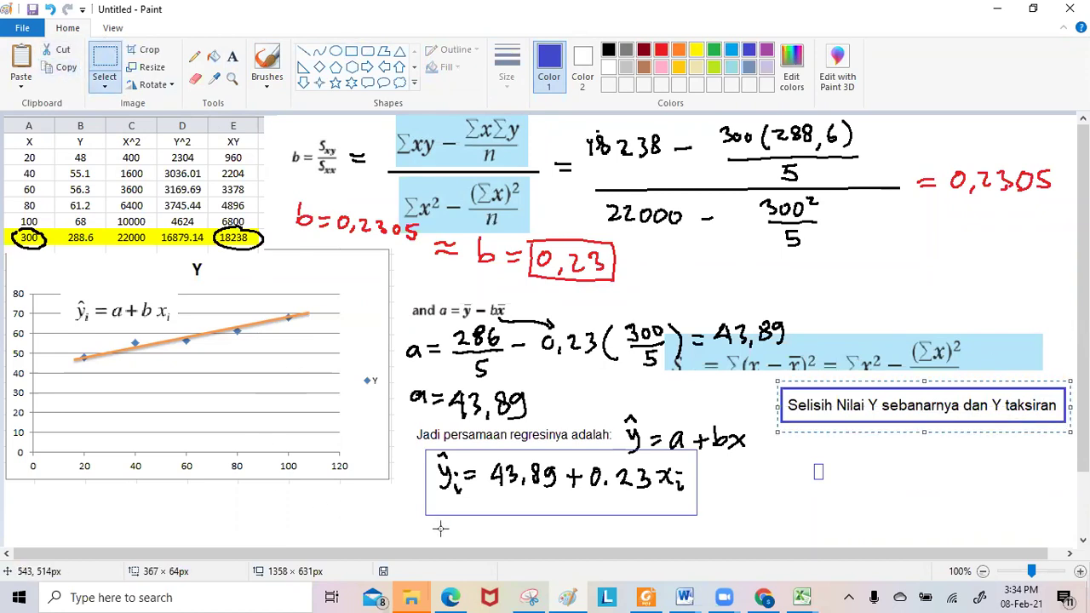
pyautogui.click(568, 596)
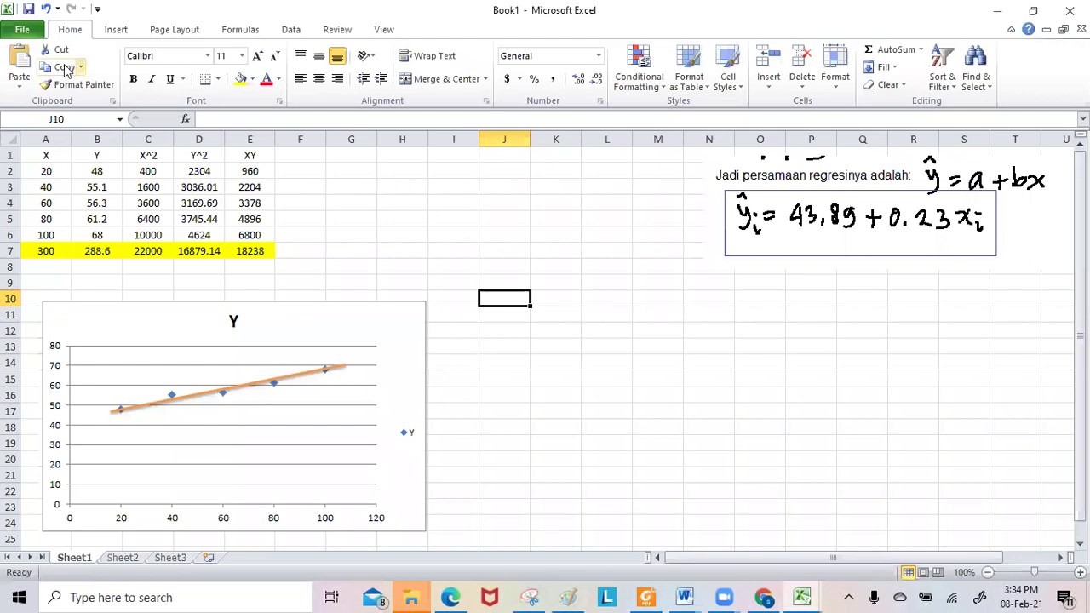
pyautogui.click(19, 61)
pyautogui.moveTo(80, 171); pyautogui.dragTo(562, 274)
pyautogui.click(862, 375)
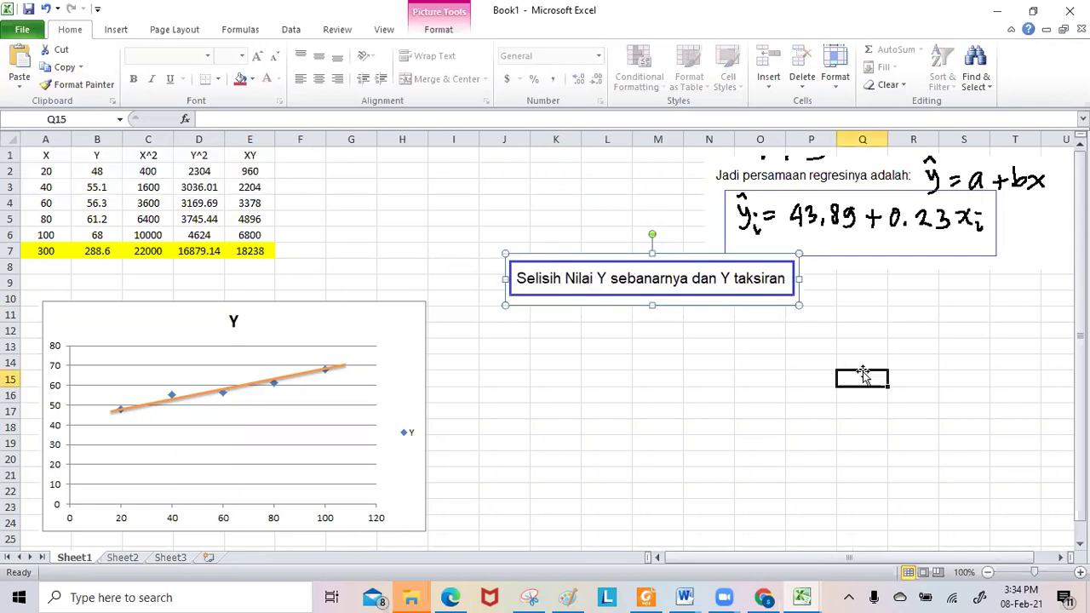
# Enter the headers "Y aktual", "Y taksiran" and "Eror" in cells K12, L12 and M12
pyautogui.click(554, 331)
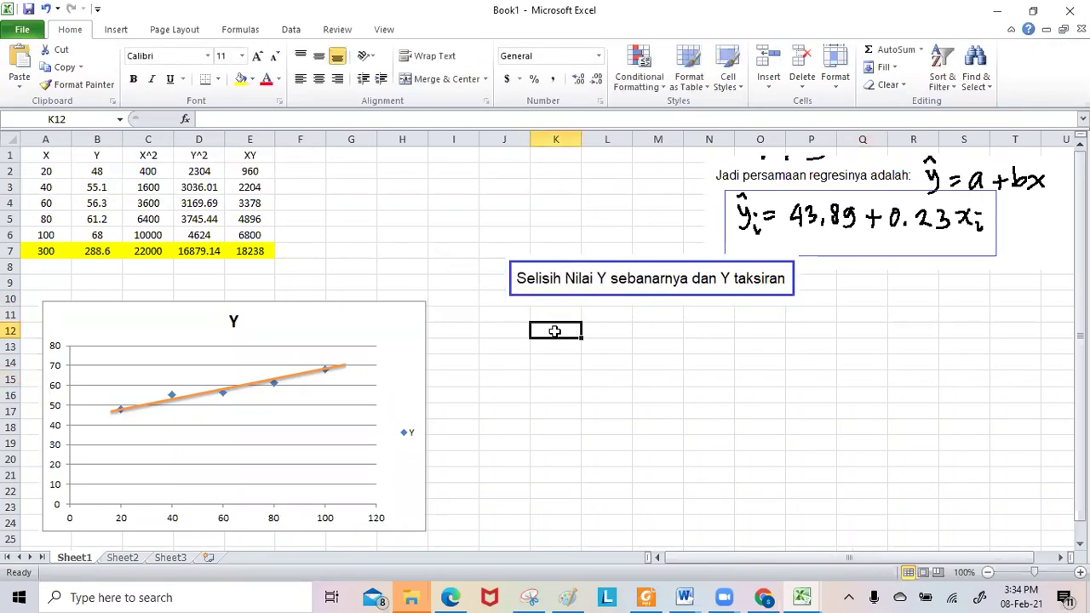
pyautogui.write('Y')
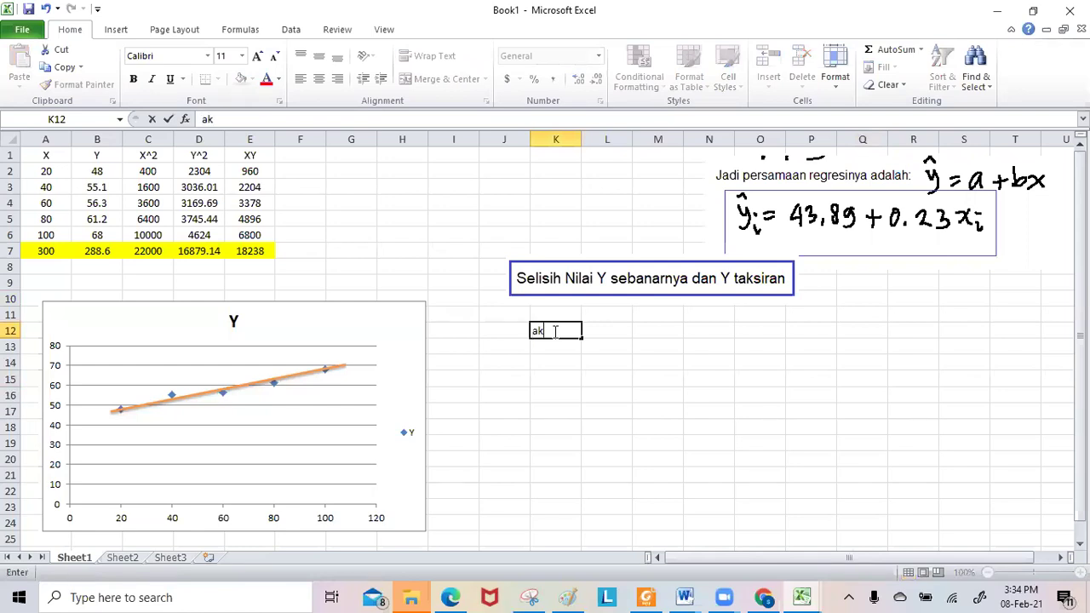
pyautogui.press('BackSpace')
pyautogui.press('BackSpace')
pyautogui.press('BackSpace')
pyautogui.press('BackSpace')
pyautogui.press('Tab')
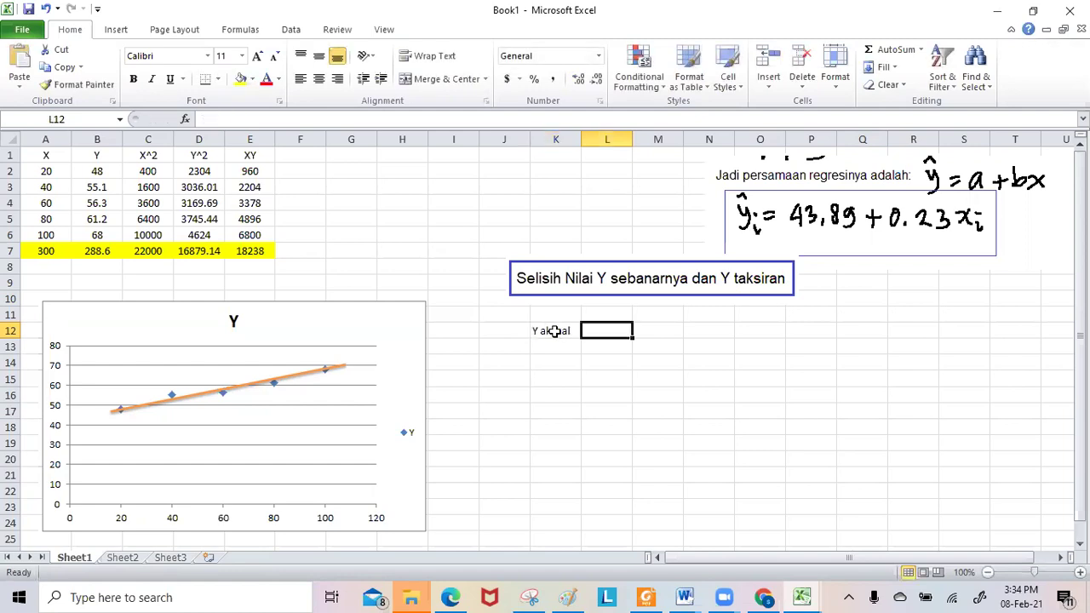
pyautogui.write('Y')
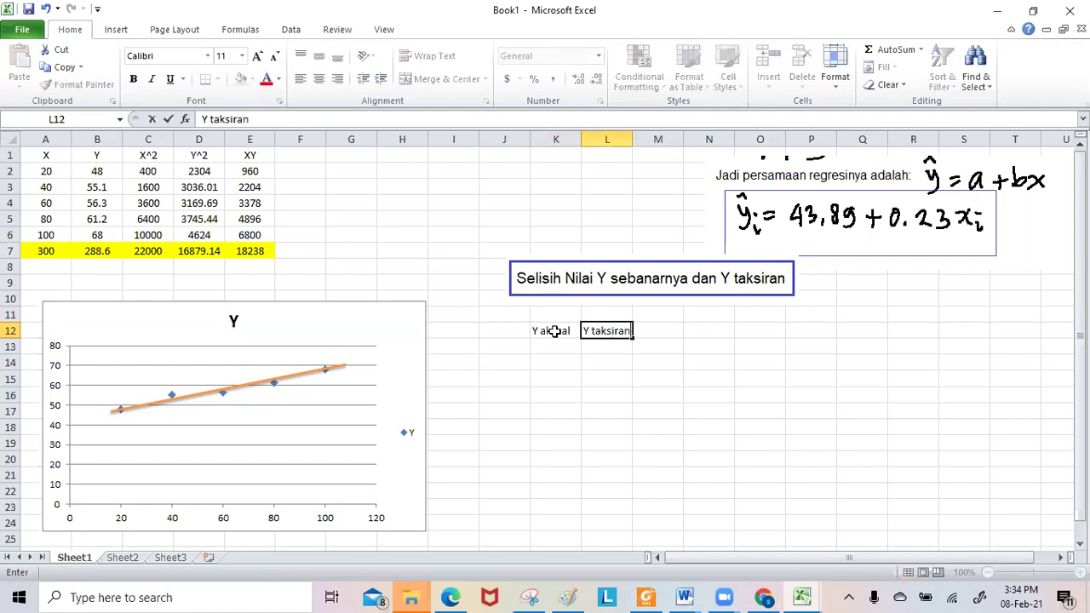
pyautogui.write(' taksiran')
pyautogui.click(661, 332)
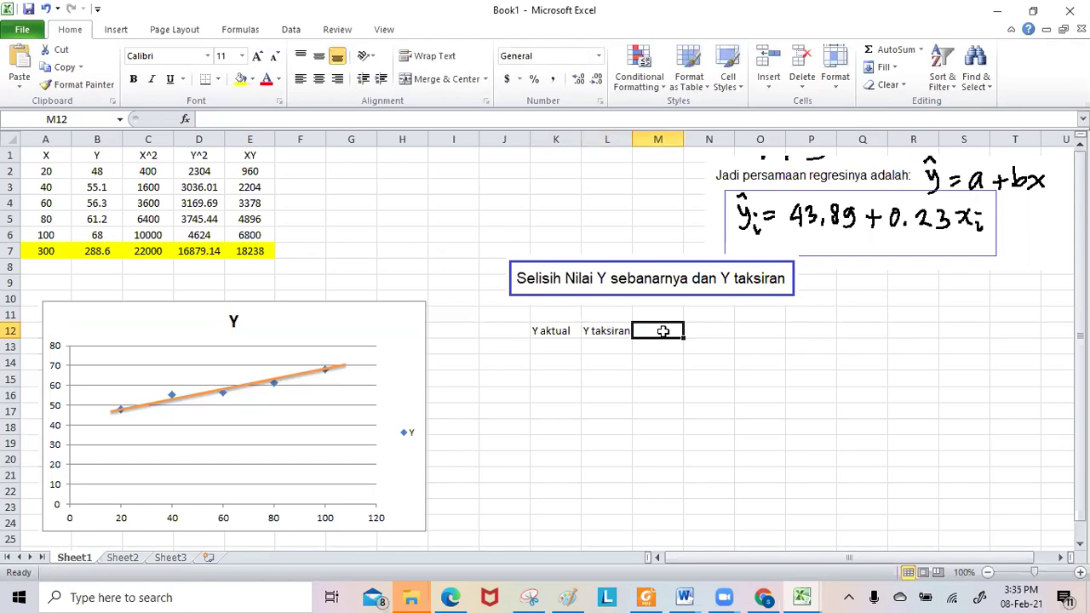
pyautogui.write('Eror')
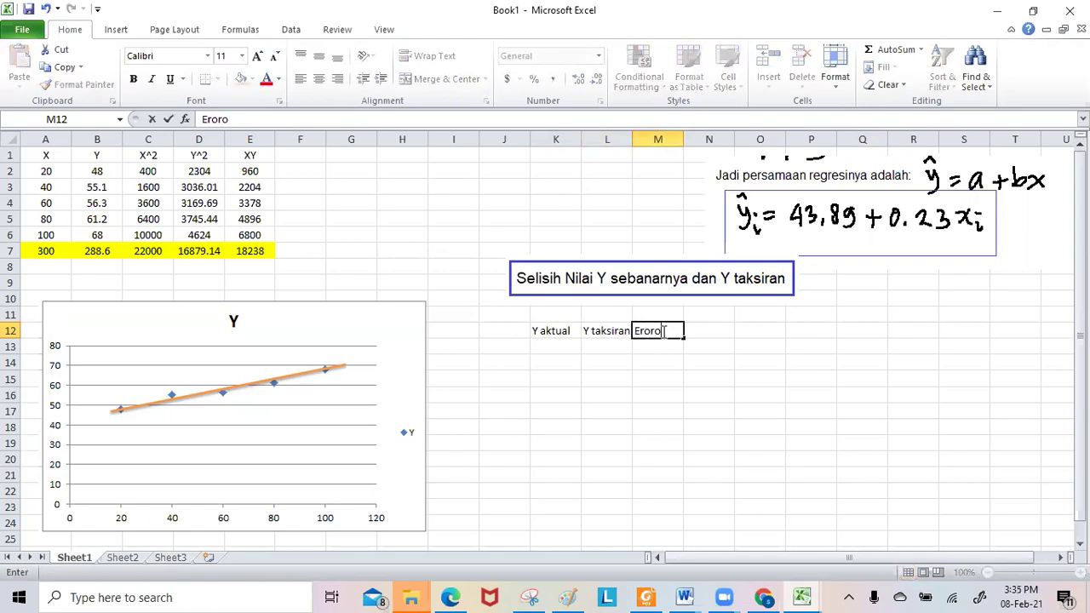
pyautogui.click(701, 391)
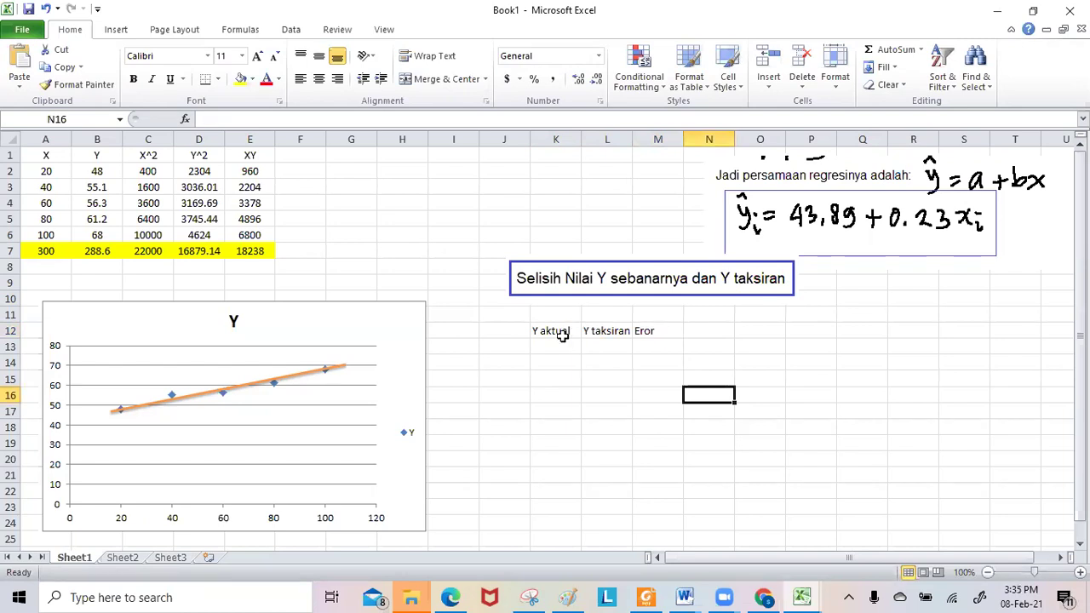
# Center the headers in cells K12:M12 horizontally
pyautogui.moveTo(538, 329); pyautogui.dragTo(673, 331)
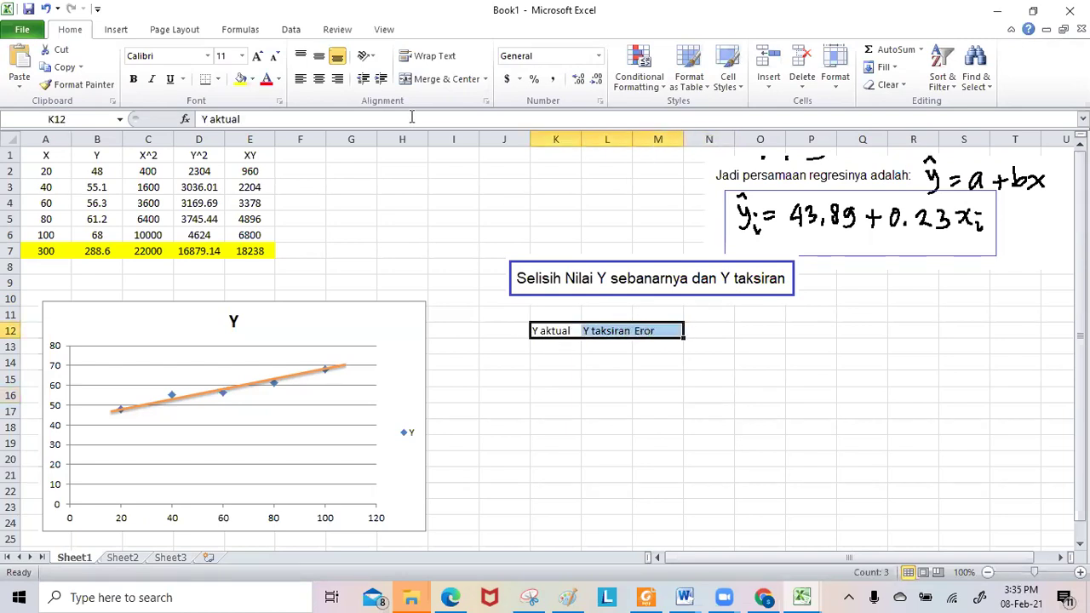
pyautogui.click(320, 79)
pyautogui.click(738, 365)
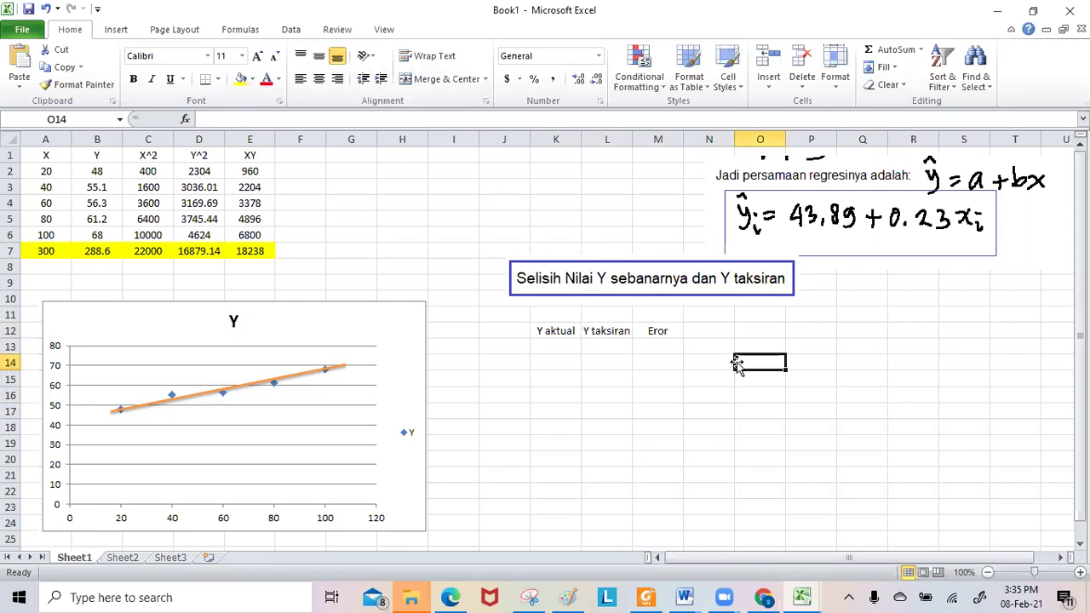
# Auto-fit the width of column L and copy the Y values from B2:B6 into K13:K17
pyautogui.doubleClick(630, 140)
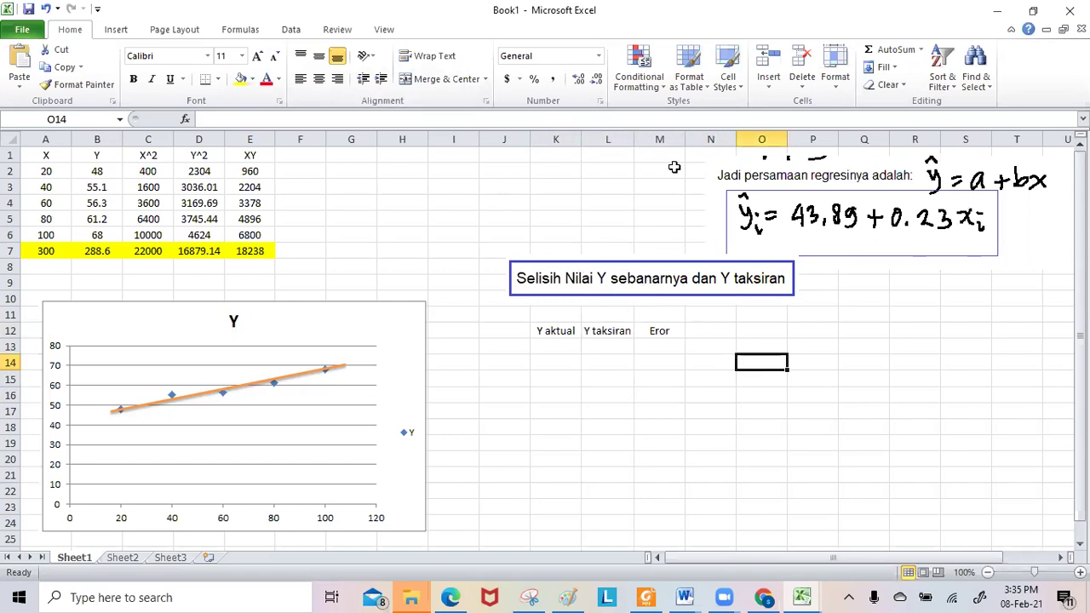
pyautogui.click(552, 346)
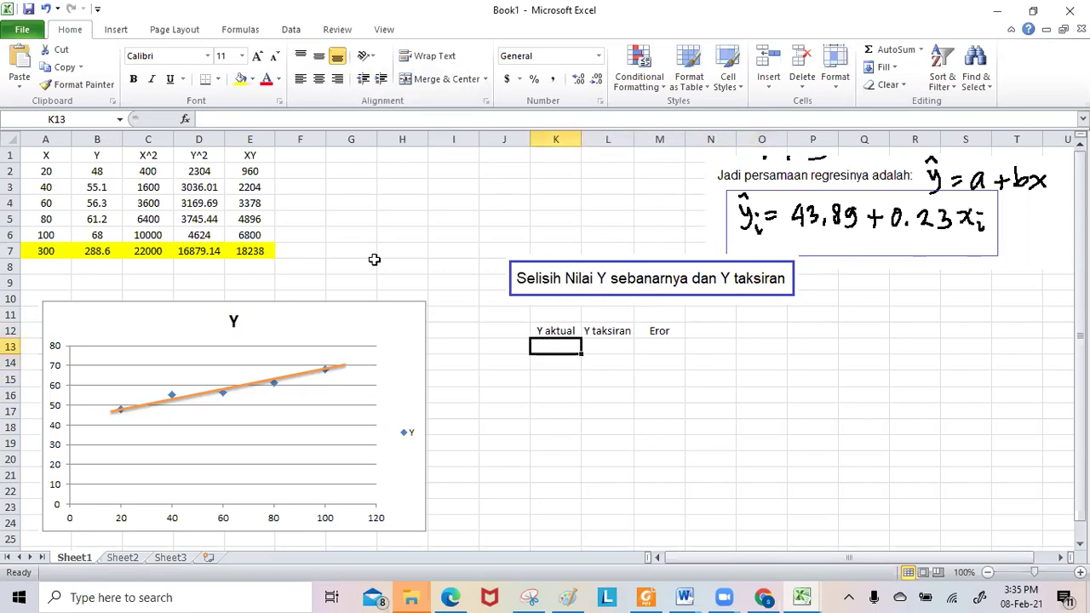
pyautogui.moveTo(98, 172); pyautogui.dragTo(97, 233)
pyautogui.click(61, 69)
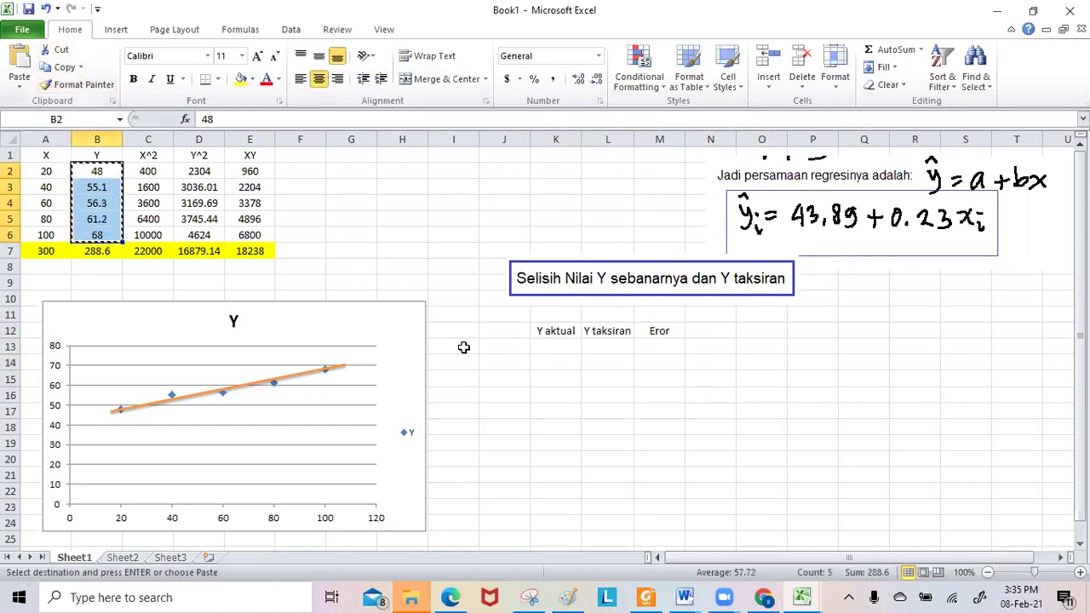
pyautogui.click(553, 346)
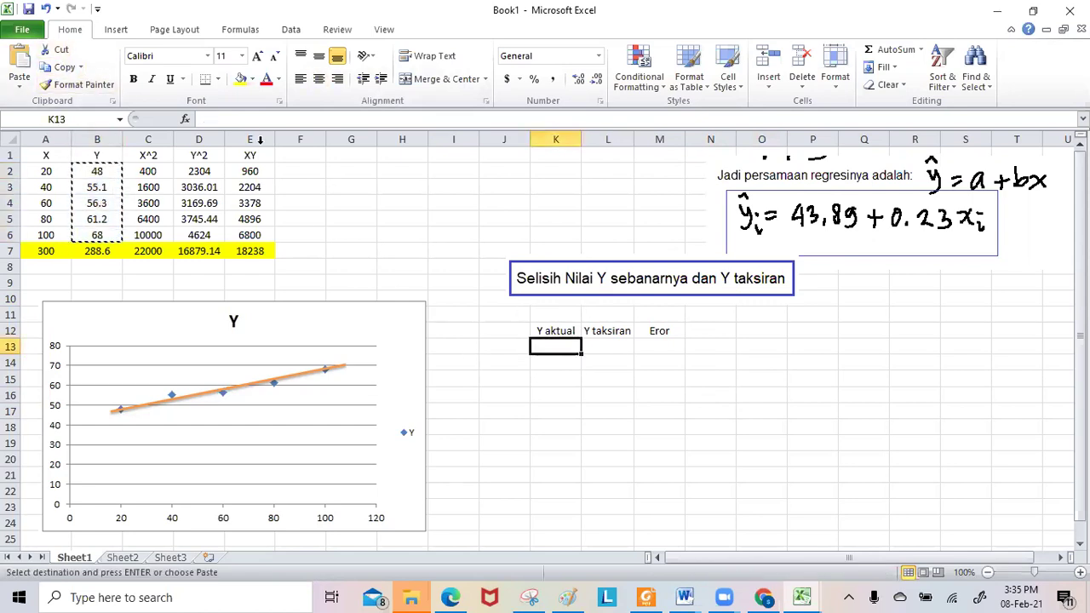
pyautogui.click(18, 61)
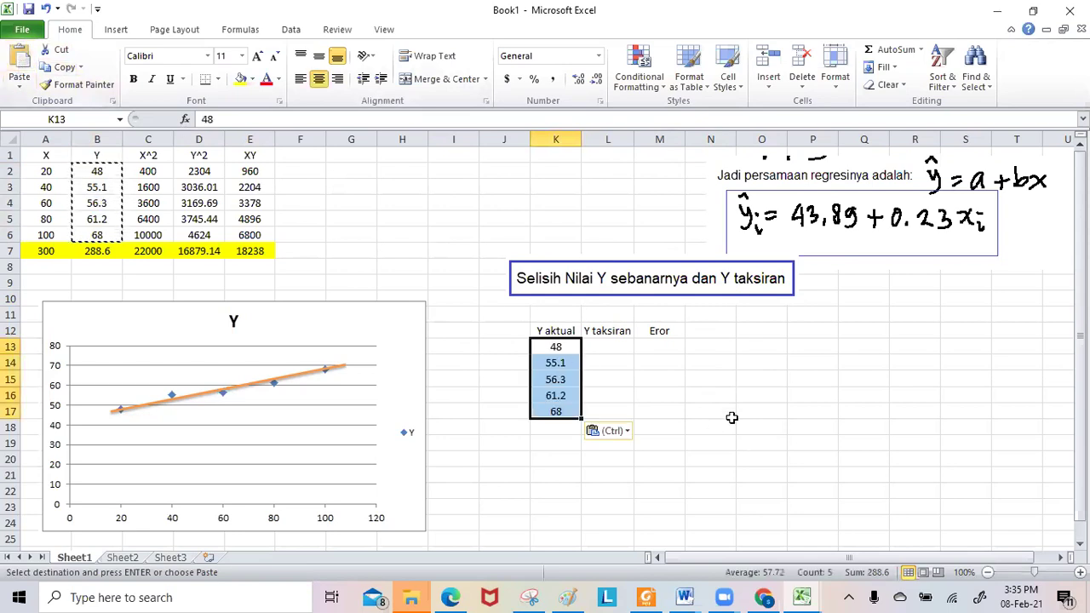
# Enter the header "X" in cell J12 and center it horizontally
pyautogui.click(606, 344)
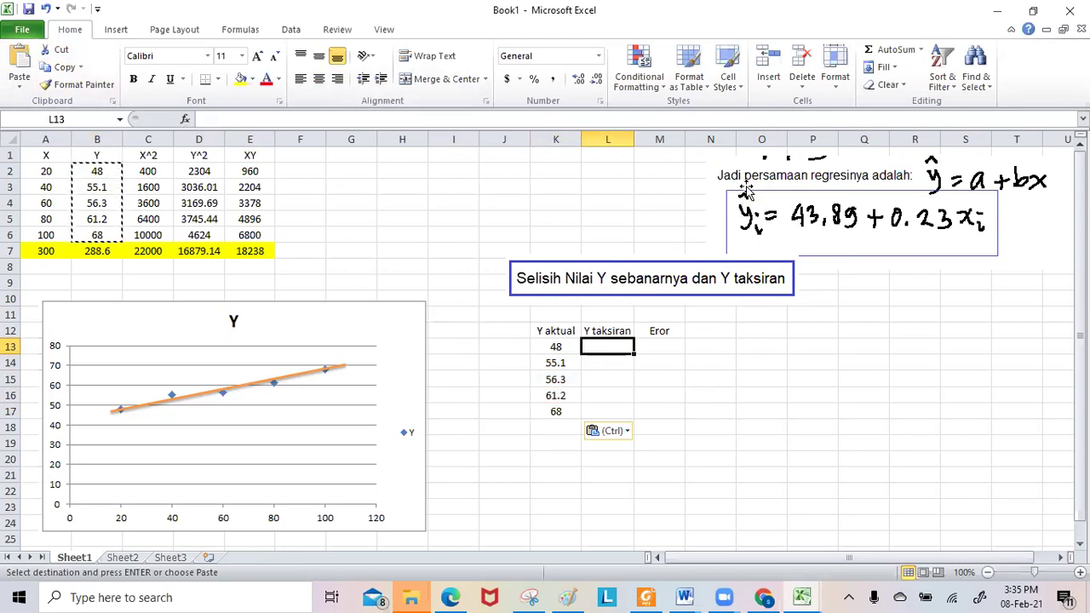
pyautogui.click(501, 332)
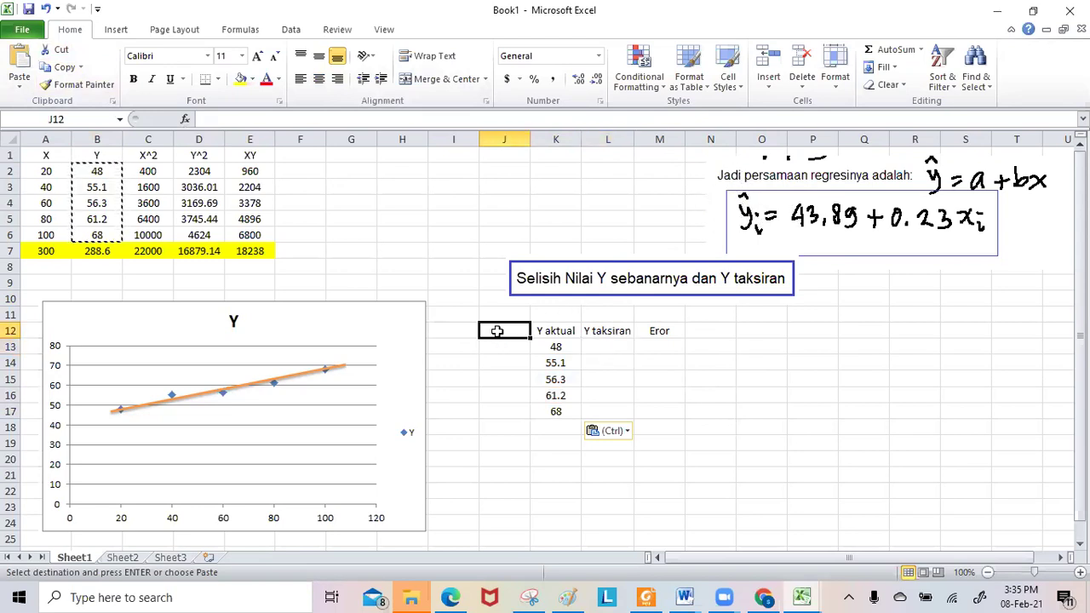
pyautogui.write('x')
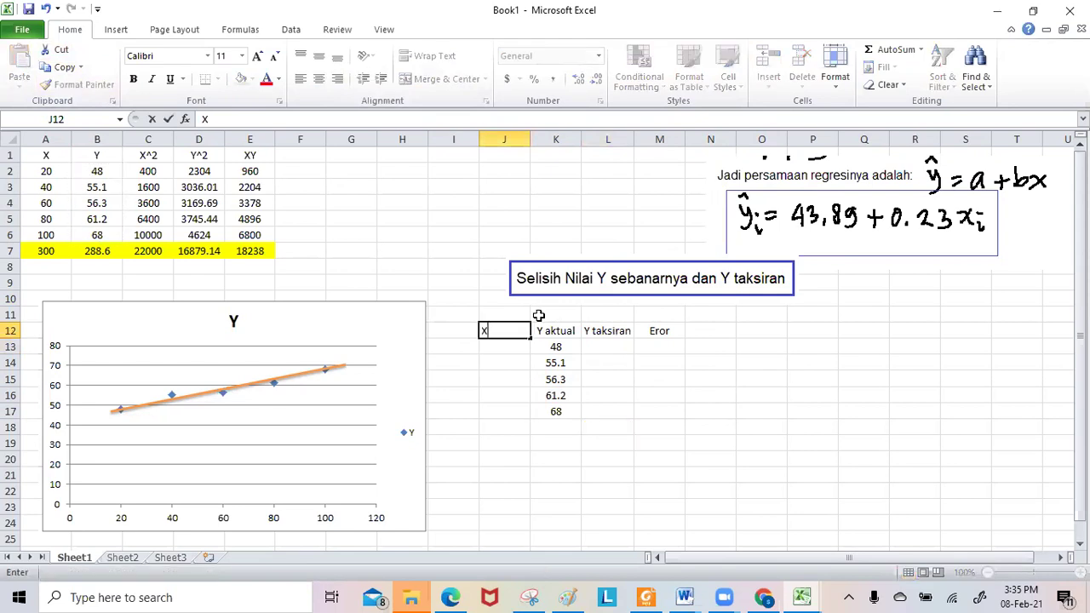
pyautogui.click(518, 312)
pyautogui.click(489, 331)
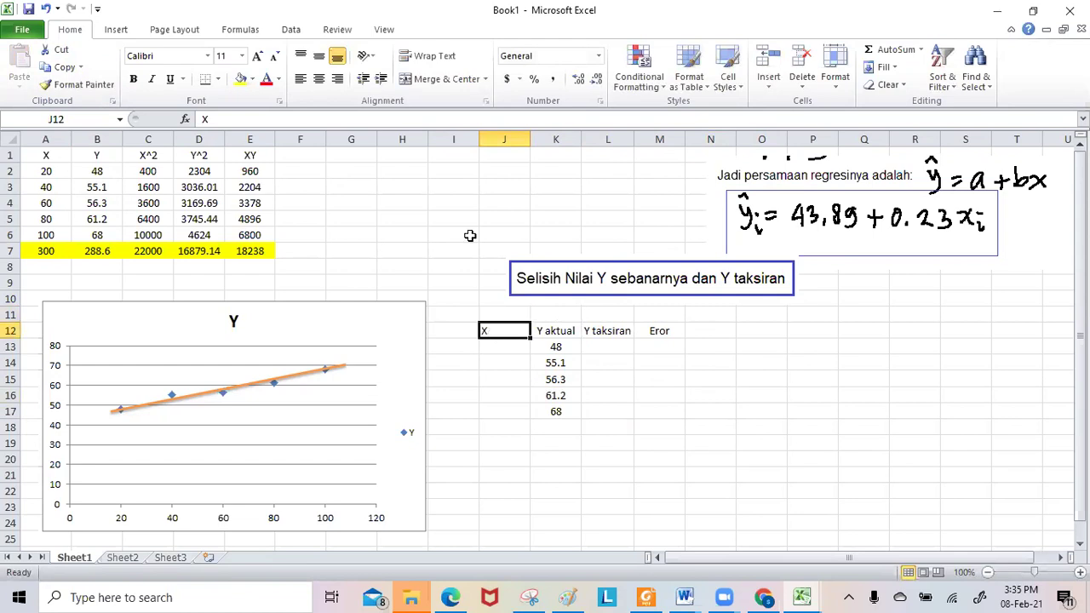
pyautogui.click(319, 78)
# Enter the X values 20, 40, 60, 80 and 100 in cells J13:J17 and center them horizontally
pyautogui.click(493, 345)
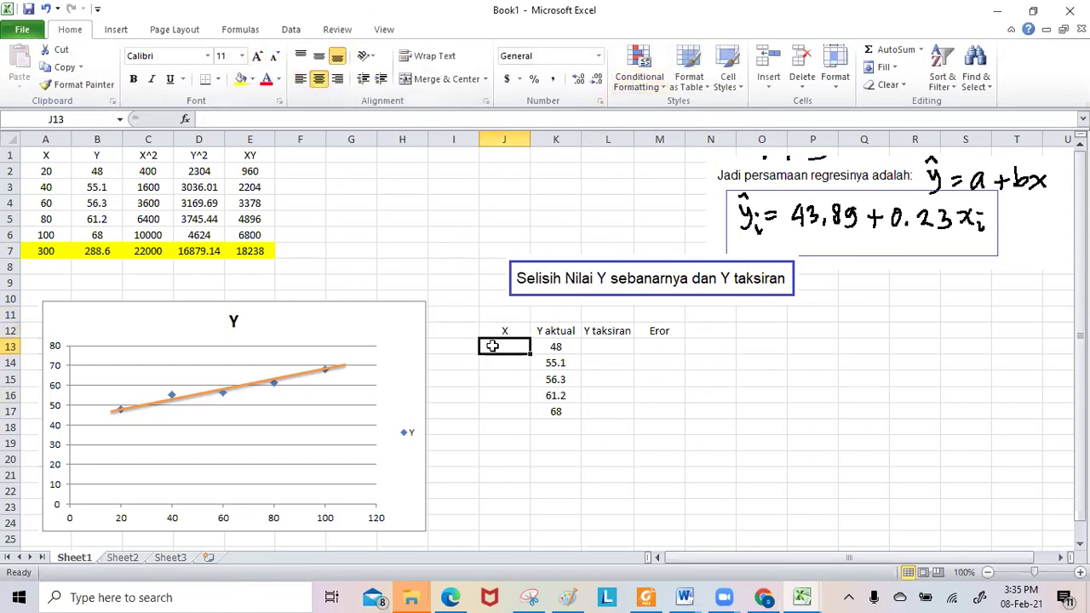
pyautogui.write('20')
pyautogui.press('Return')
pyautogui.write('40')
pyautogui.press('Return')
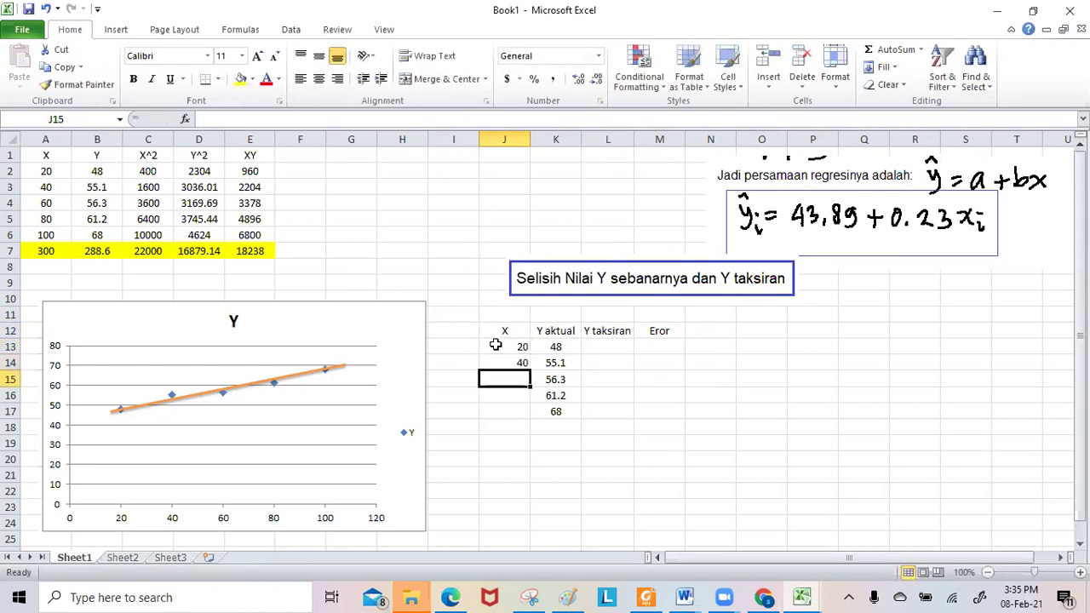
pyautogui.write('60')
pyautogui.press('Return')
pyautogui.write('80')
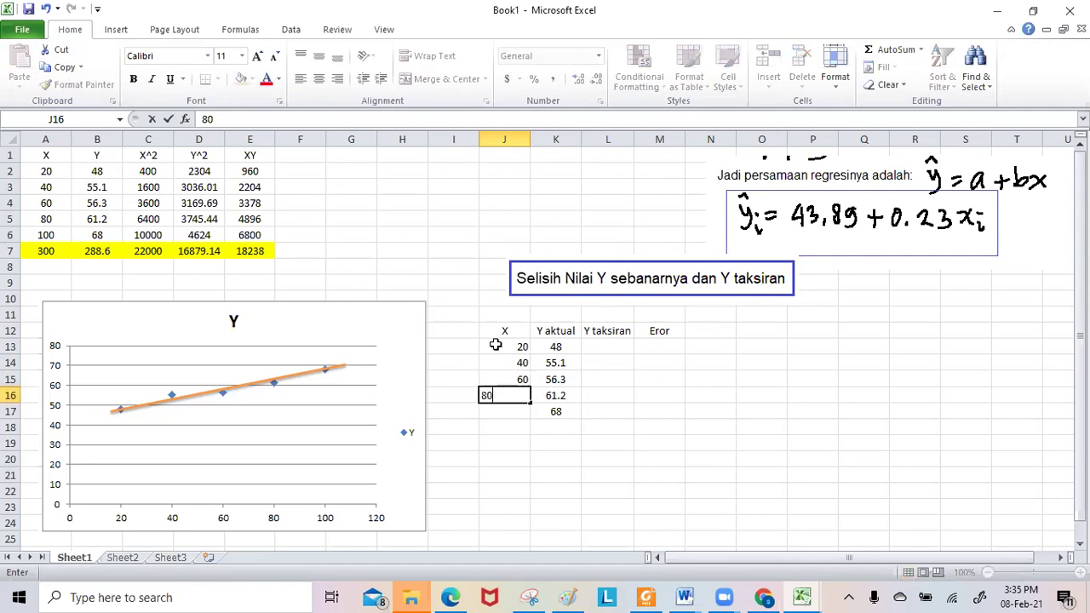
pyautogui.press('Return')
pyautogui.write('100')
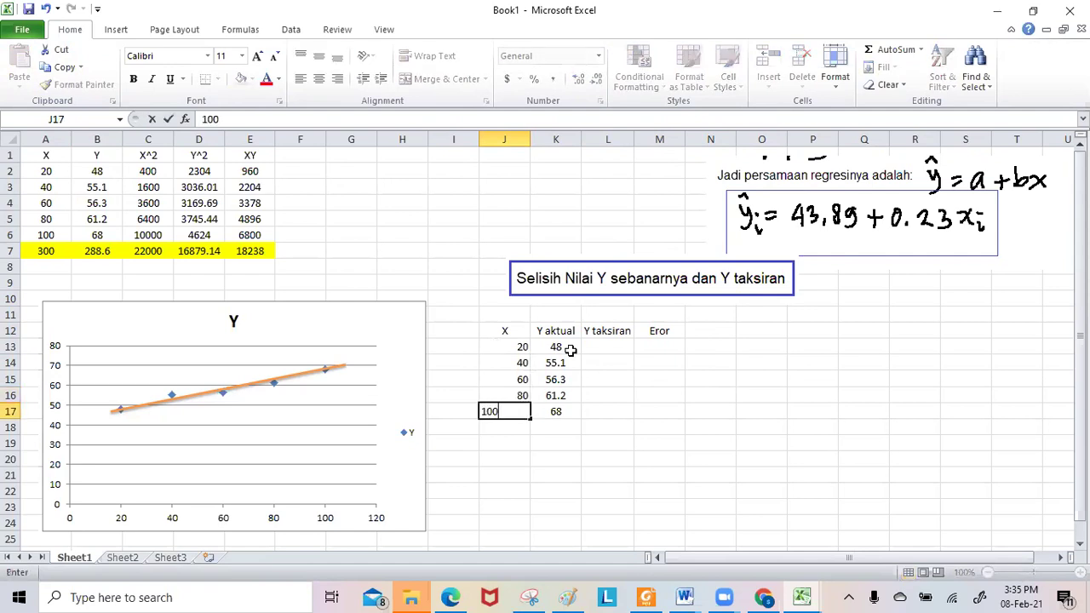
pyautogui.click(643, 368)
pyautogui.moveTo(506, 332); pyautogui.dragTo(526, 414)
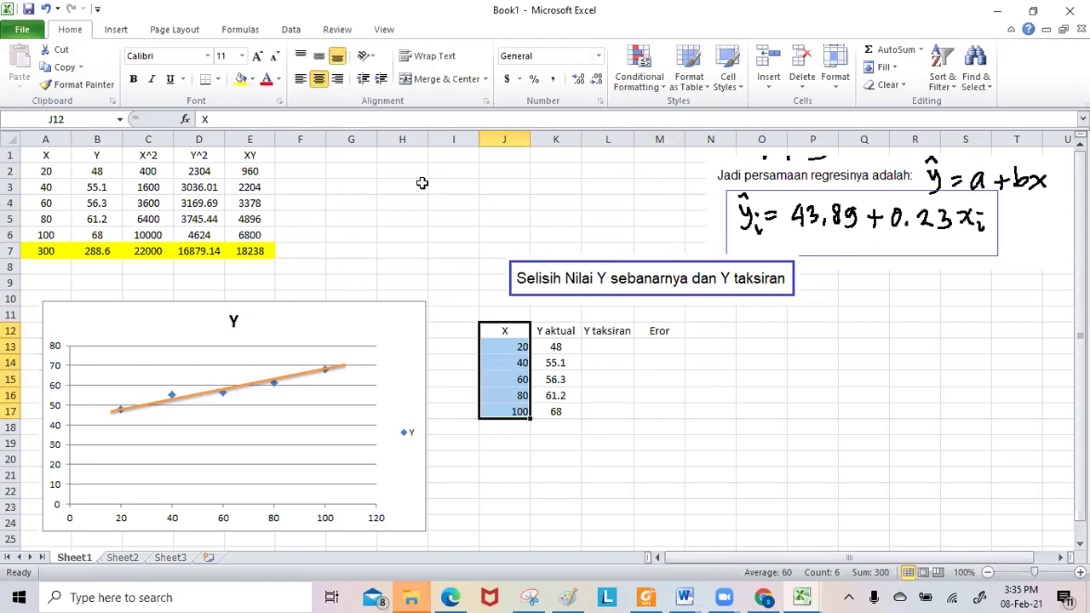
pyautogui.click(319, 79)
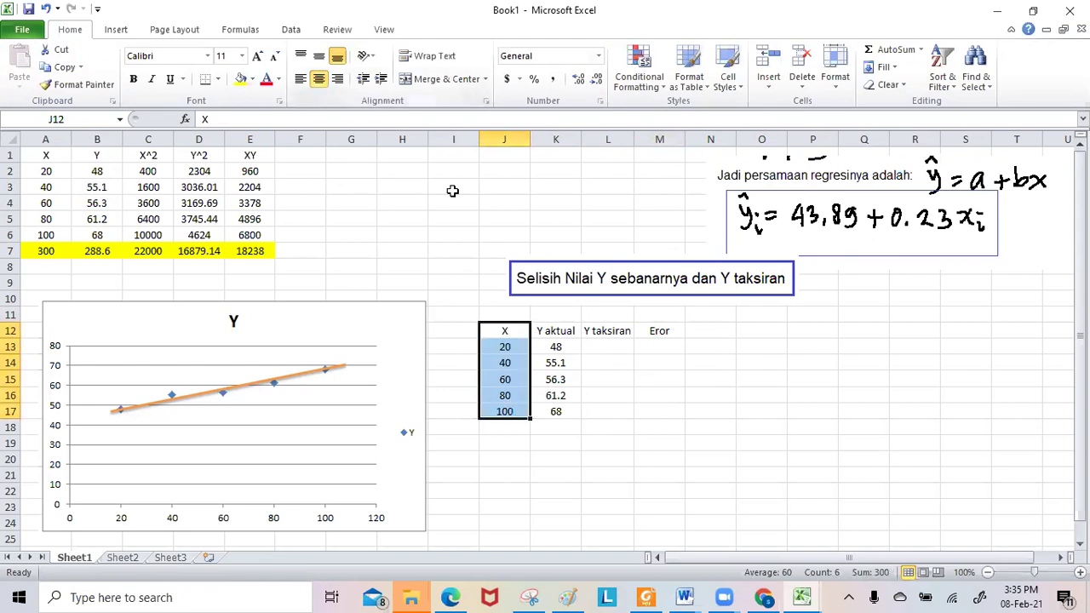
# Calculate the first estimated Y value in cell L13 with the formula =43.89+0.23*J13
pyautogui.click(596, 347)
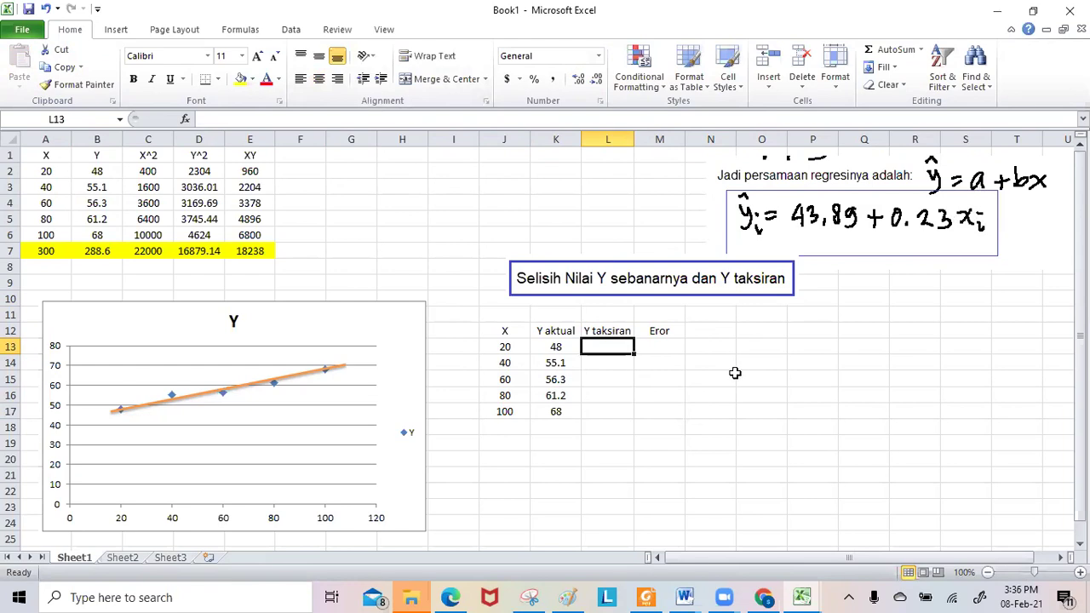
pyautogui.write('=')
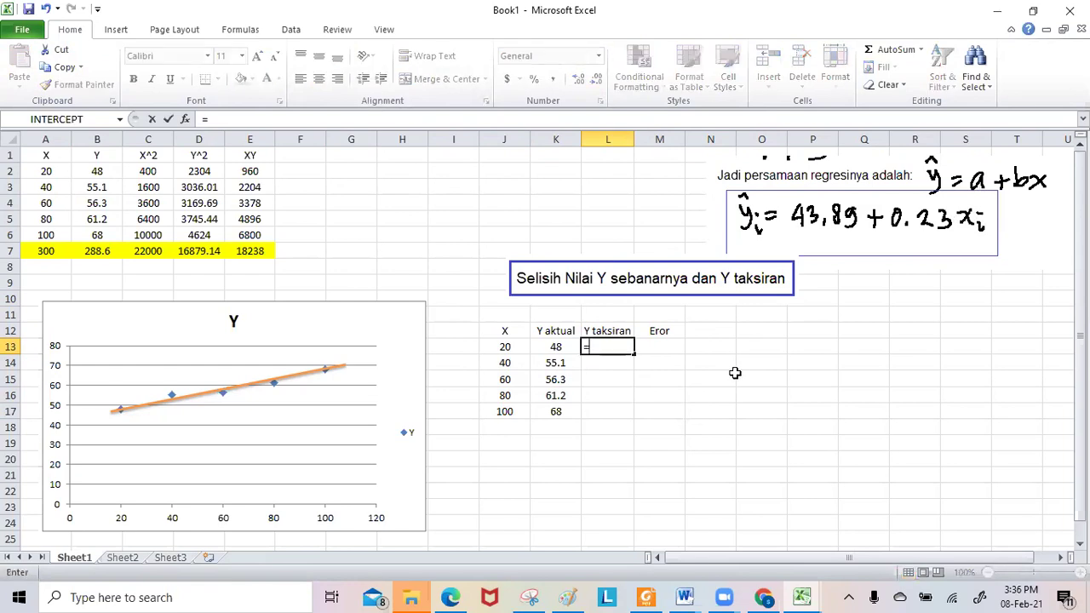
pyautogui.write('43.89+0.23*')
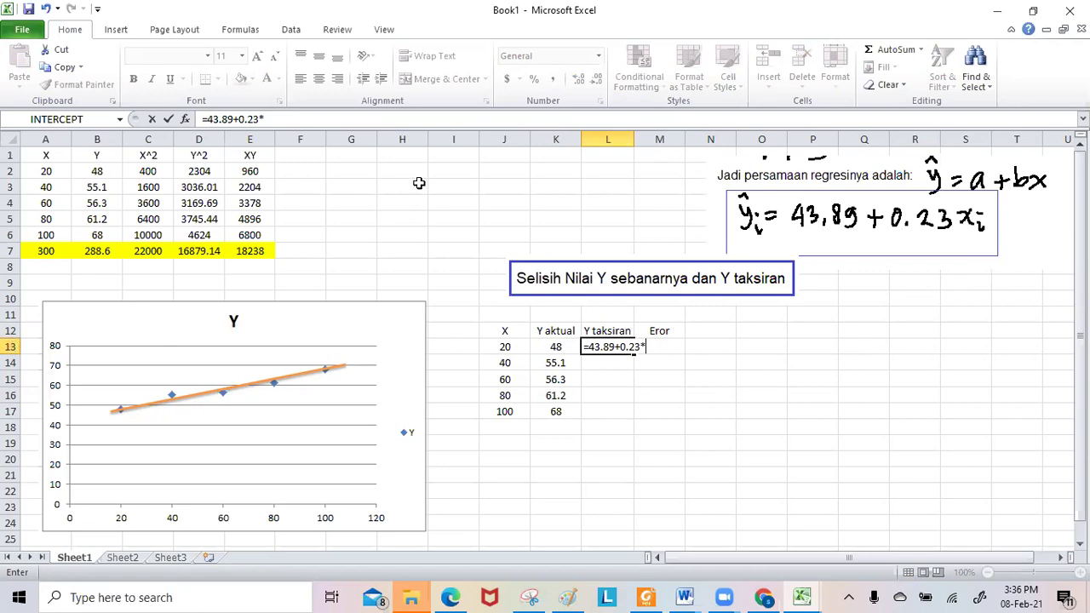
pyautogui.click(504, 343)
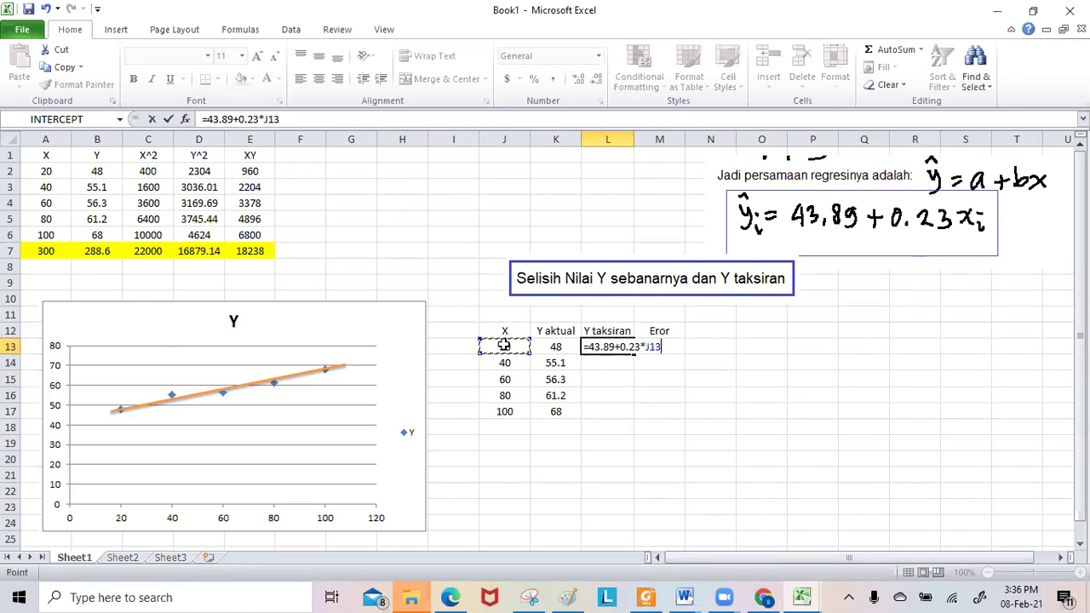
pyautogui.press('Return')
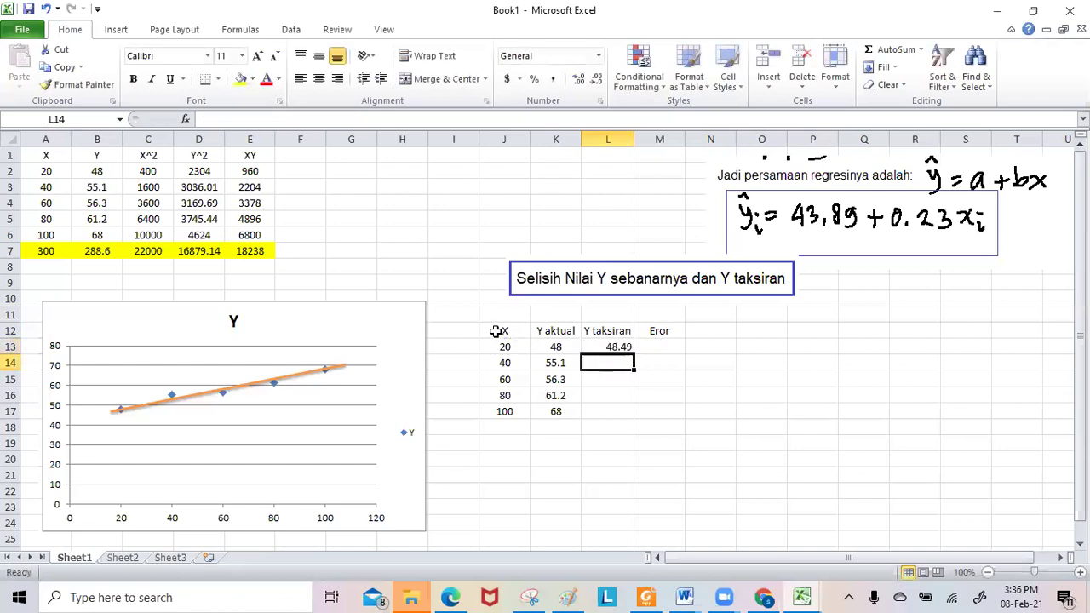
# Fill the estimated Y formula from L13 down to L17 and center the values horizontally
pyautogui.click(615, 349)
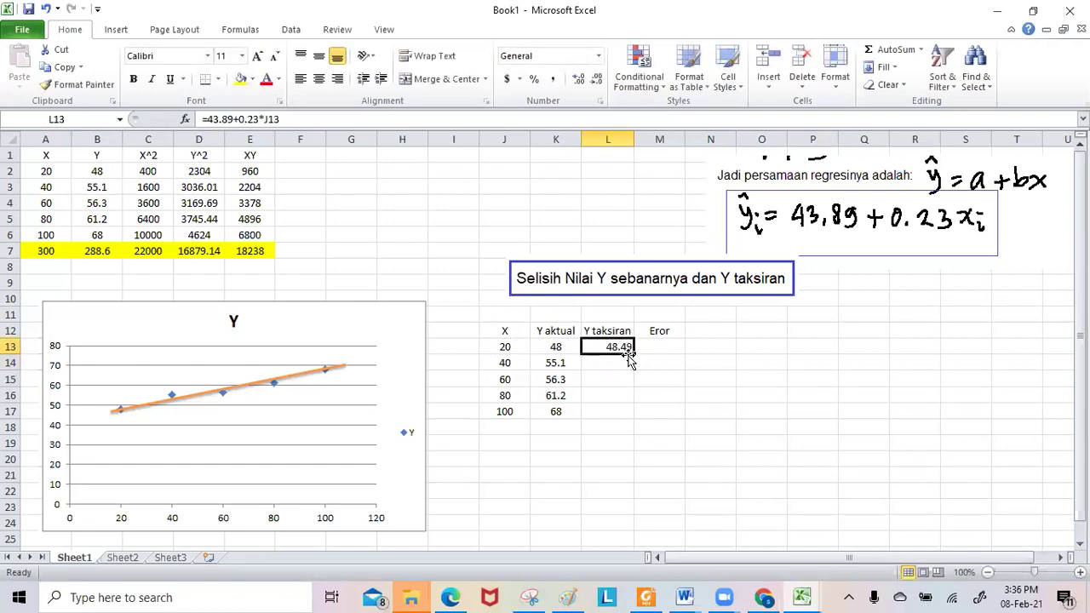
pyautogui.moveTo(631, 357); pyautogui.dragTo(640, 416)
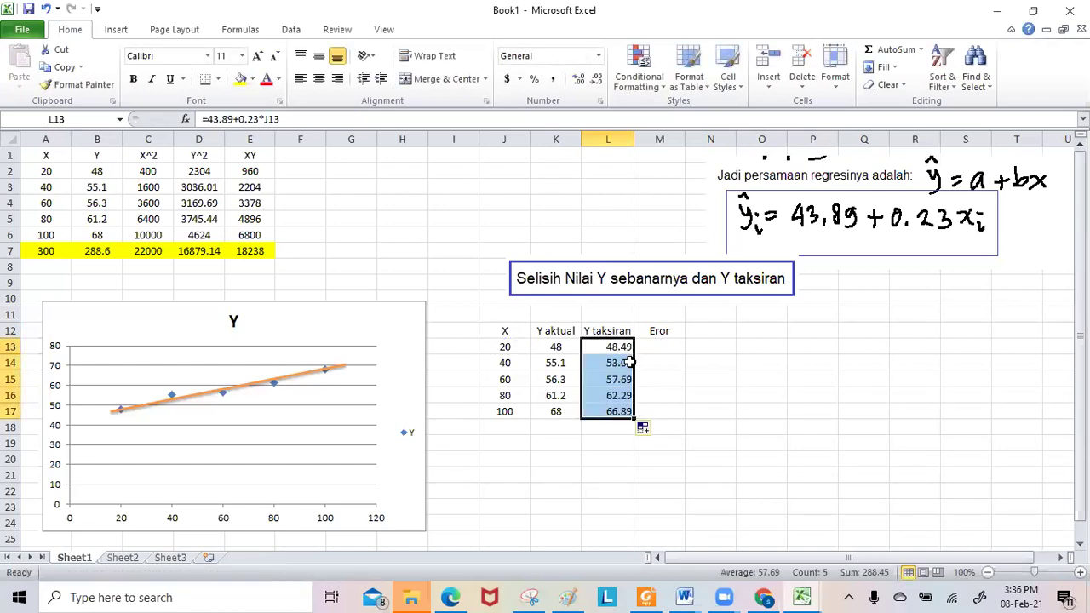
pyautogui.click(318, 79)
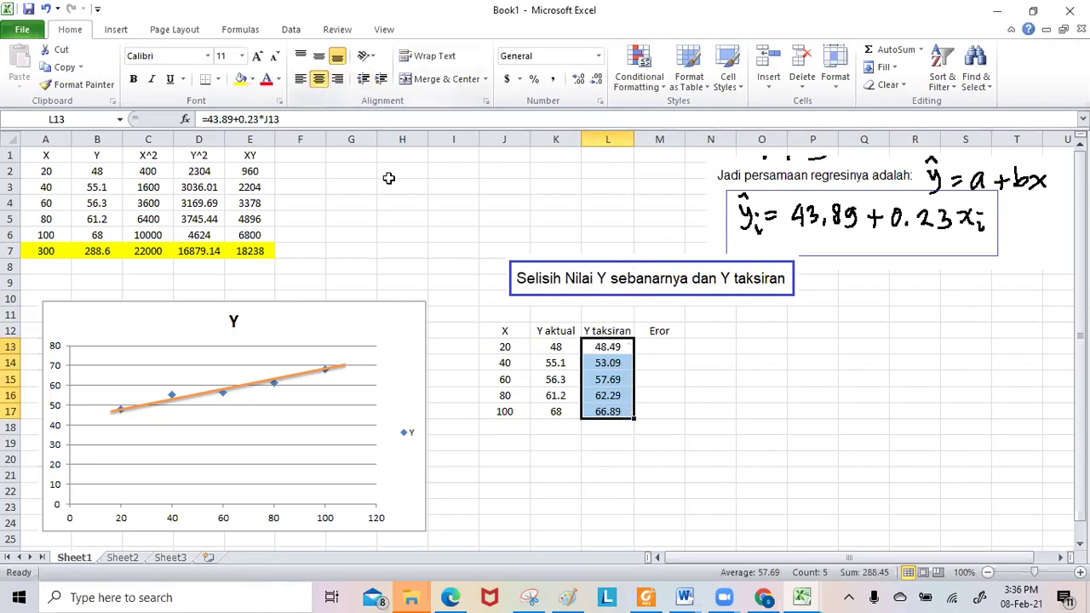
pyautogui.click(710, 369)
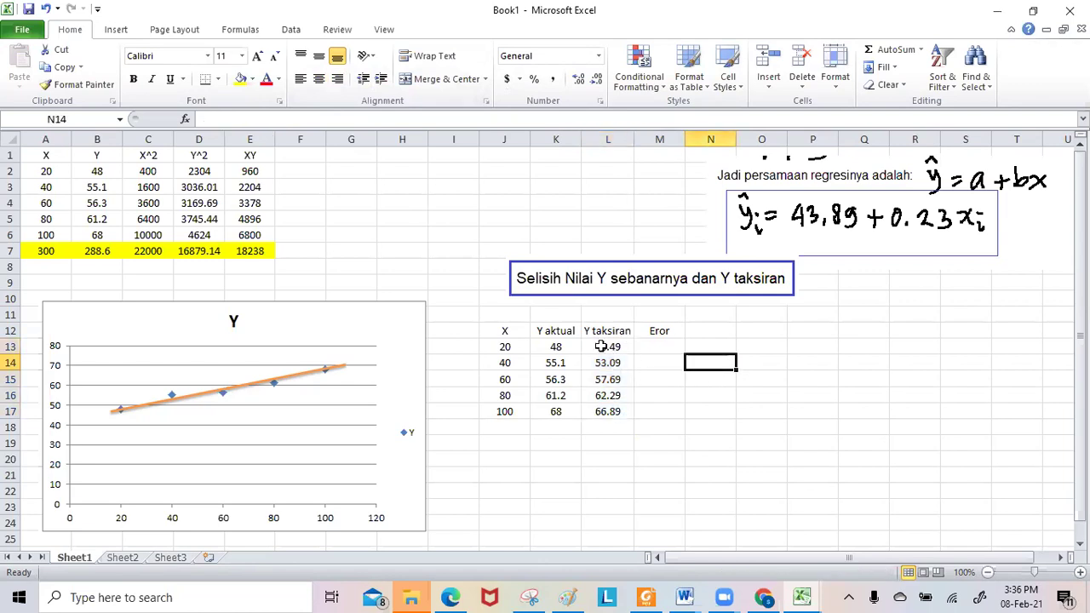
# Calculate the absolute error in cell M13 with the formula =ABS(K13-L13) and fill it down to M17
pyautogui.moveTo(556, 331); pyautogui.dragTo(600, 406)
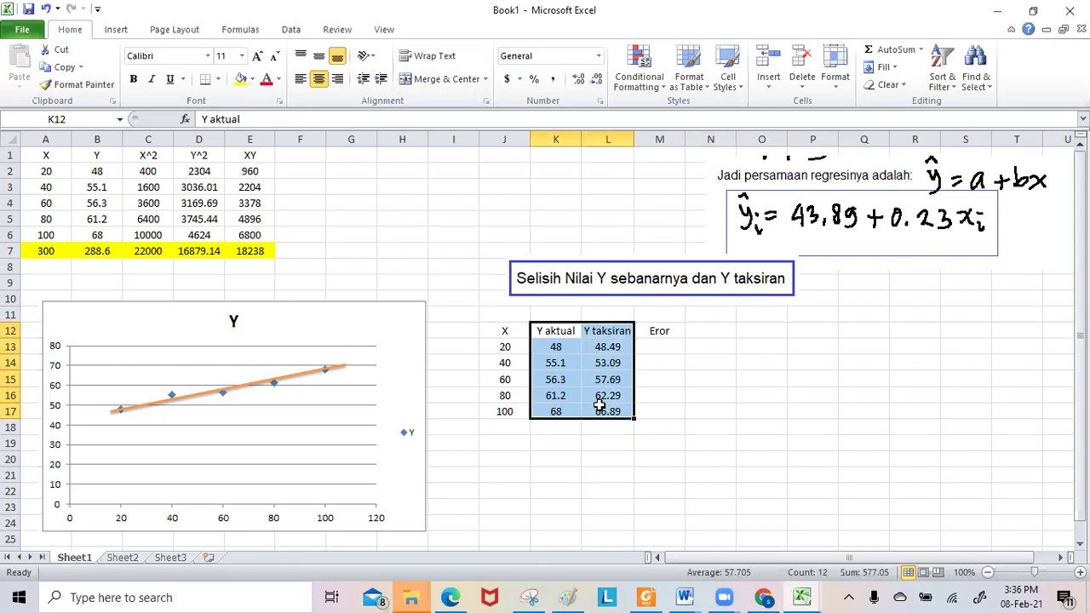
pyautogui.click(660, 348)
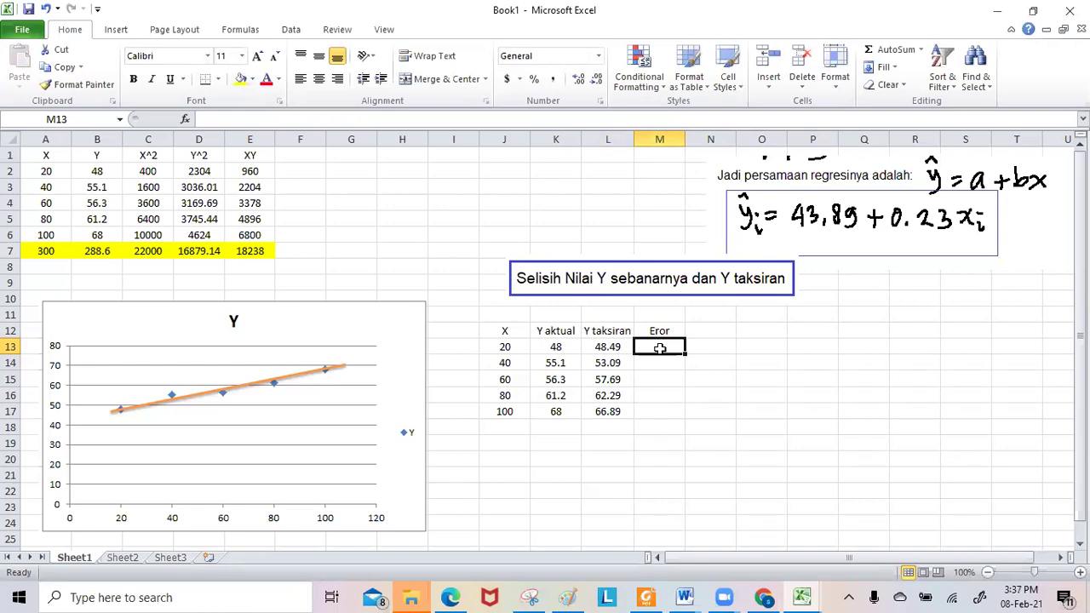
pyautogui.write('=')
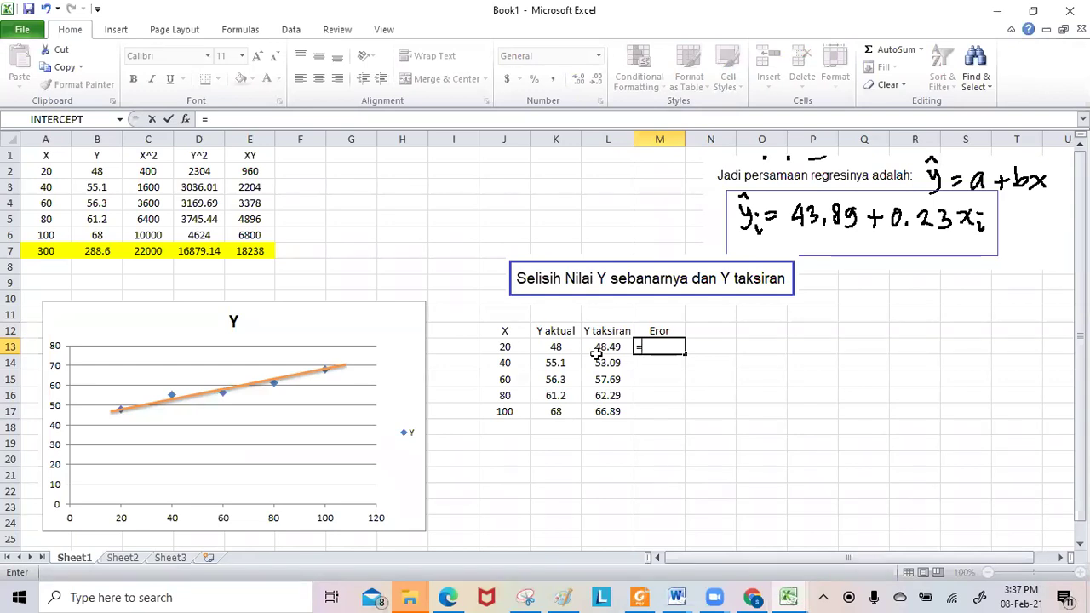
pyautogui.write('A')
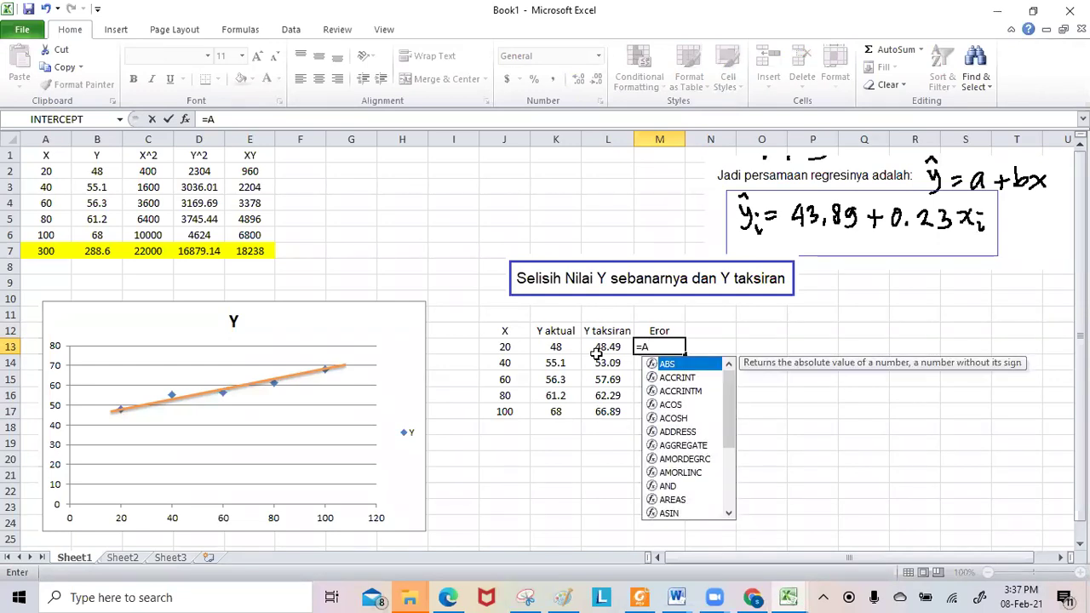
pyautogui.write('BS')
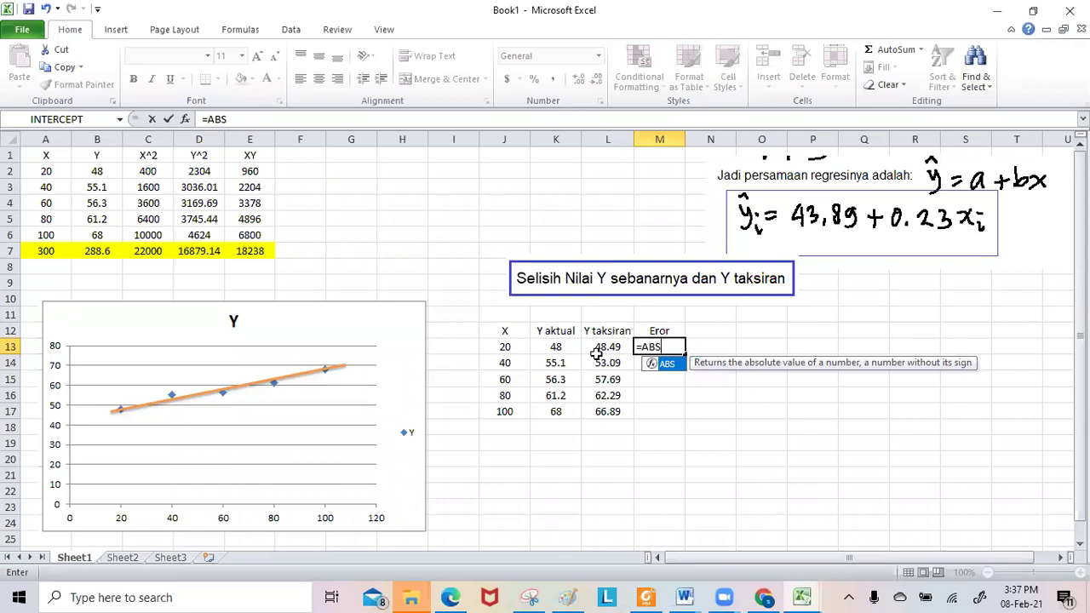
pyautogui.write('(')
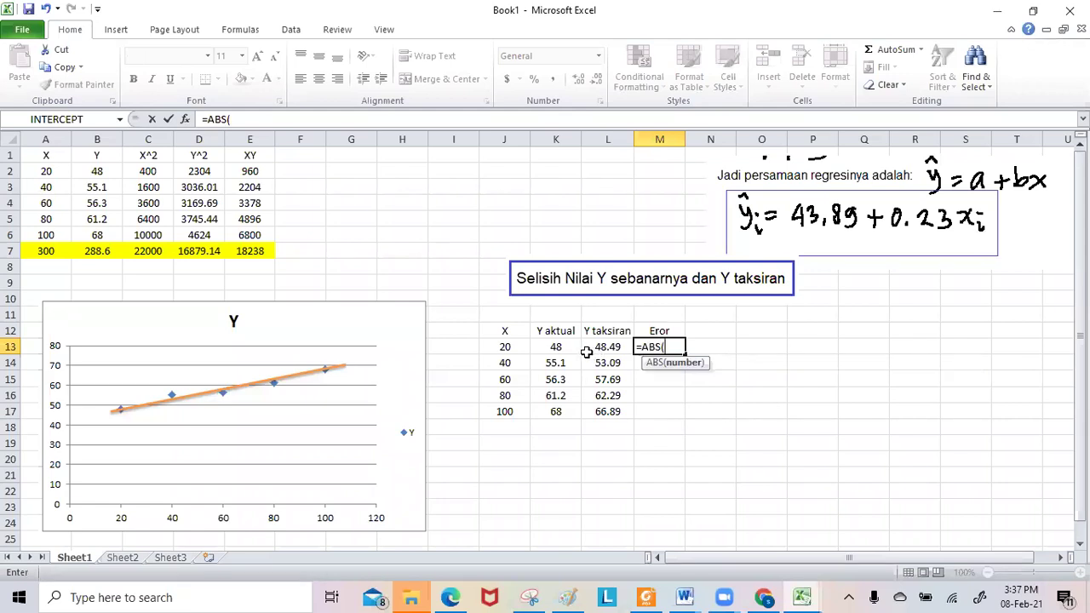
pyautogui.click(559, 346)
pyautogui.write('-')
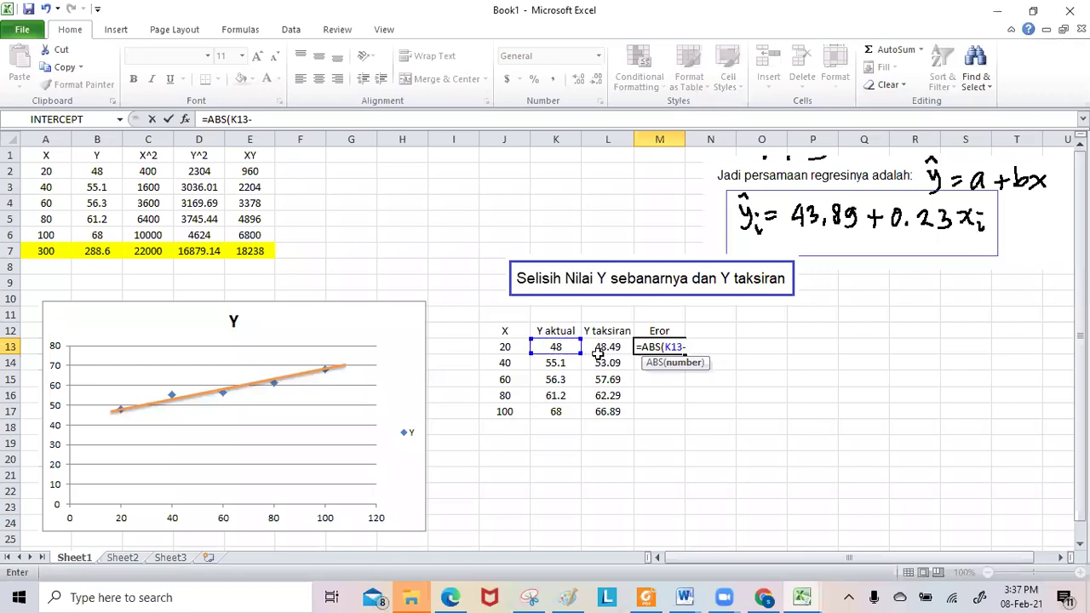
pyautogui.click(606, 348)
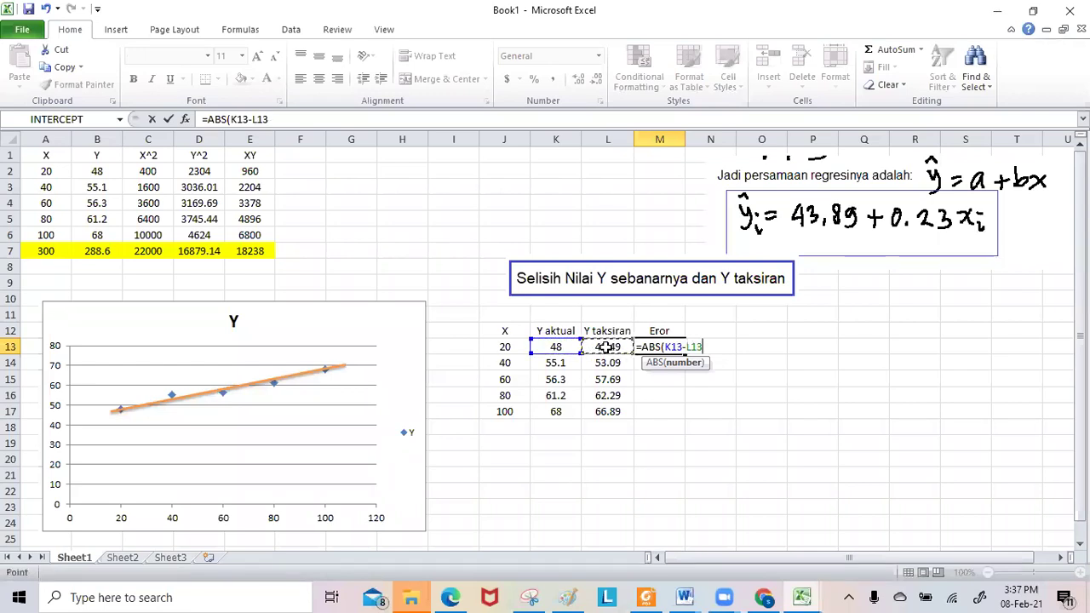
pyautogui.write(')')
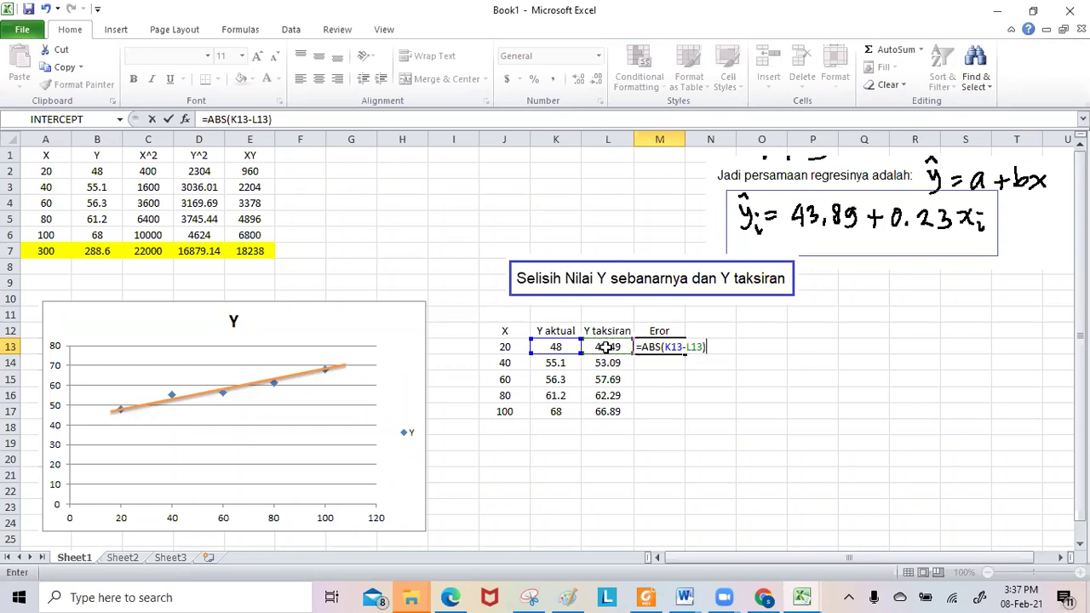
pyautogui.press('Return')
pyautogui.click(661, 345)
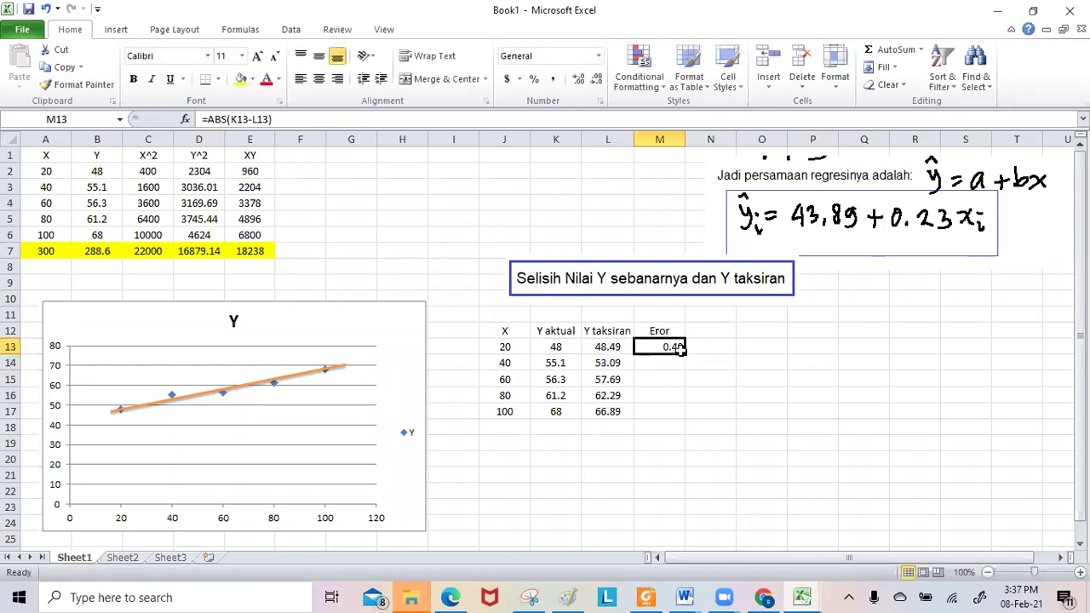
pyautogui.moveTo(685, 353); pyautogui.dragTo(683, 416)
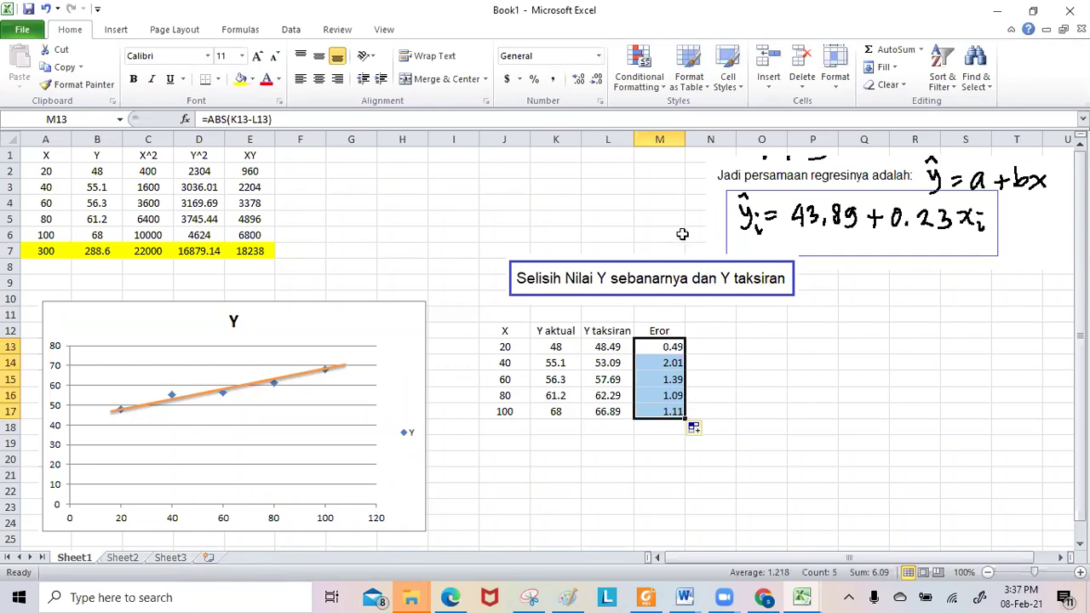
# Center the absolute error values in cells M13:M17 horizontally
pyautogui.click(318, 78)
pyautogui.click(764, 406)
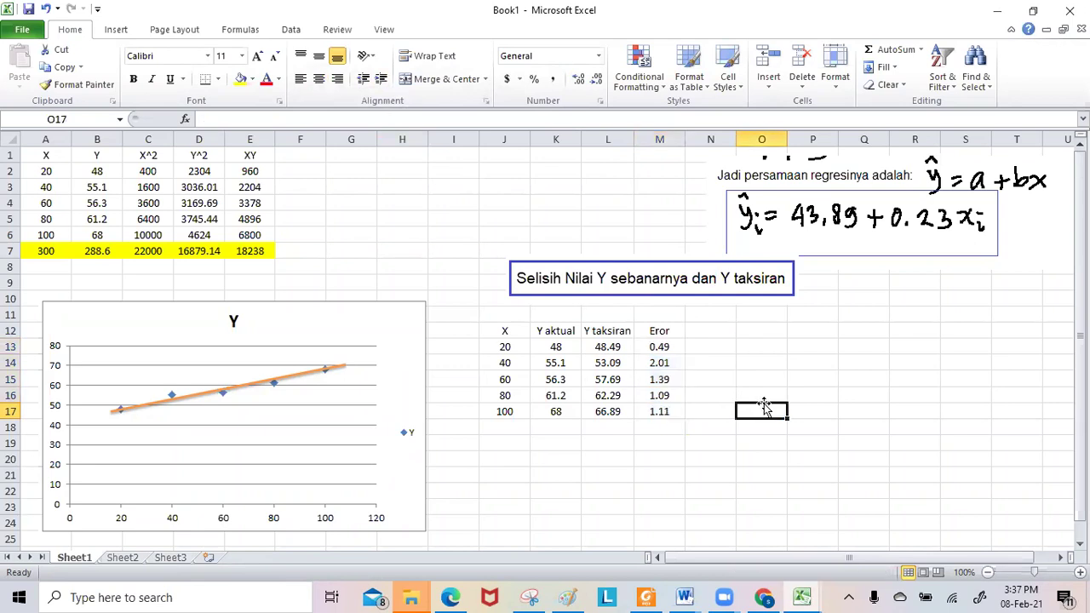
# Compare the actual Y, estimated Y and error values row by row, and review the regression equation picture
pyautogui.click(555, 363)
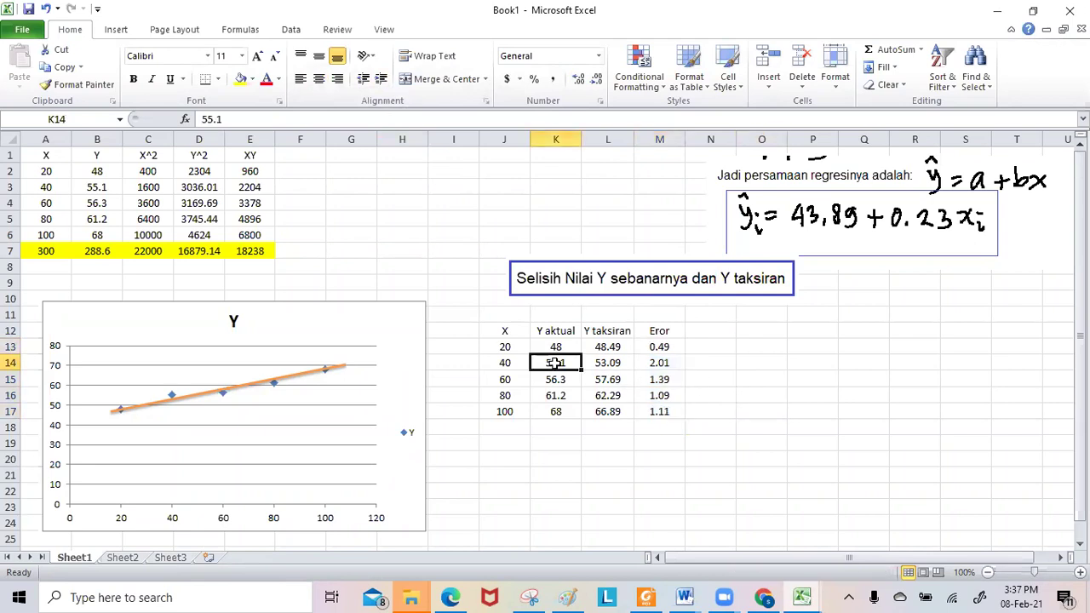
pyautogui.click(603, 365)
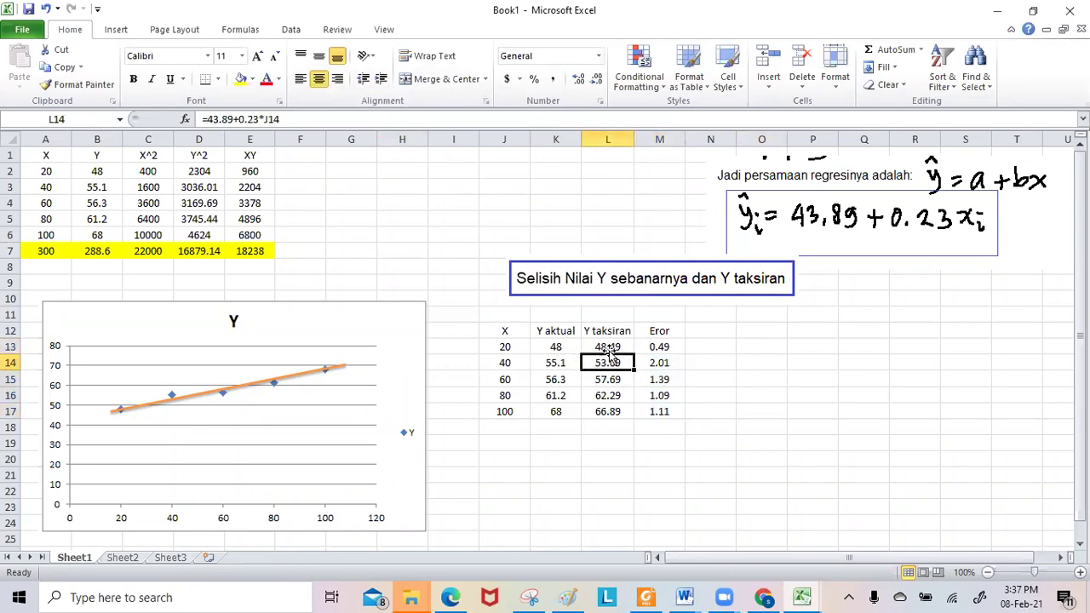
pyautogui.click(552, 347)
pyautogui.click(607, 353)
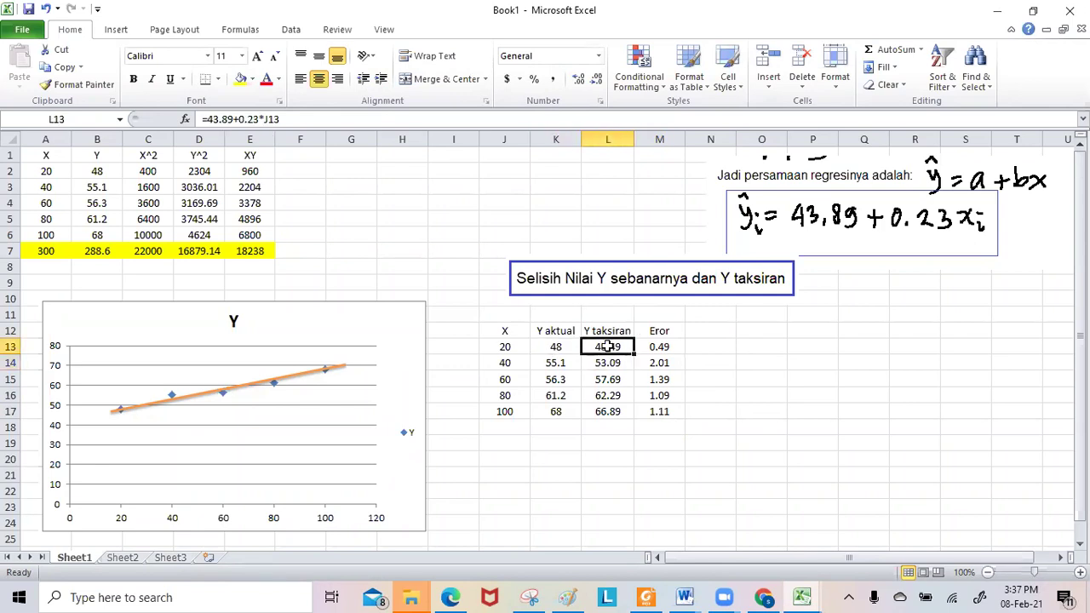
pyautogui.click(784, 217)
pyautogui.click(623, 349)
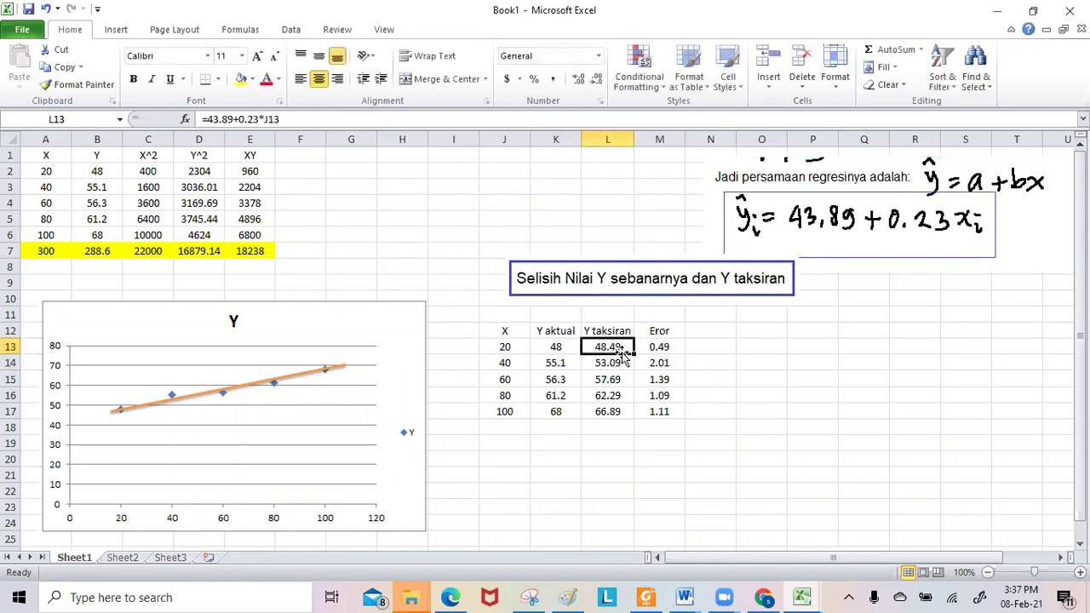
pyautogui.click(555, 413)
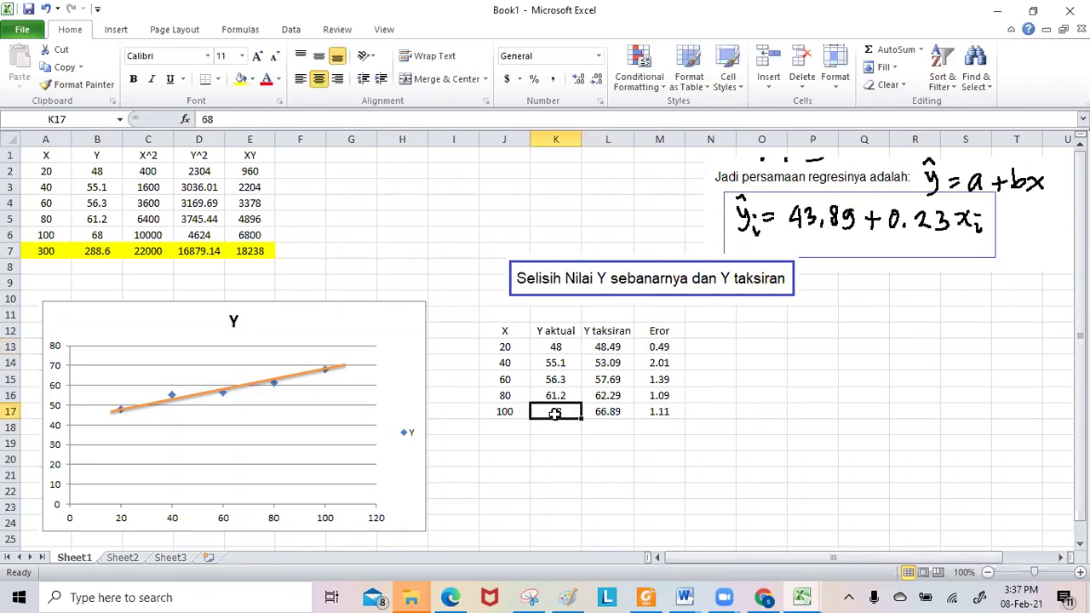
pyautogui.click(607, 411)
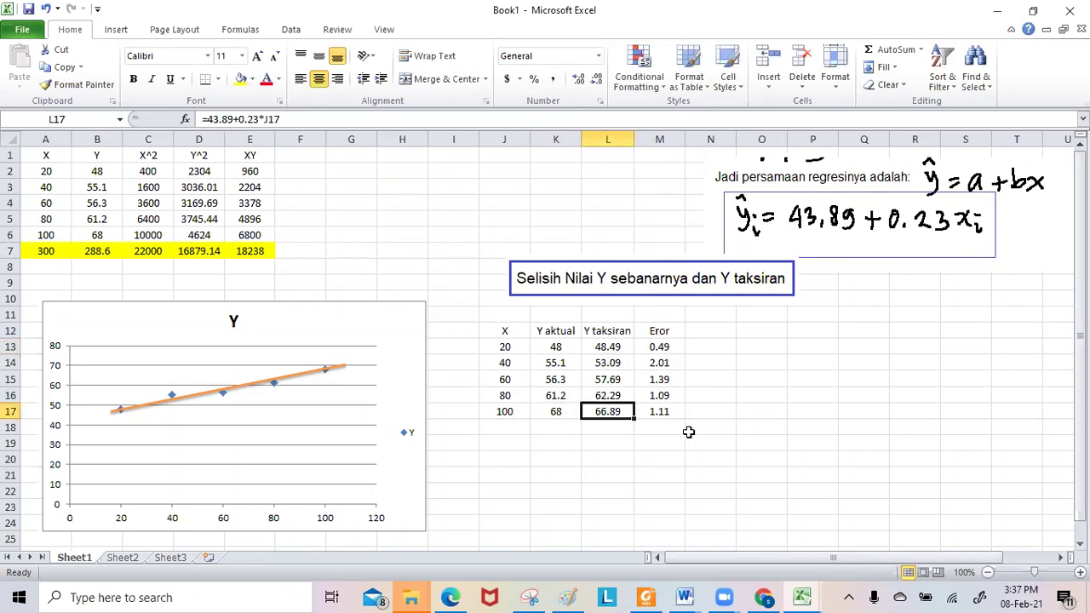
pyautogui.click(556, 397)
pyautogui.click(610, 395)
pyautogui.click(566, 381)
pyautogui.moveTo(656, 347); pyautogui.dragTo(724, 426)
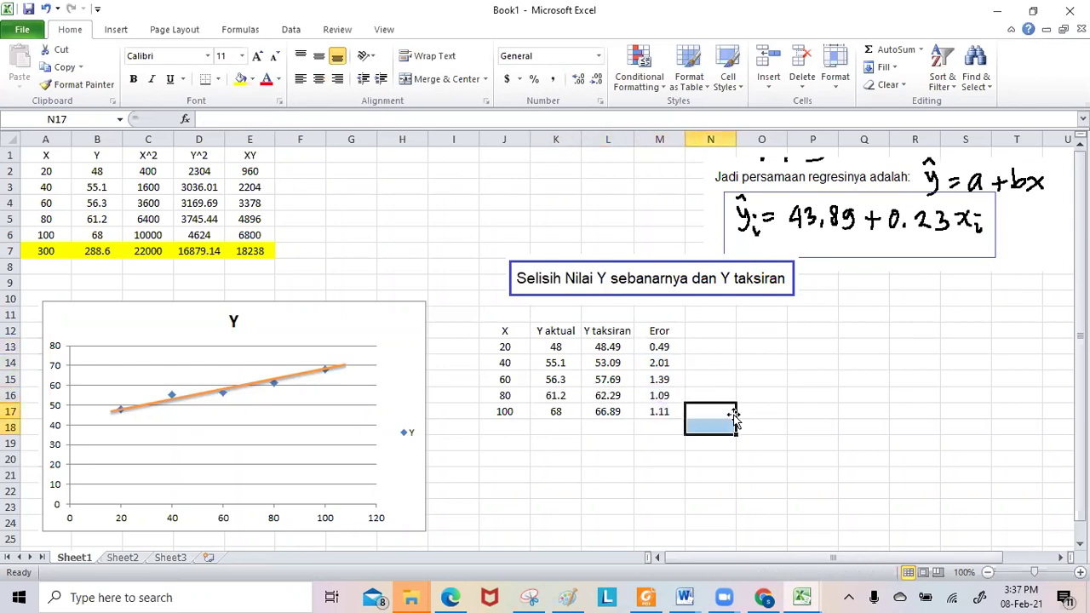
pyautogui.click(720, 219)
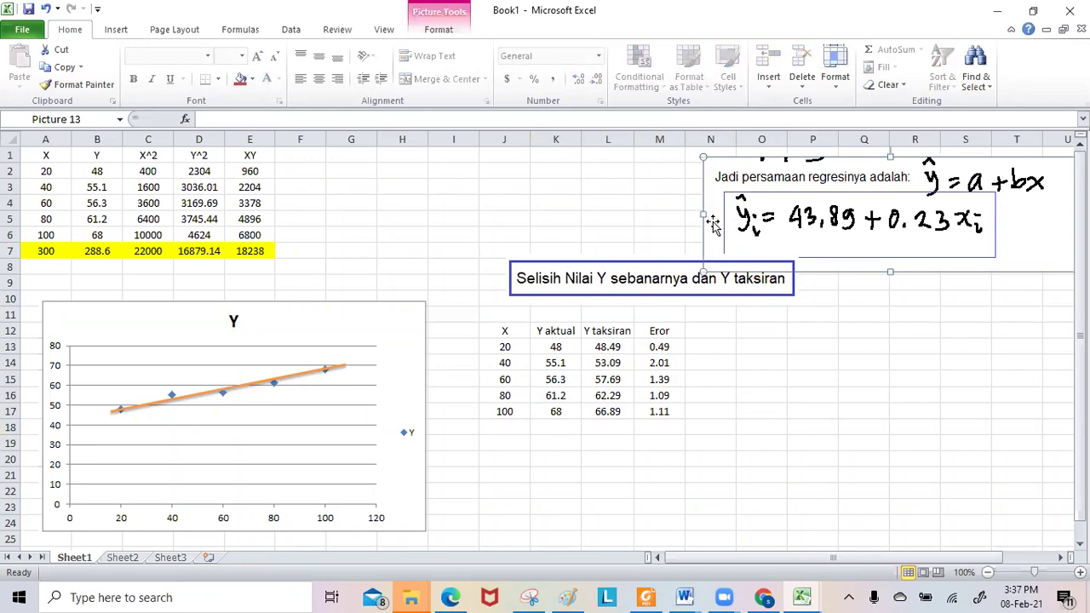
pyautogui.click(881, 391)
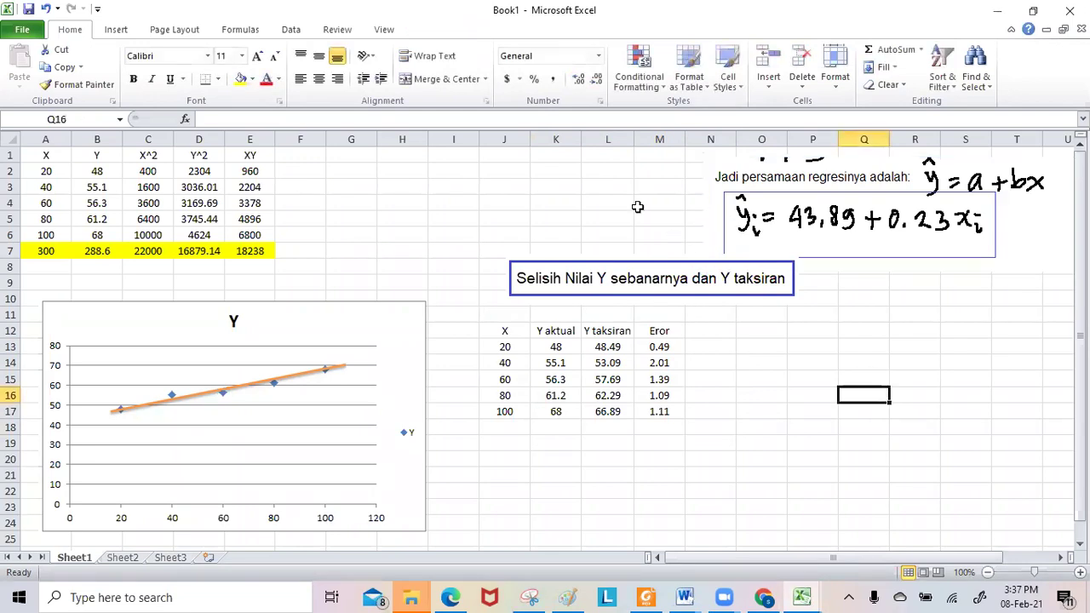
# Scribble a freehand arrow about 5.7" wide and 1.95" high from the regression equation to the chart's trend line, and apply a thick blue line style
pyautogui.click(116, 28)
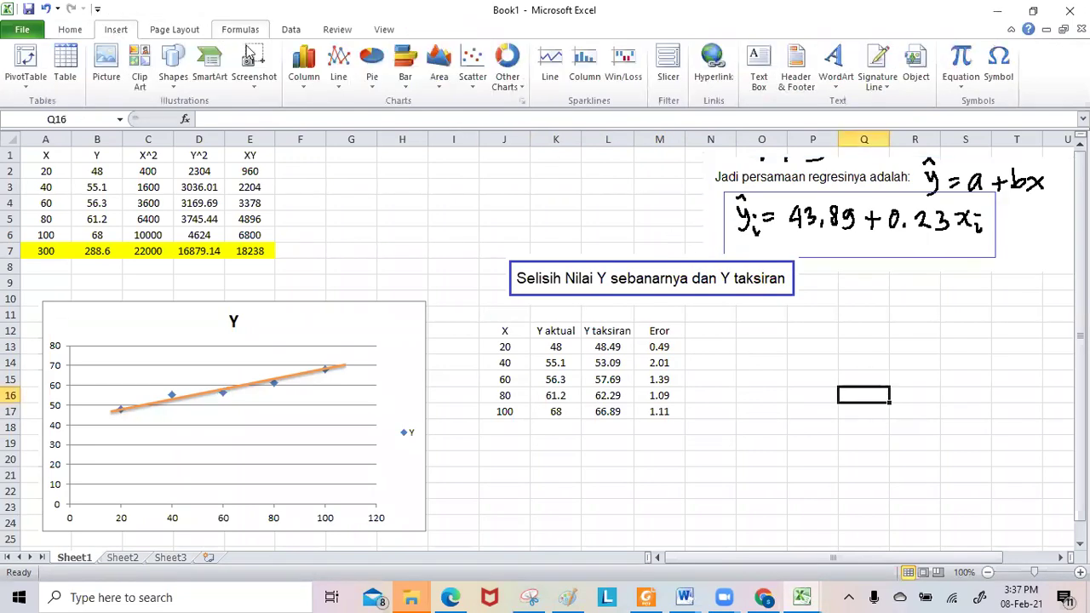
pyautogui.click(177, 79)
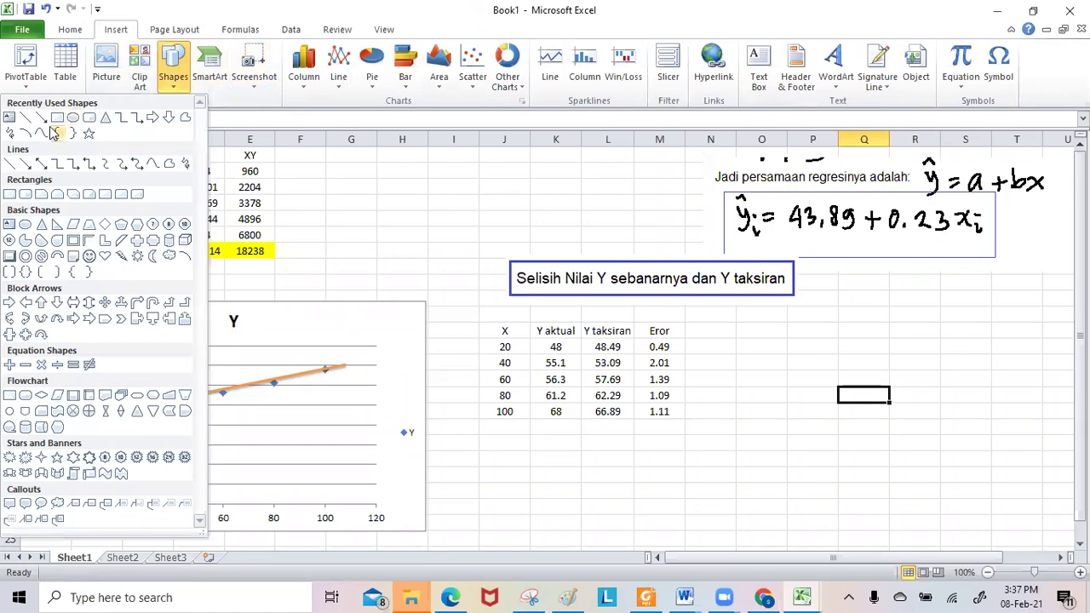
pyautogui.click(12, 135)
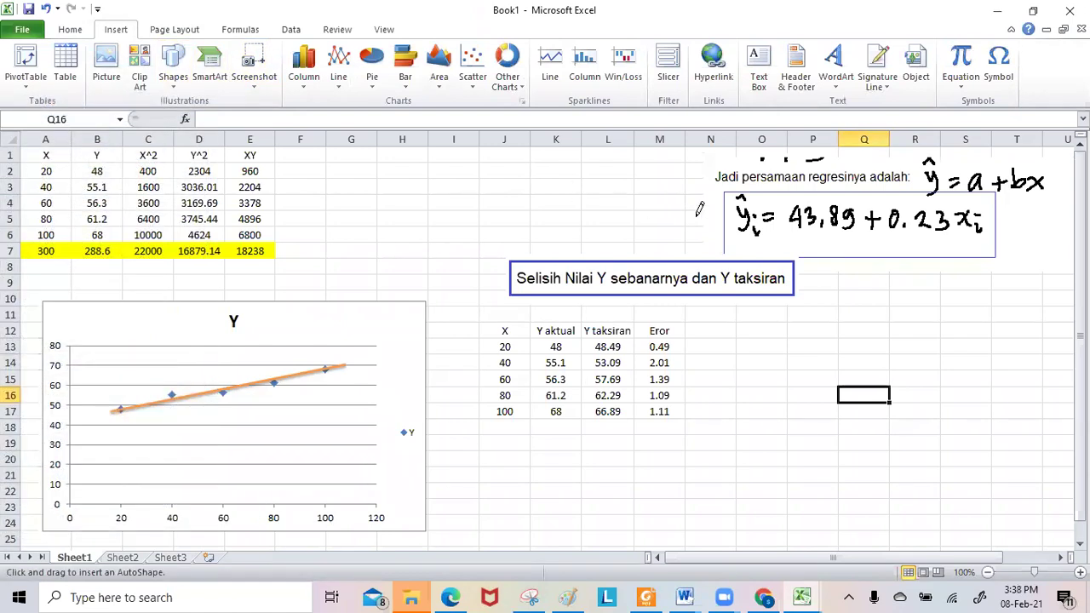
pyautogui.moveTo(730, 211)
pyautogui.mouseDown()
pyautogui.moveTo(571, 217)
pyautogui.moveTo(407, 258)
pyautogui.moveTo(329, 315)
pyautogui.moveTo(298, 364)
pyautogui.mouseUp()
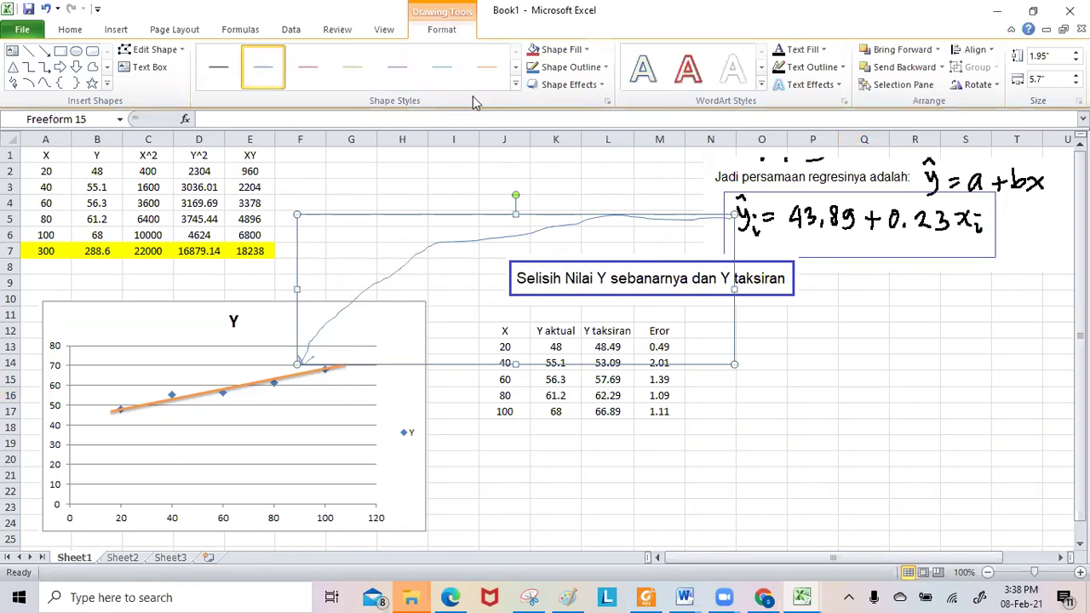
pyautogui.click(492, 72)
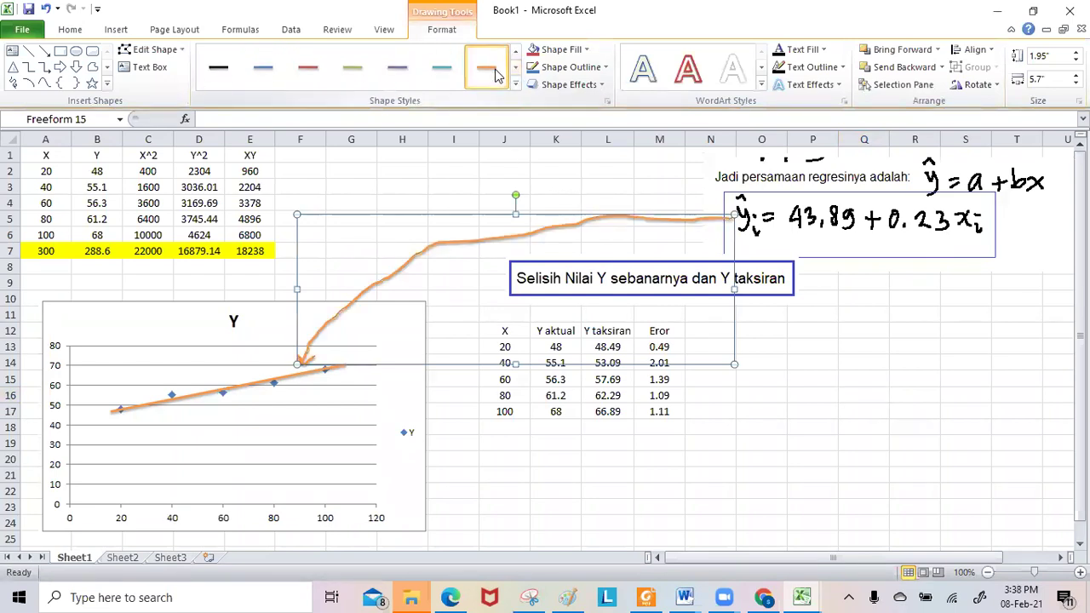
pyautogui.click(264, 75)
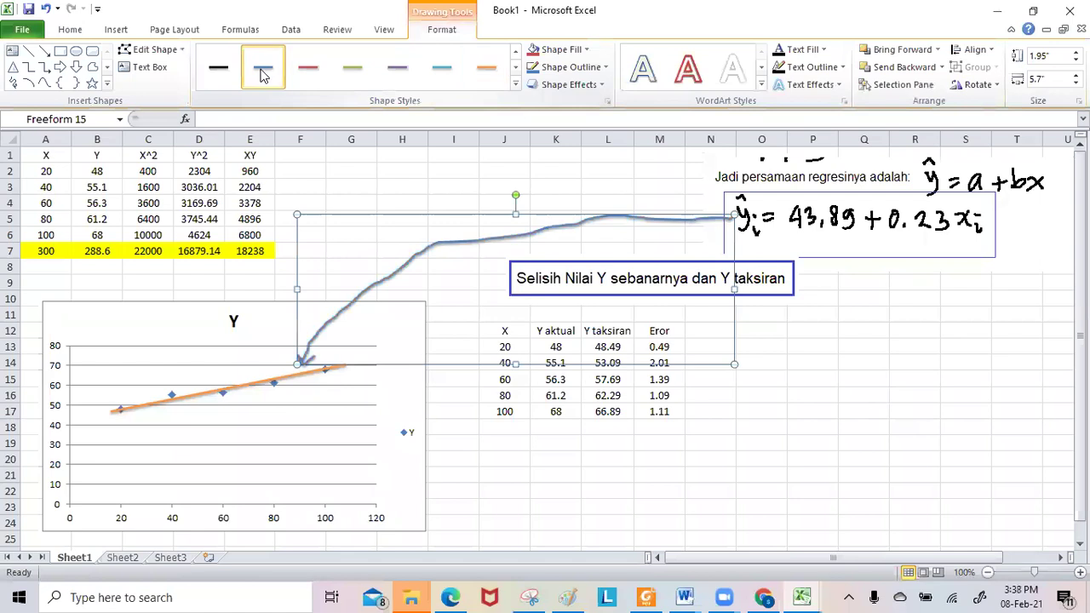
pyautogui.click(980, 392)
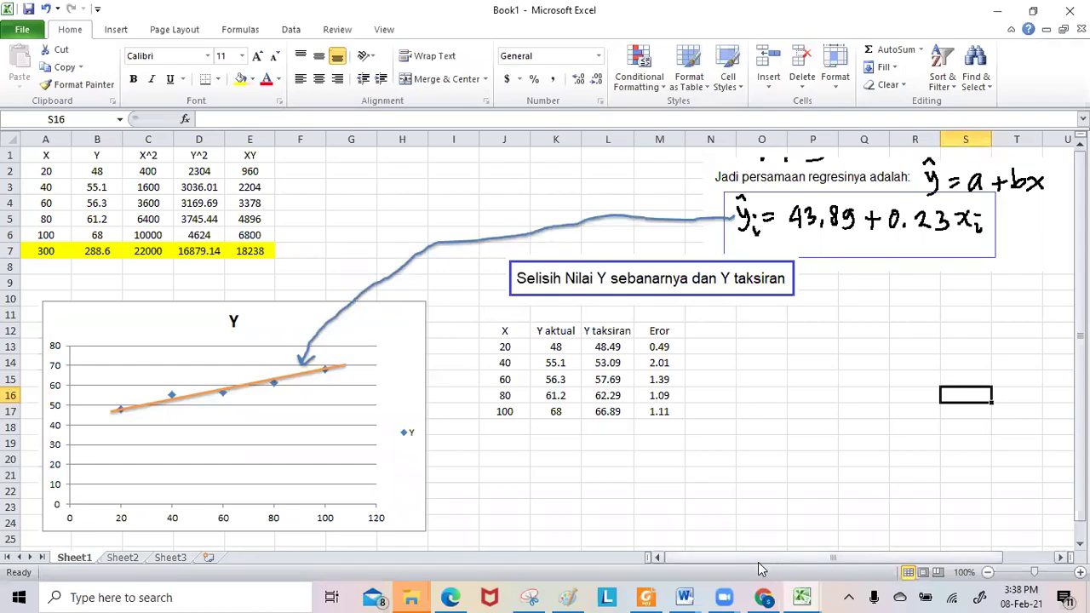
# Switch to the REGRESI document in Word and review the regression formulas, the derivation of b and the spring exercise
pyautogui.moveTo(647, 595)
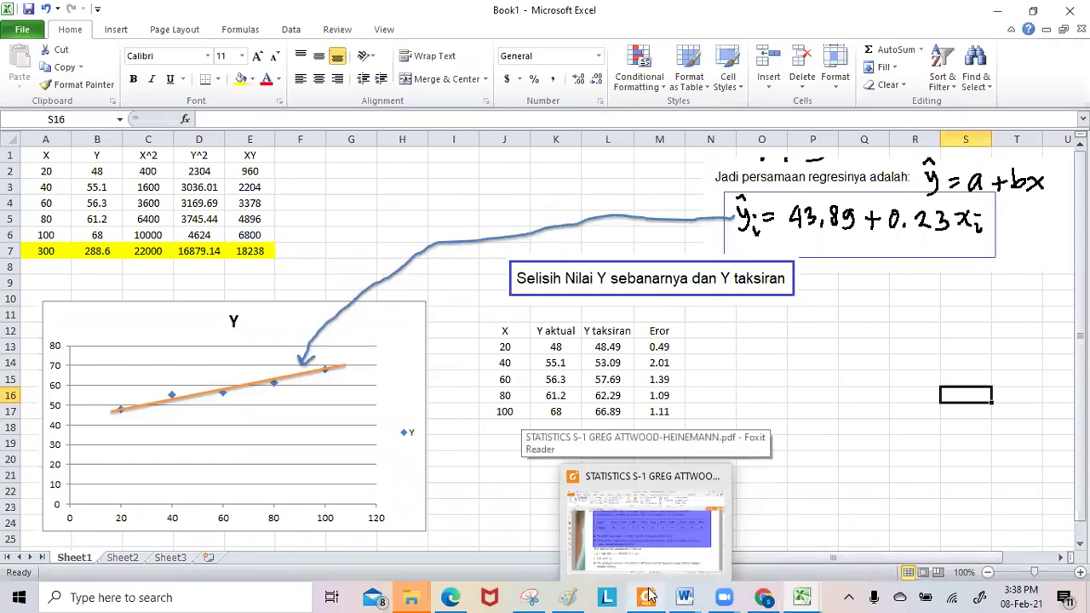
pyautogui.moveTo(685, 596)
pyautogui.click(605, 558)
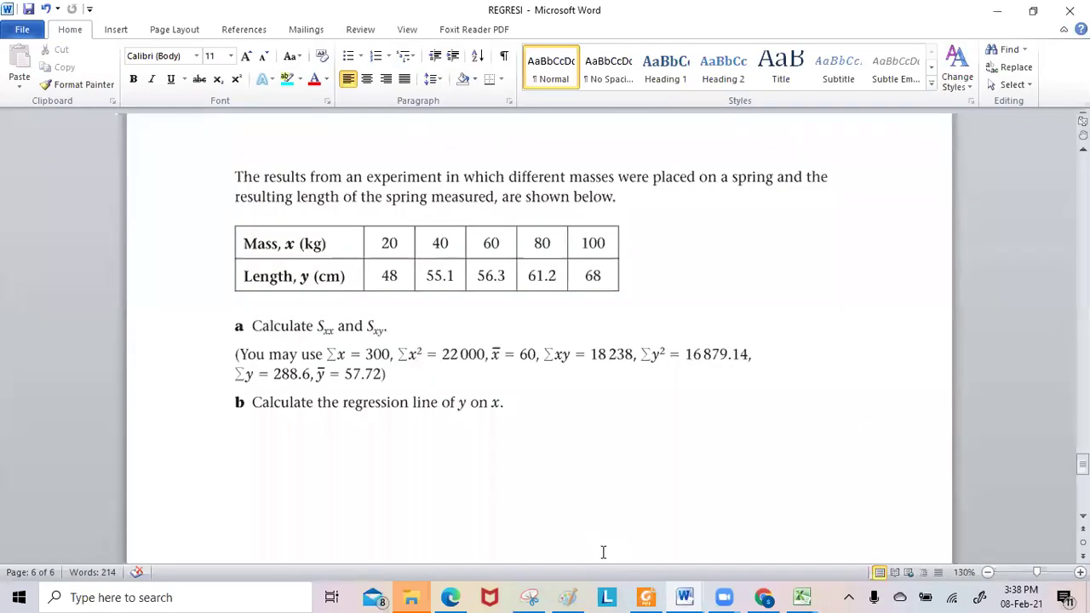
pyautogui.scroll(-6, 568, 389)
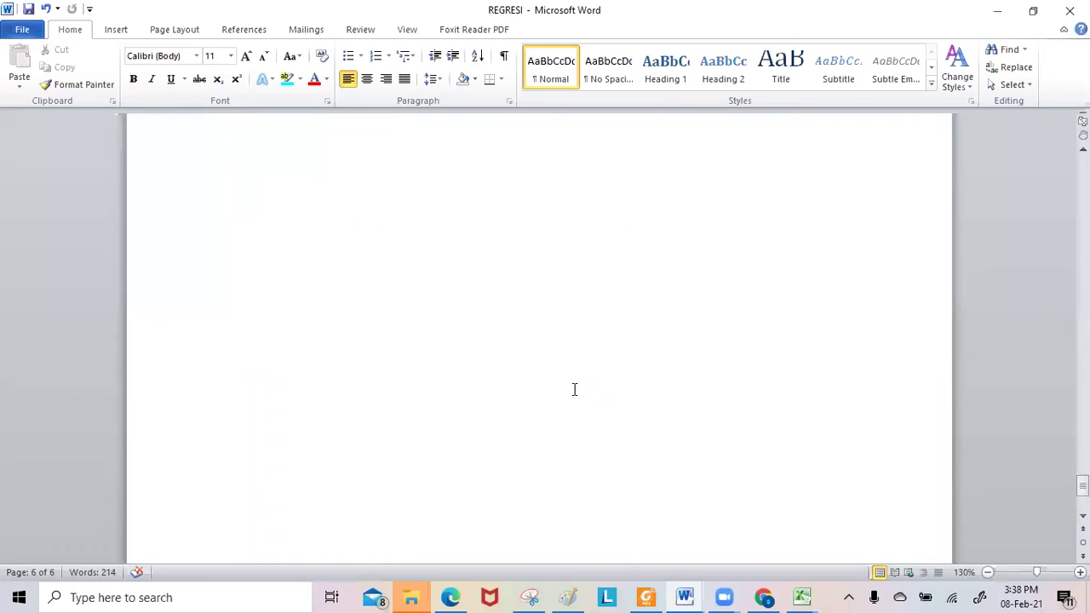
pyautogui.scroll(10, 587, 386)
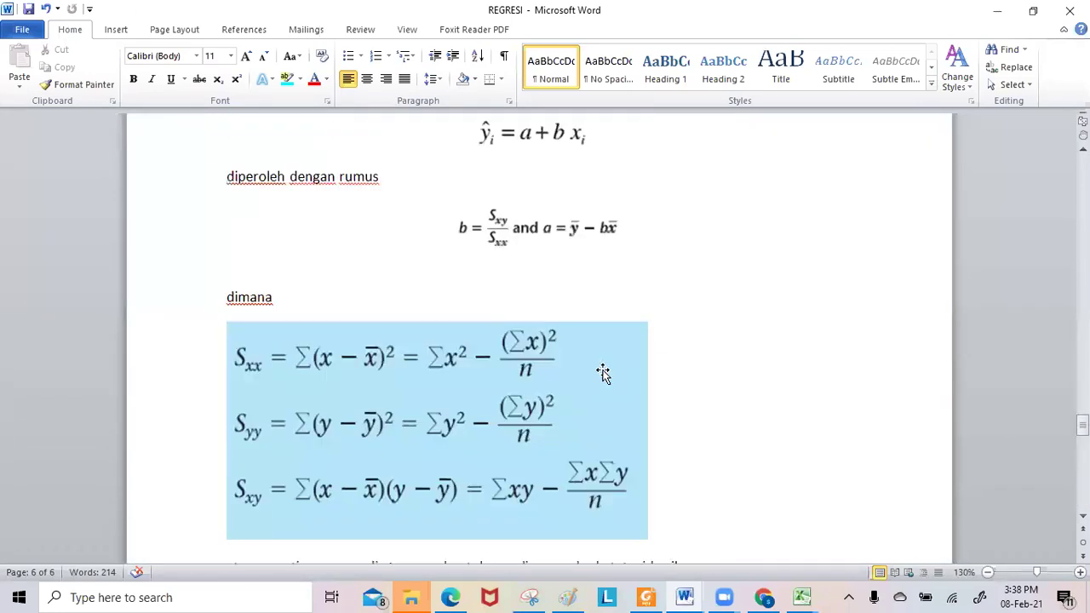
pyautogui.scroll(3, 594, 380)
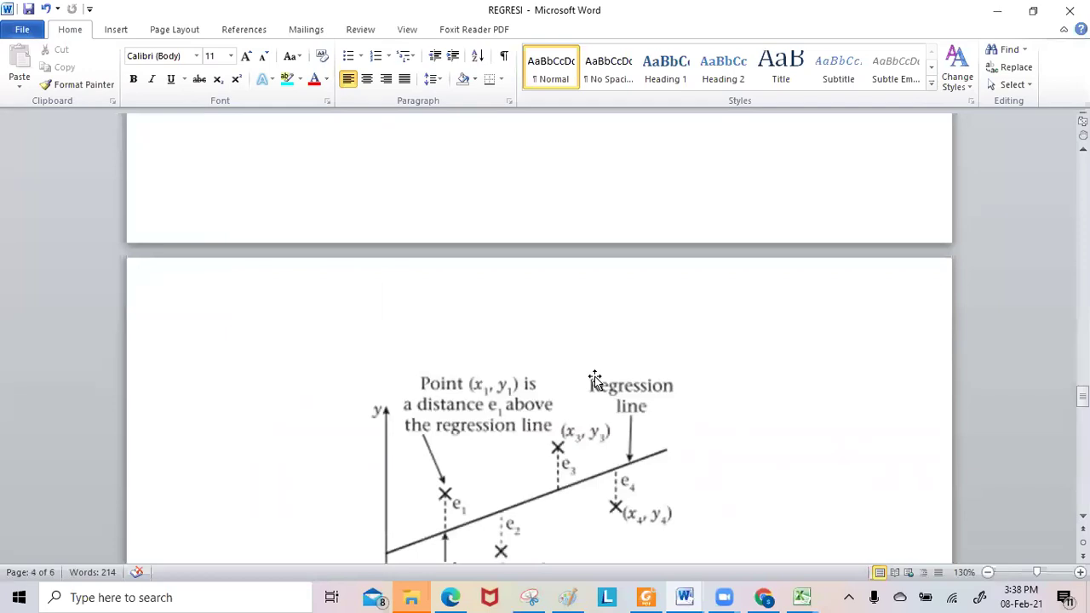
pyautogui.scroll(20, 595, 380)
pyautogui.scroll(15, 603, 373)
pyautogui.scroll(-6, 617, 373)
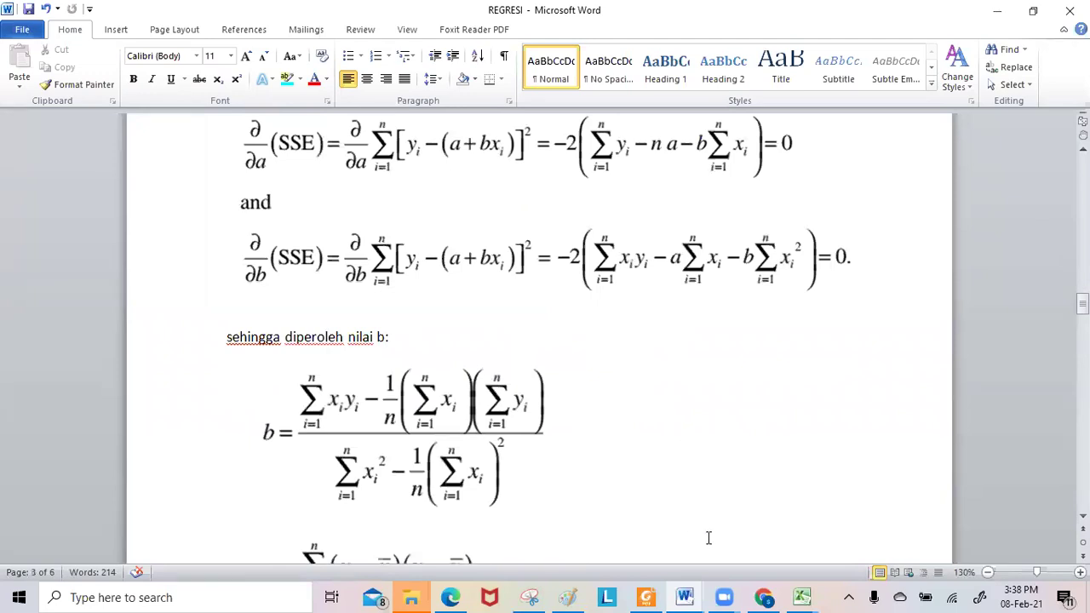
pyautogui.scroll(-20, 708, 537)
pyautogui.scroll(-20, 672, 516)
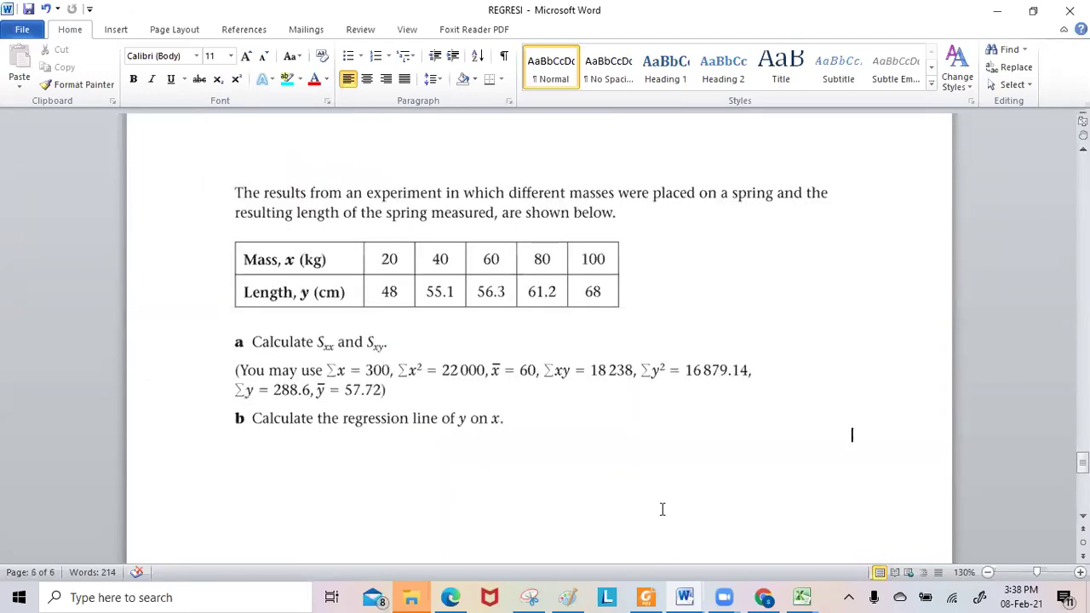
pyautogui.scroll(-5, 662, 510)
pyautogui.scroll(12, 665, 511)
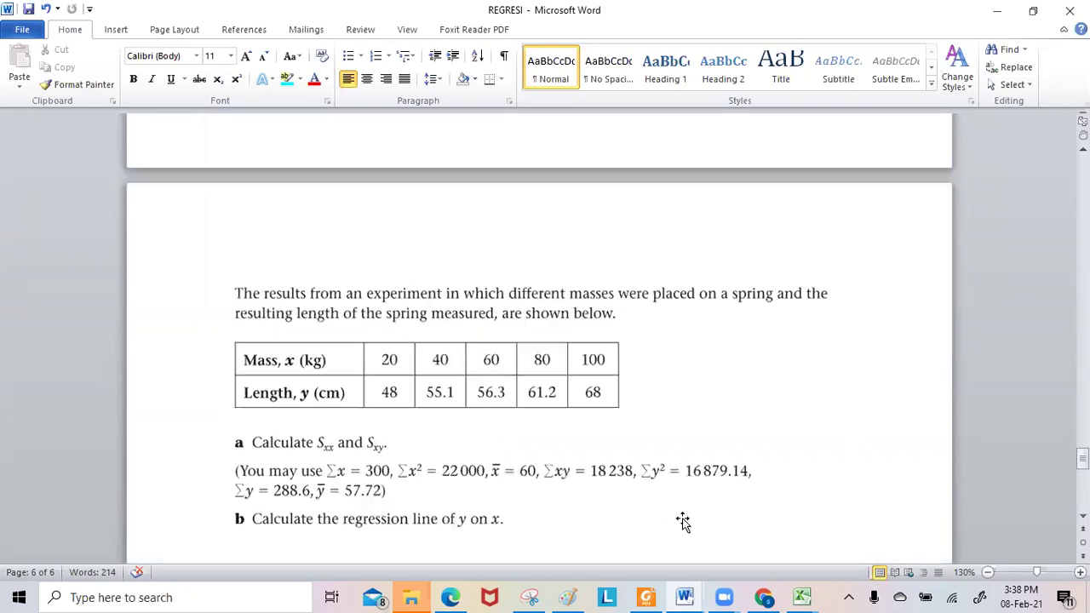
pyautogui.scroll(15, 684, 526)
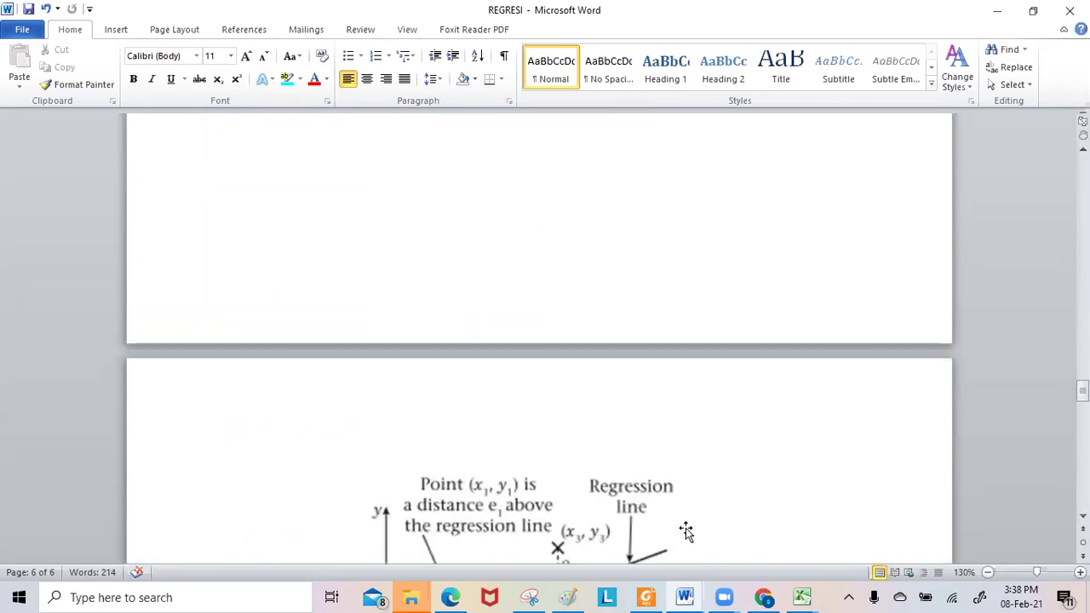
# Switch to the KORELASI document and look through its exercises to the engine size and fuel consumption question
pyautogui.click(677, 589)
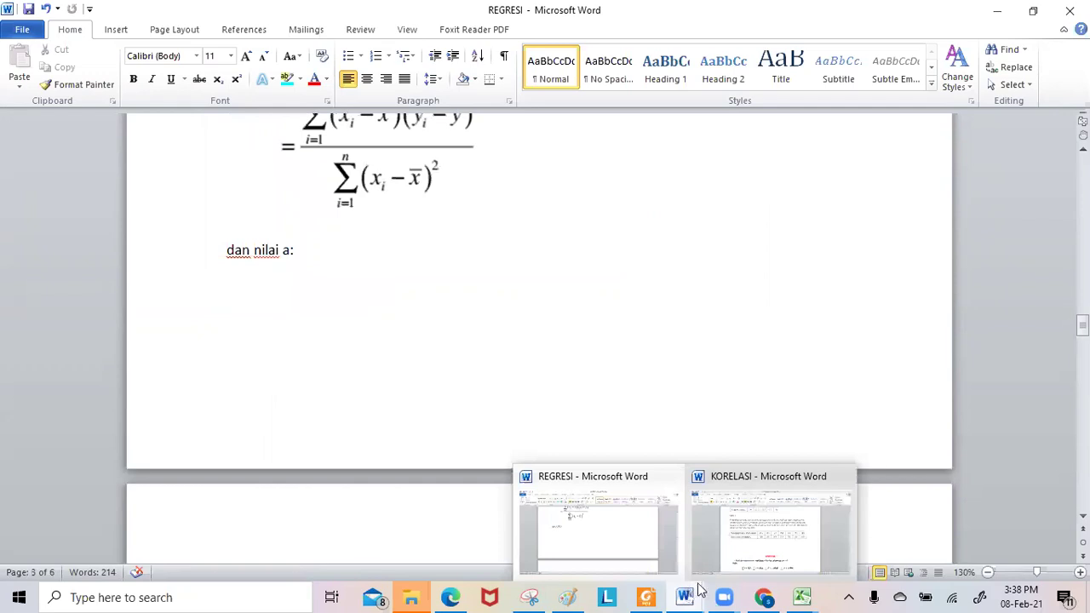
pyautogui.click(743, 530)
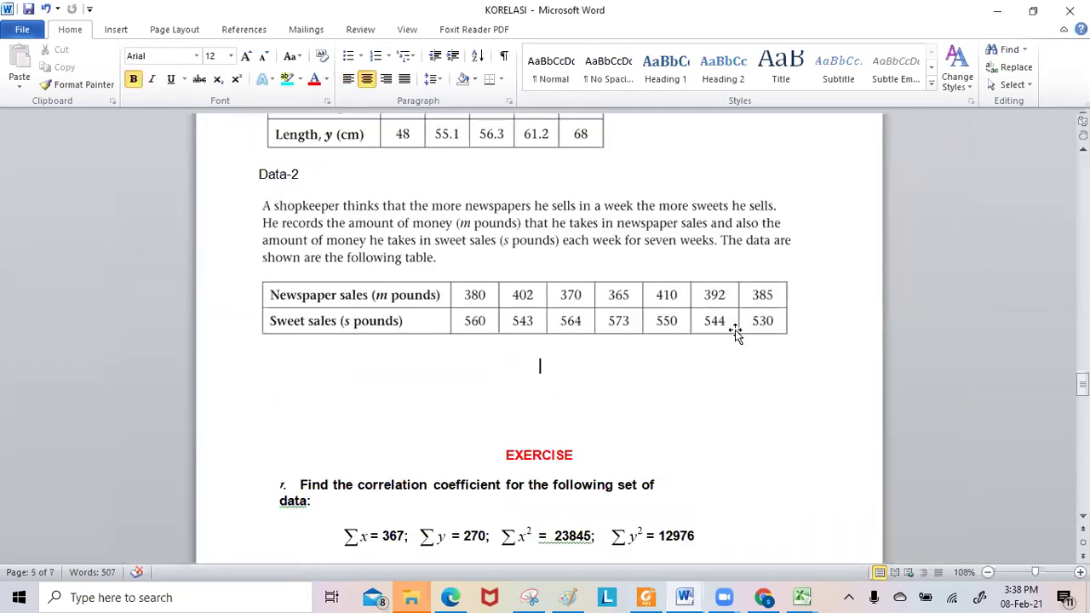
pyautogui.scroll(-1, 732, 336)
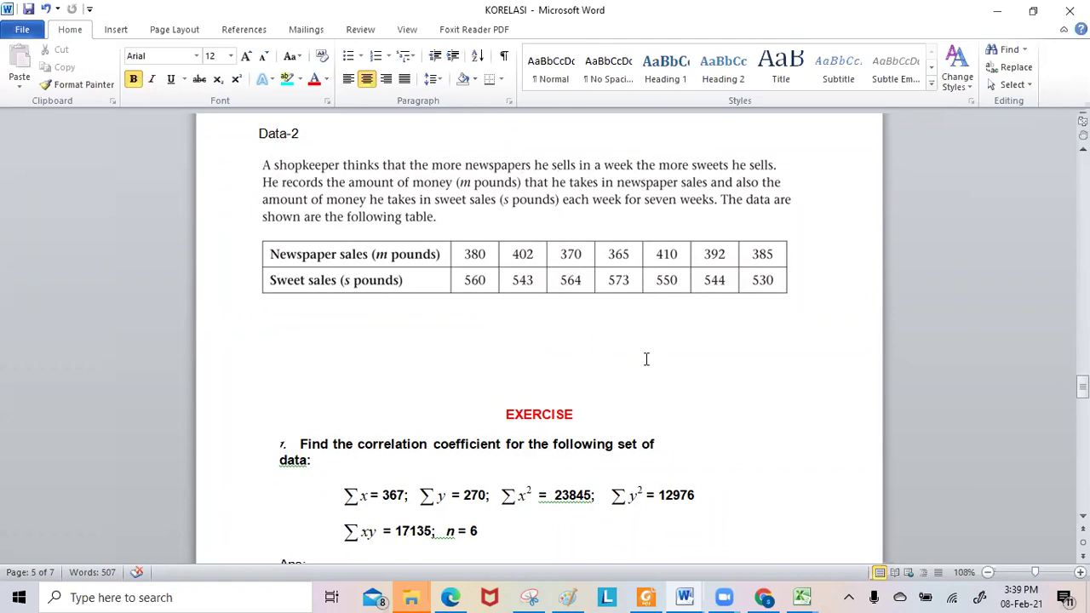
pyautogui.scroll(-15, 647, 358)
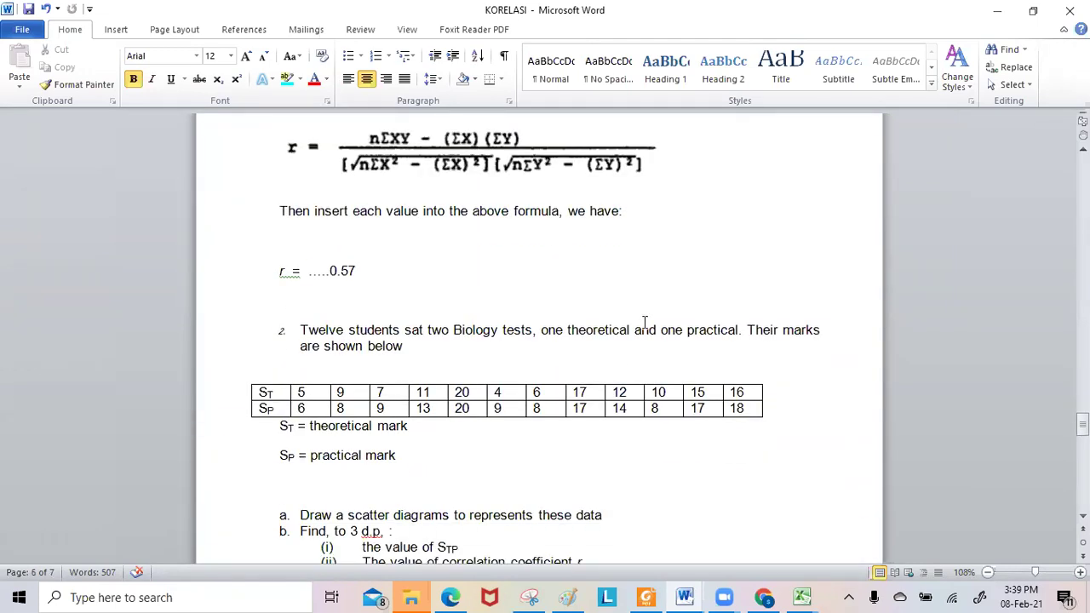
pyautogui.scroll(-9, 645, 322)
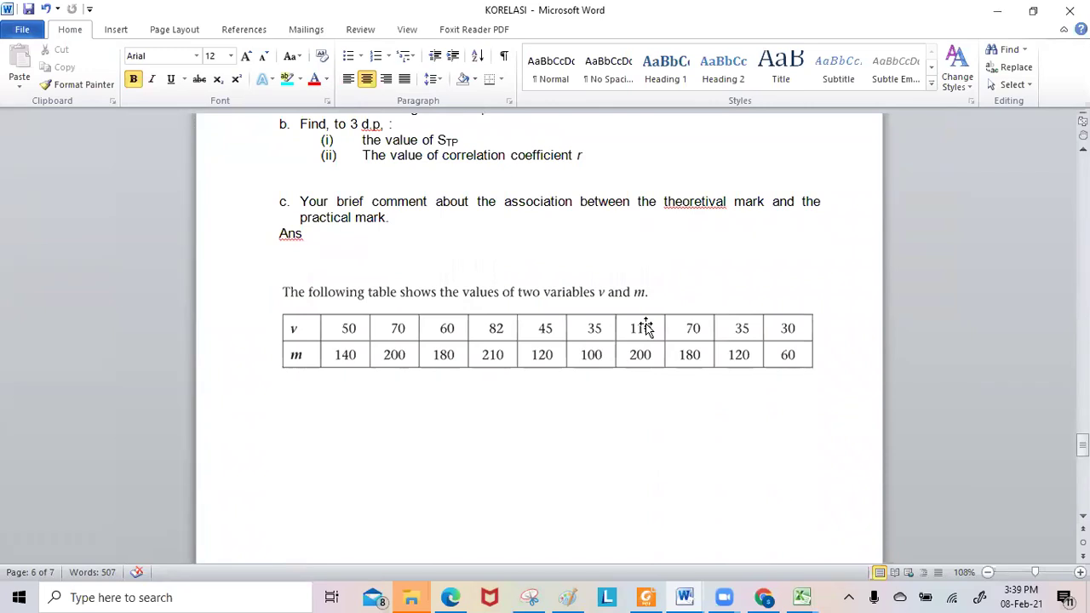
pyautogui.scroll(-8, 647, 328)
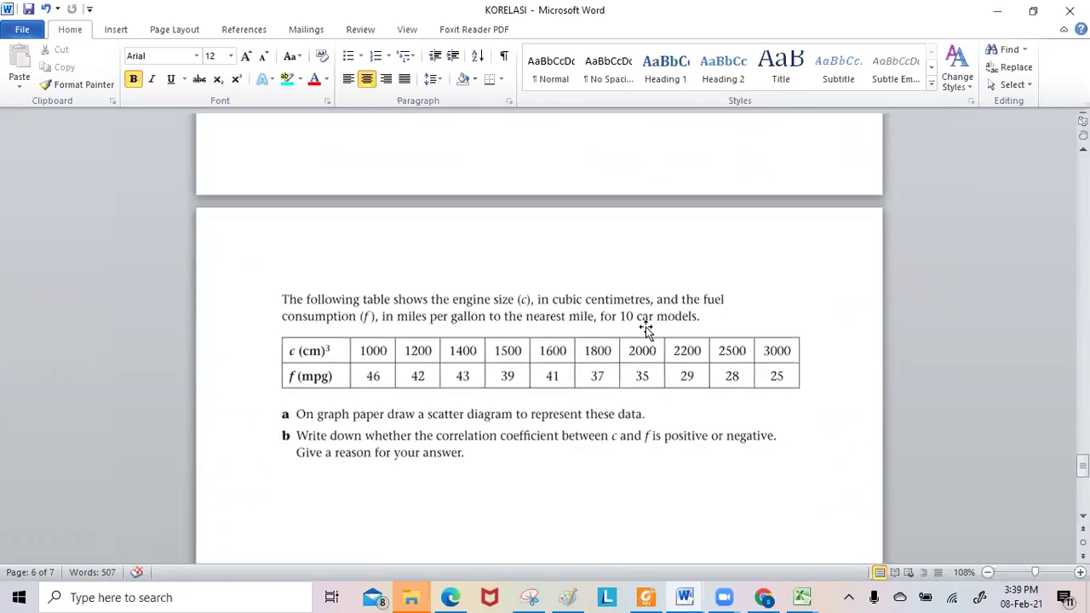
pyautogui.scroll(-1, 648, 325)
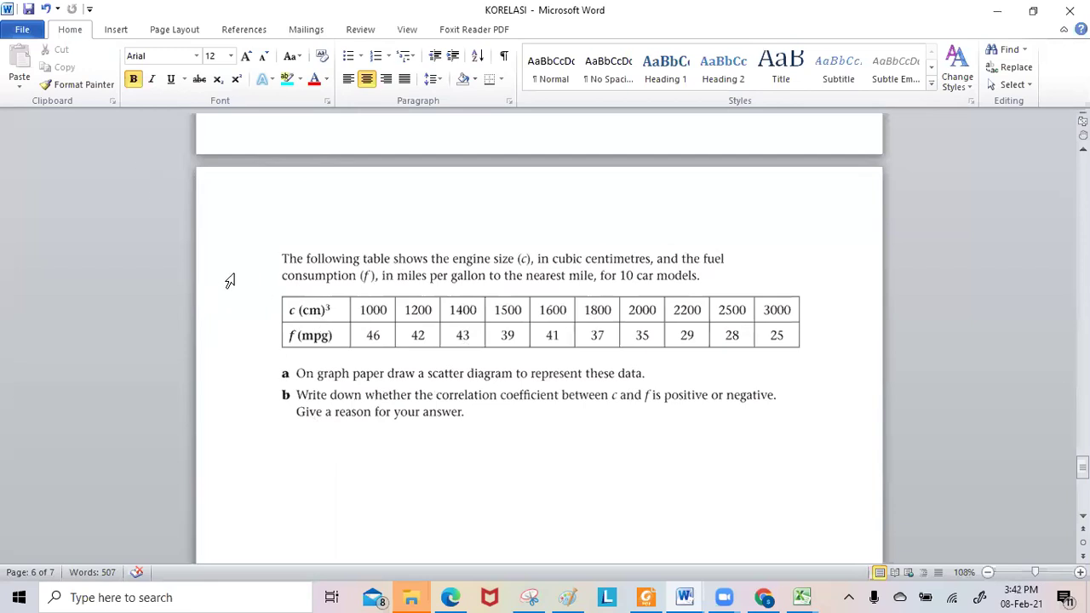
# Capture the engine size and fuel consumption table, rows c (cm)³ and f (mpg), as a new snip with Snipping Tool
pyautogui.click(529, 597)
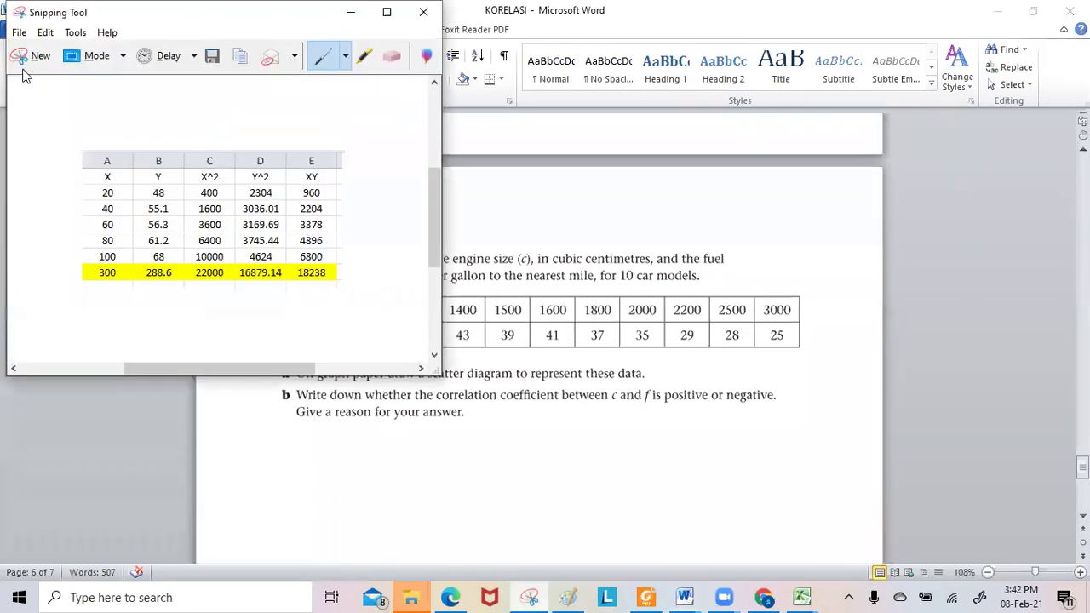
pyautogui.click(43, 63)
pyautogui.moveTo(266, 291); pyautogui.dragTo(798, 345)
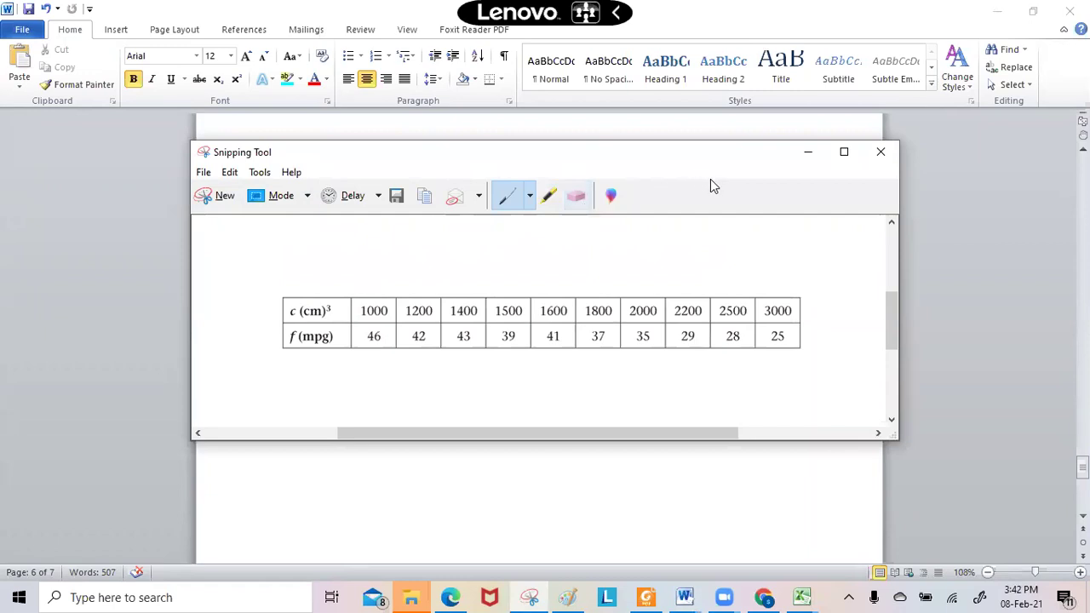
# Maximize the snip, label c as x and f as y with red pen arrows, and handwrite a y below the table
pyautogui.click(843, 153)
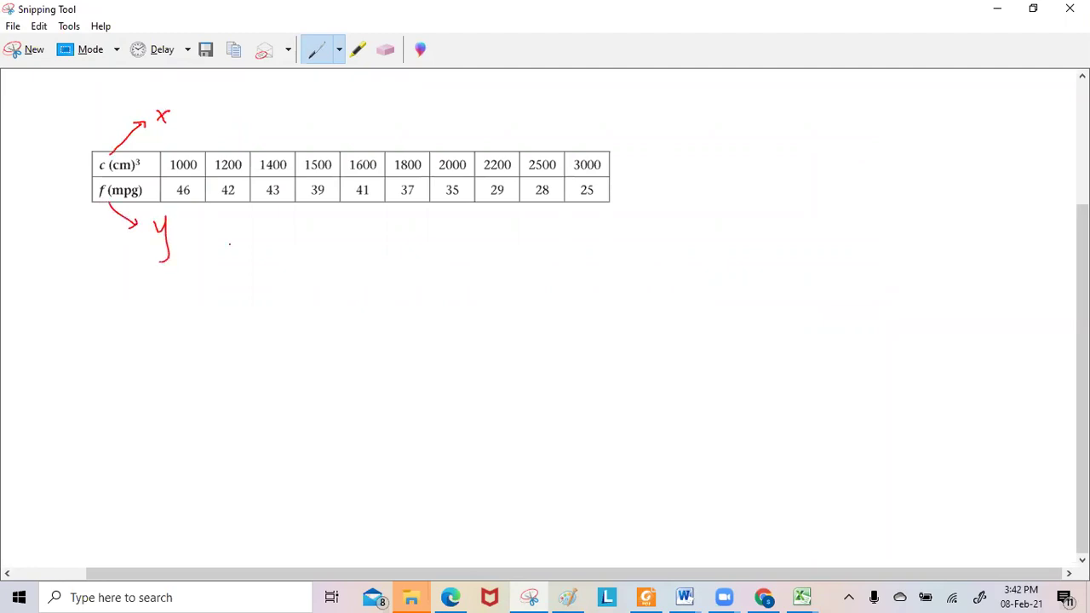
pyautogui.moveTo(115, 371); pyautogui.dragTo(116, 372)
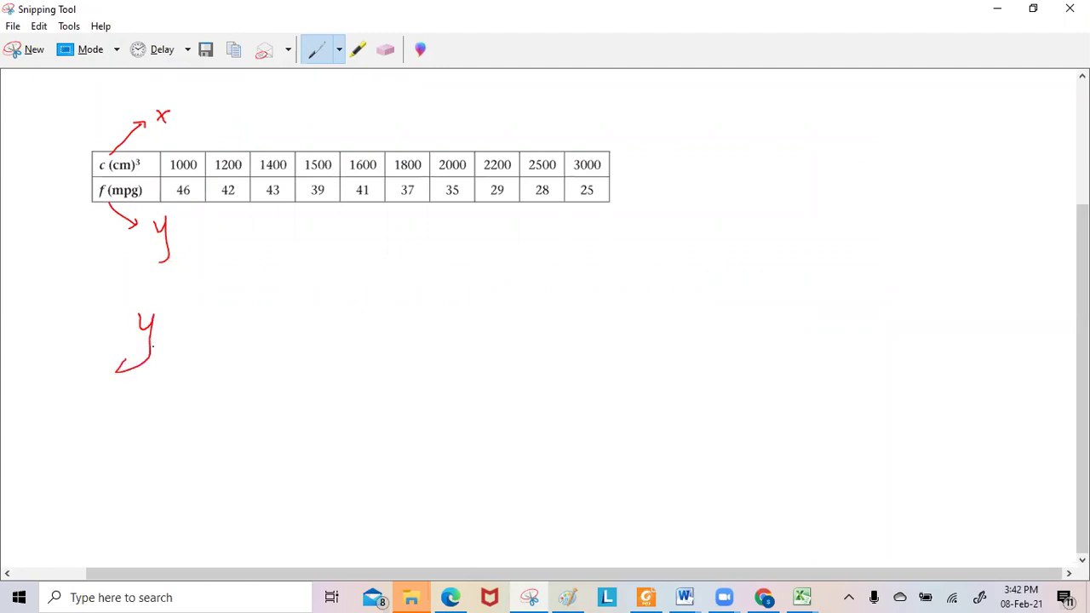